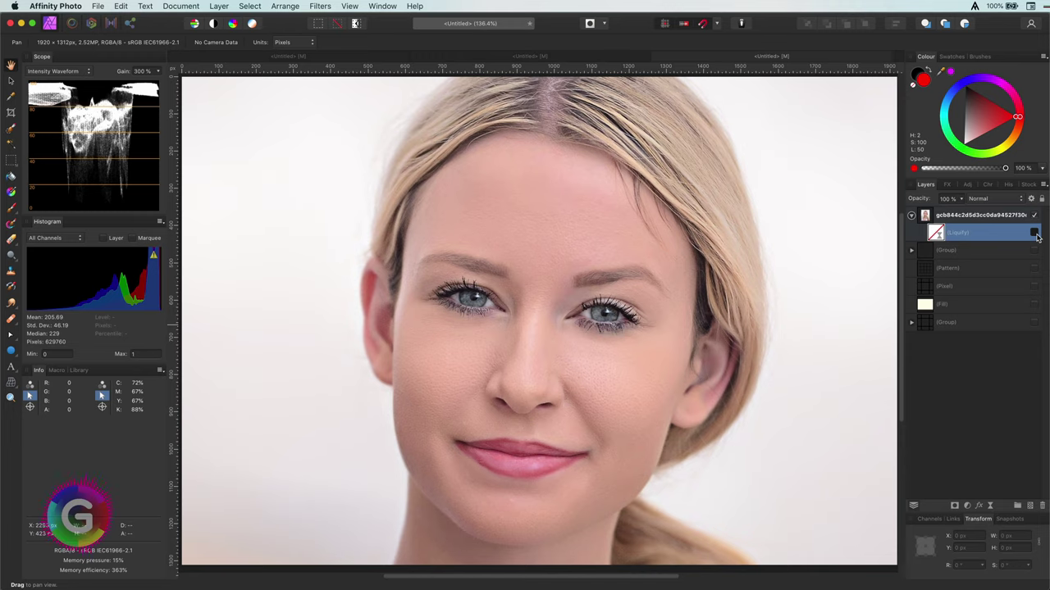
# Compare the portrait with and without its Liquify layer
pyautogui.click(1035, 233)
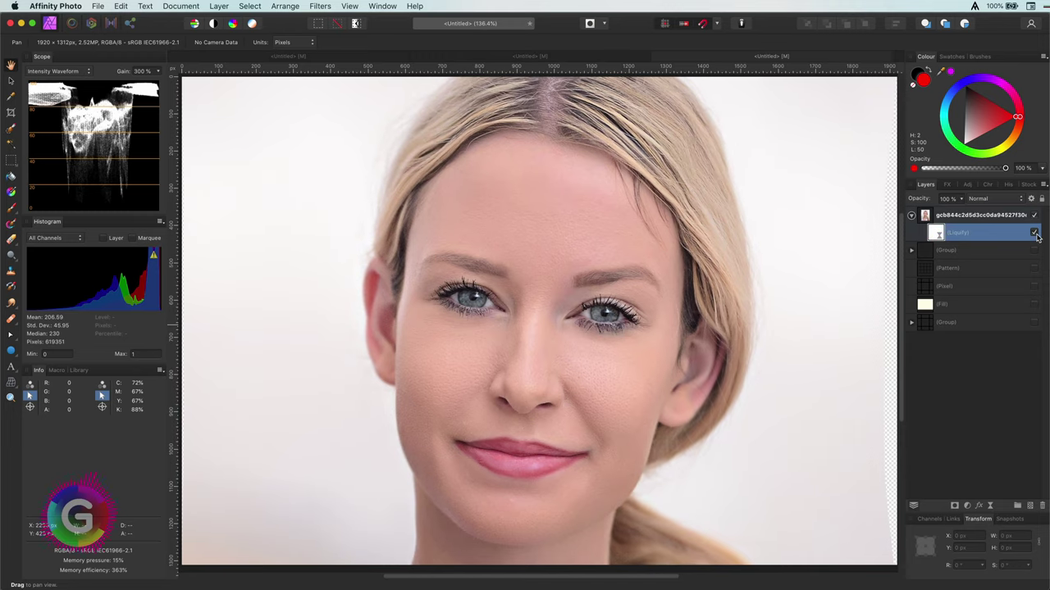
pyautogui.click(1035, 234)
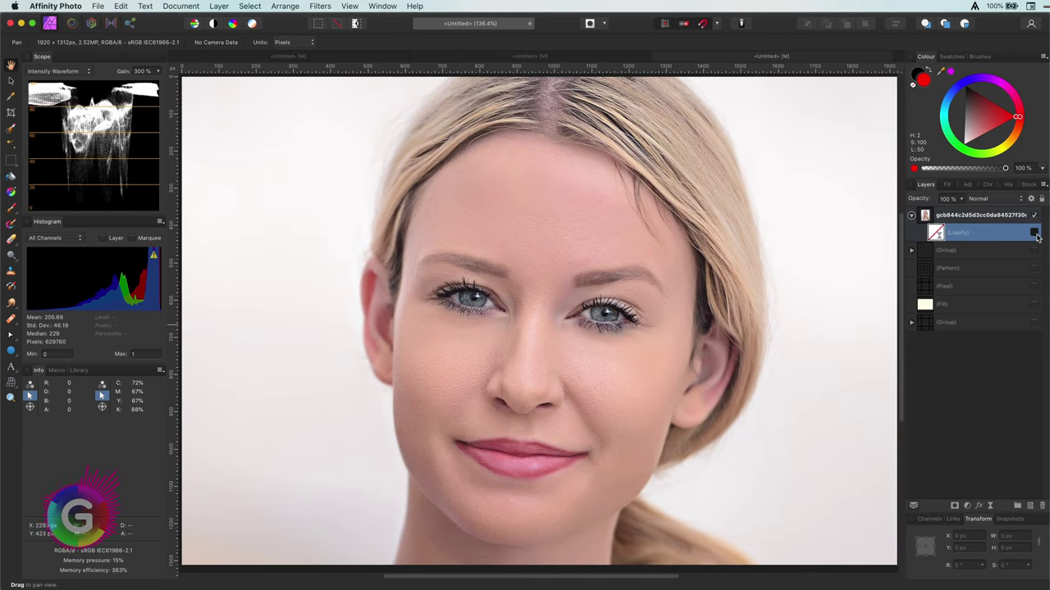
pyautogui.click(1035, 234)
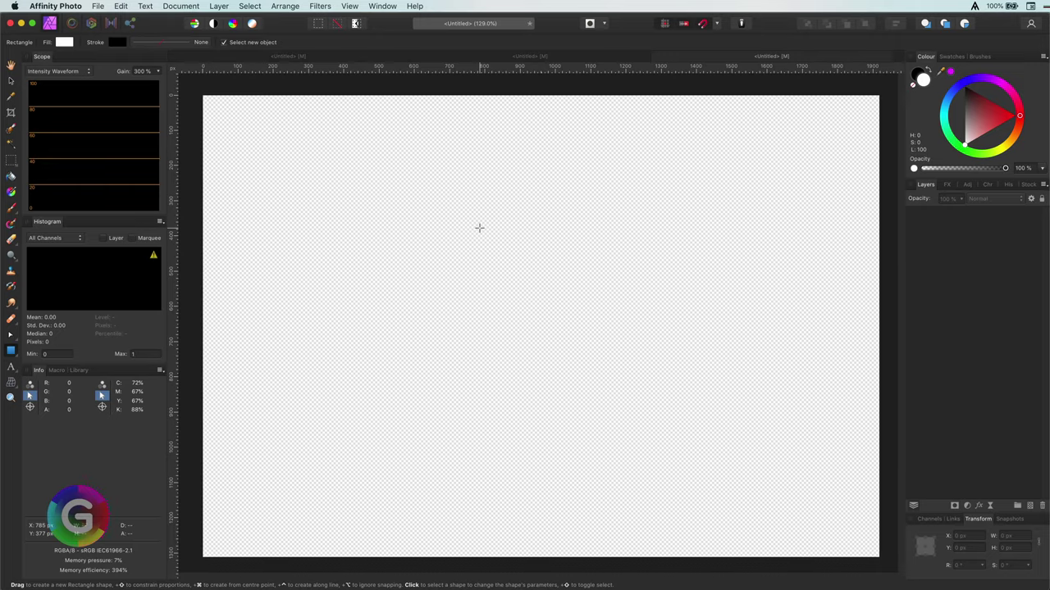
# Draw a thin black vertical bar about 6 by 134 px and place a copy beside it with a 60 px gap
pyautogui.moveTo(480, 228); pyautogui.dragTo(481, 297)
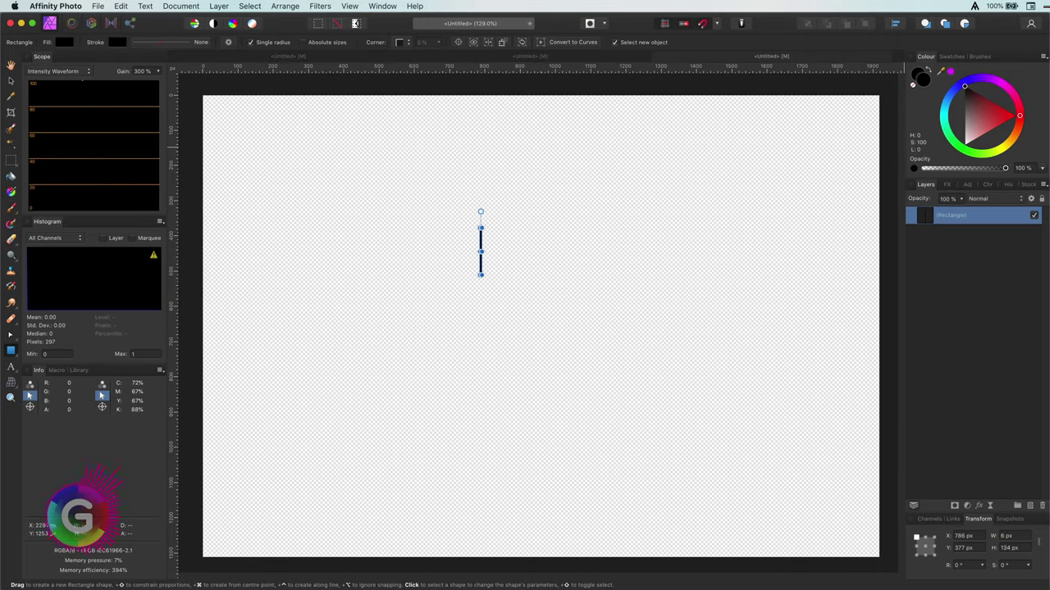
pyautogui.scroll(5, 469, 272)
pyautogui.moveTo(490, 191); pyautogui.dragTo(562, 191)
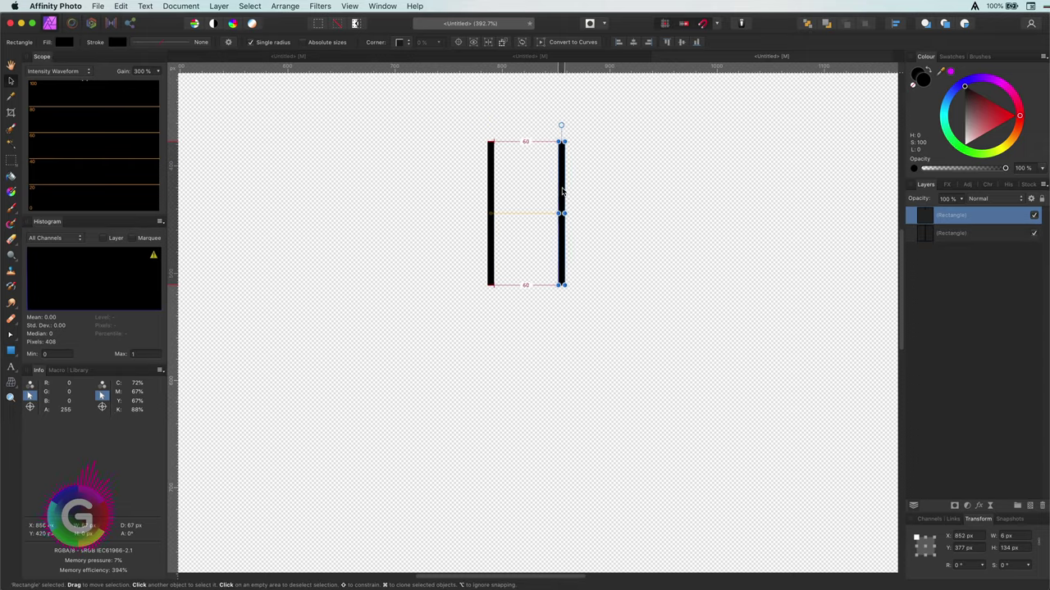
# Duplicate both bars, rotate the copies 90° to form a crossed tile, and group all four bars
pyautogui.keyDown('shift'); pyautogui.click(491, 211); pyautogui.keyUp('shift')
pyautogui.press('super+j')
pyautogui.moveTo(527, 126); pyautogui.dragTo(365, 207)
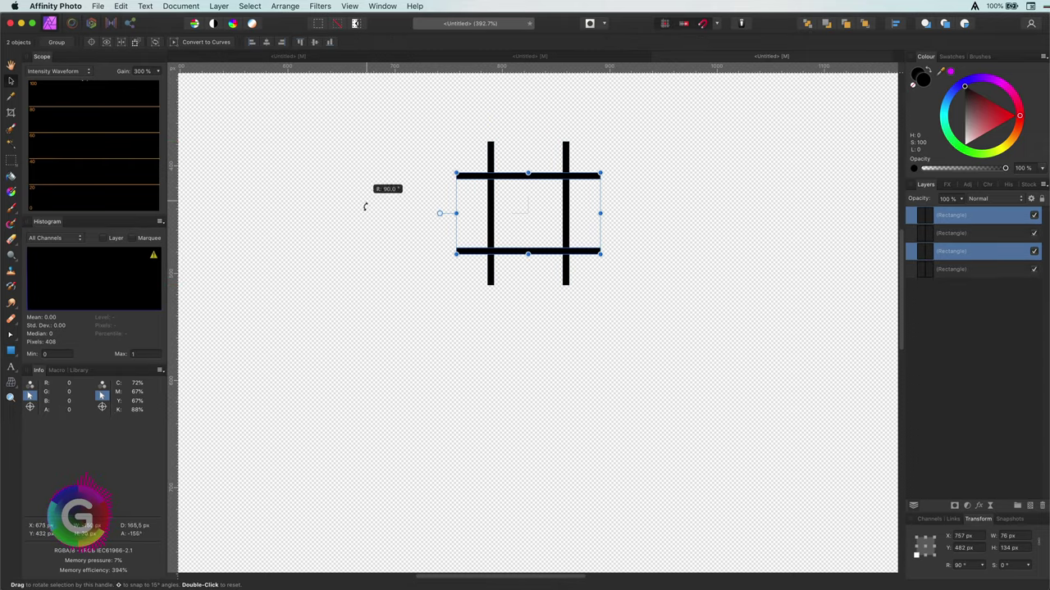
pyautogui.press('super+a')
pyautogui.press('super+g')
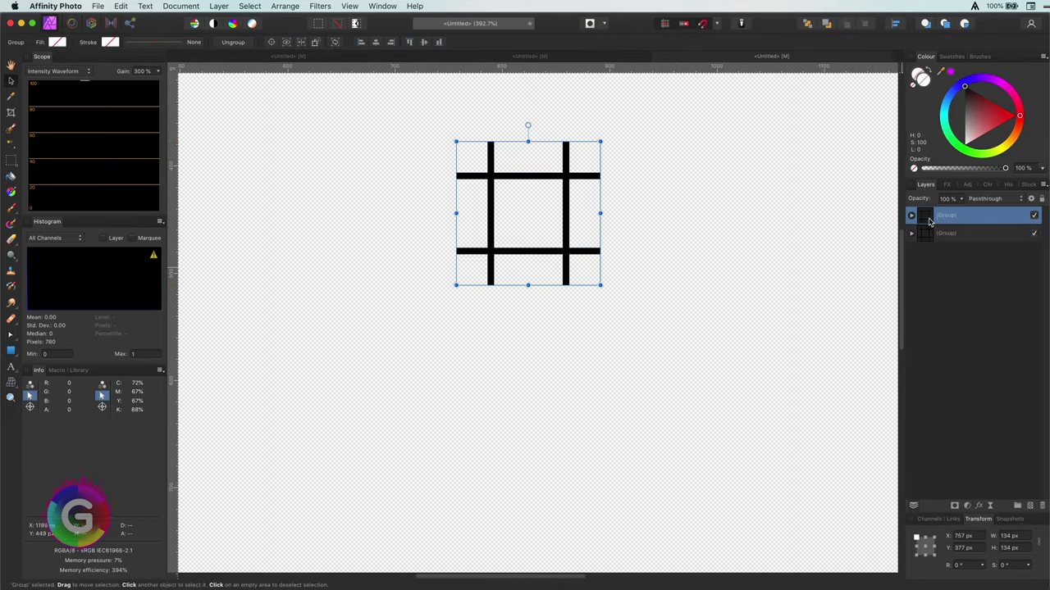
# Rasterise the visible copy of the bar group and create a new pattern layer from the resulting pixel layer
pyautogui.rightClick(929, 219)
pyautogui.click(959, 408)
pyautogui.press('super+0')
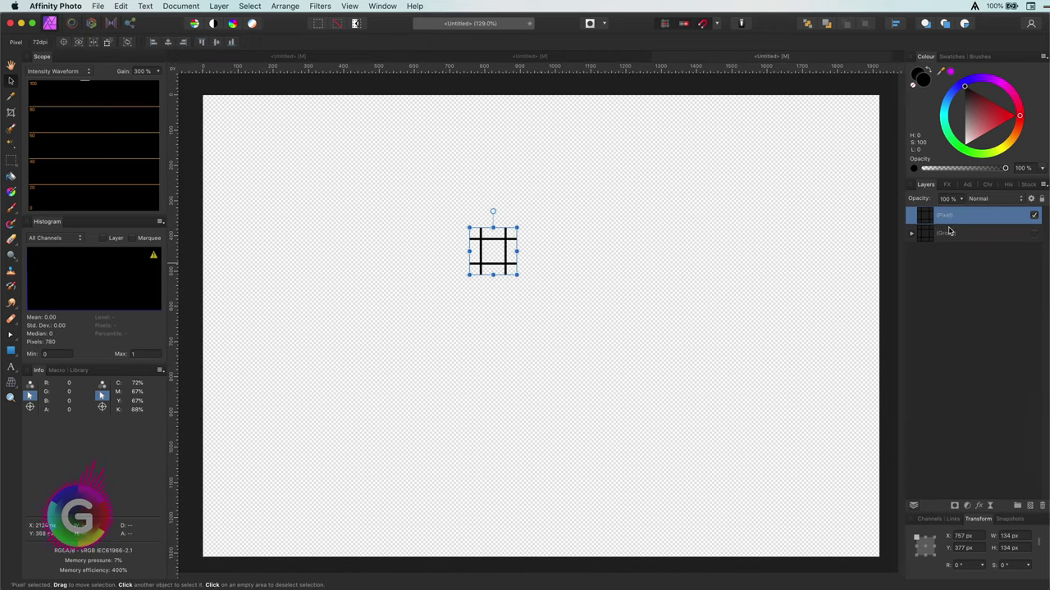
pyautogui.click(220, 7)
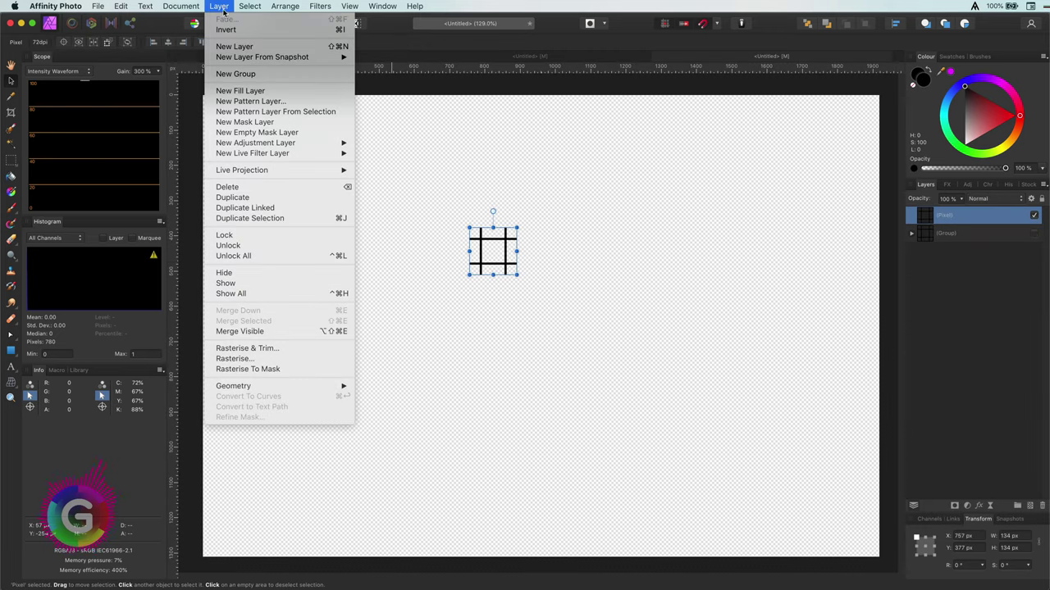
pyautogui.click(262, 115)
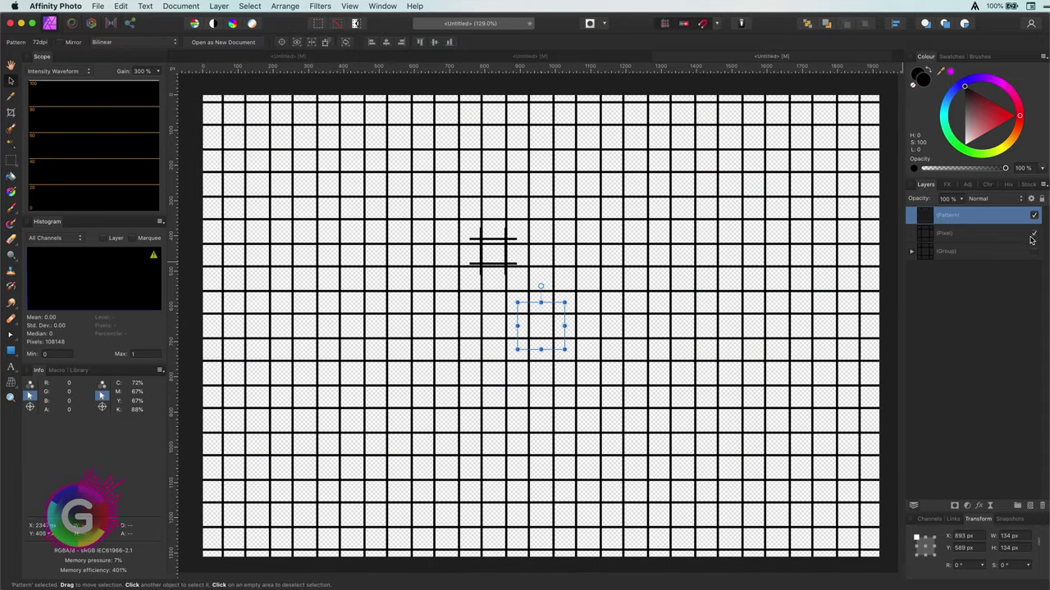
# Scale the pattern tile down to about 52 px so it forms a fine grid across the canvas
pyautogui.moveTo(565, 350); pyautogui.dragTo(549, 333)
pyautogui.click(575, 336)
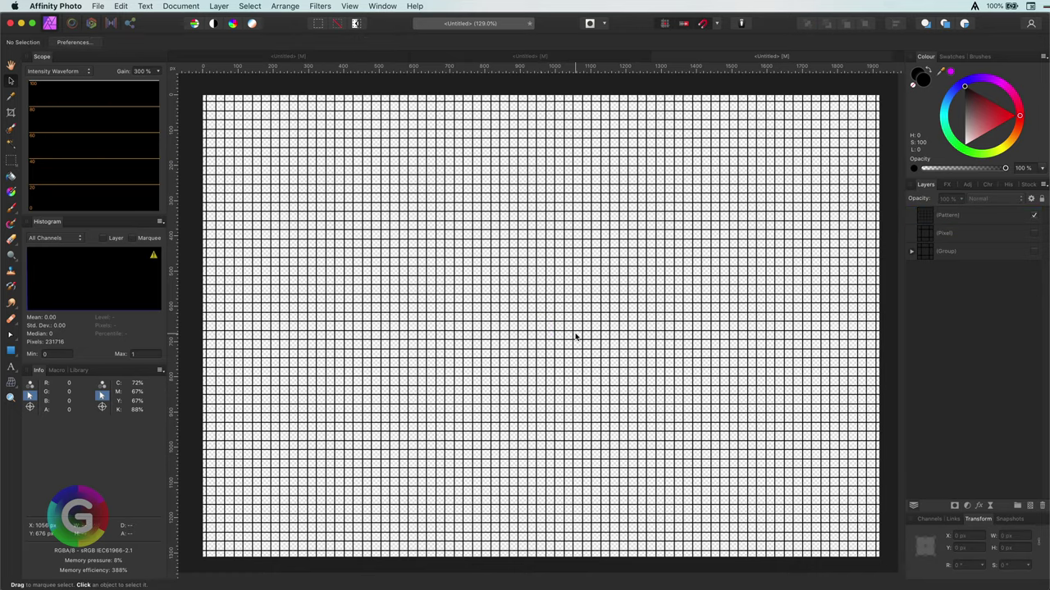
pyautogui.click(927, 217)
pyautogui.scroll(4, 593, 347)
pyautogui.scroll(-5, 593, 347)
pyautogui.press('super+0')
# Add a pale cream fill layer above the hidden bar group as the grid's background
pyautogui.click(971, 284)
pyautogui.click(951, 251)
pyautogui.click(219, 6)
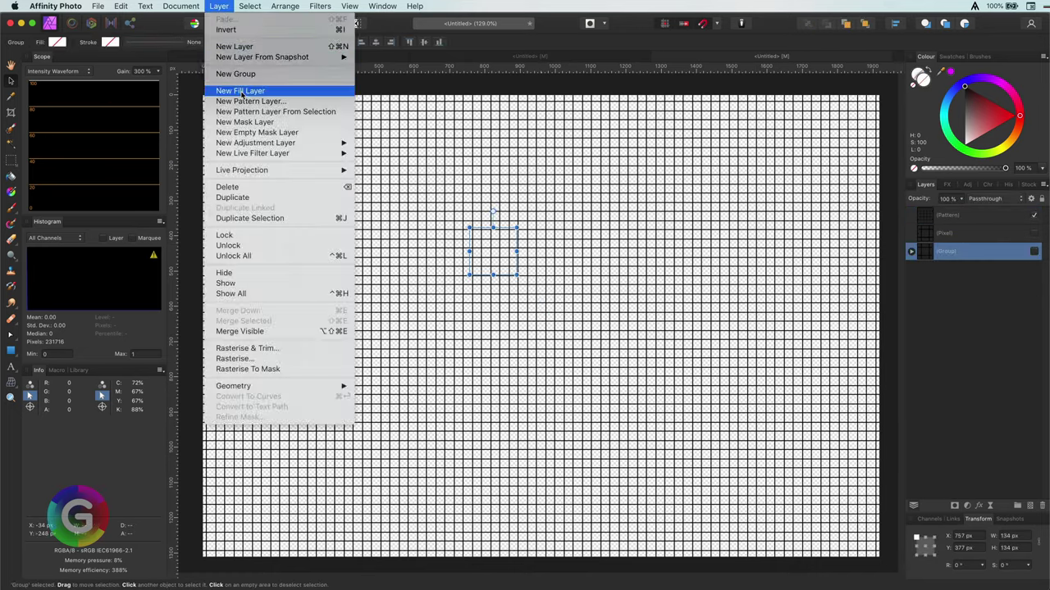
pyautogui.click(241, 92)
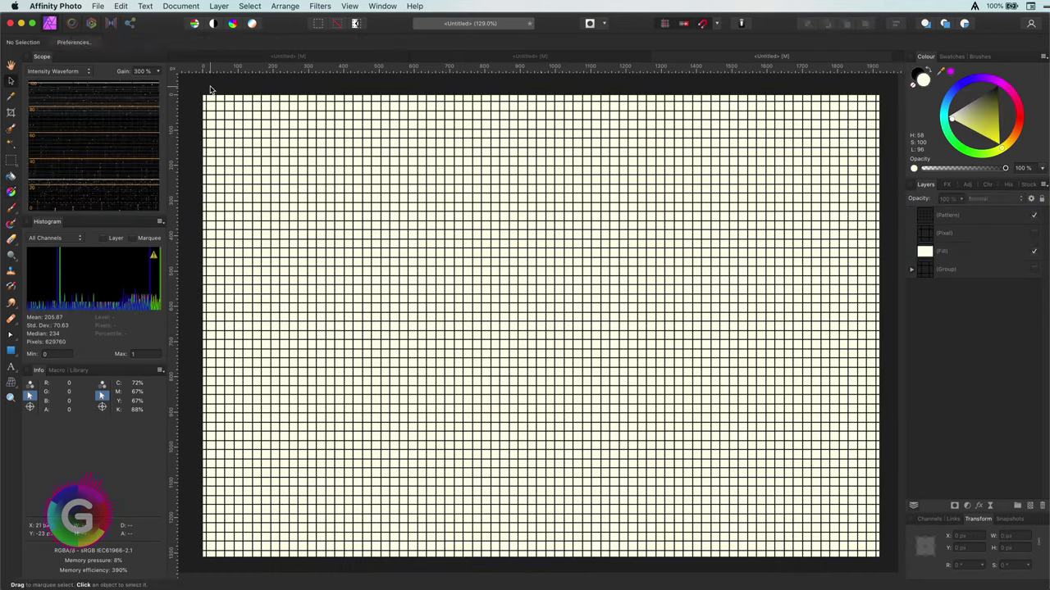
# Draw a red circle about 18 px wide on a grid intersection near the canvas's upper-left corner
pyautogui.click(572, 205)
pyautogui.click(12, 351)
pyautogui.click(49, 363)
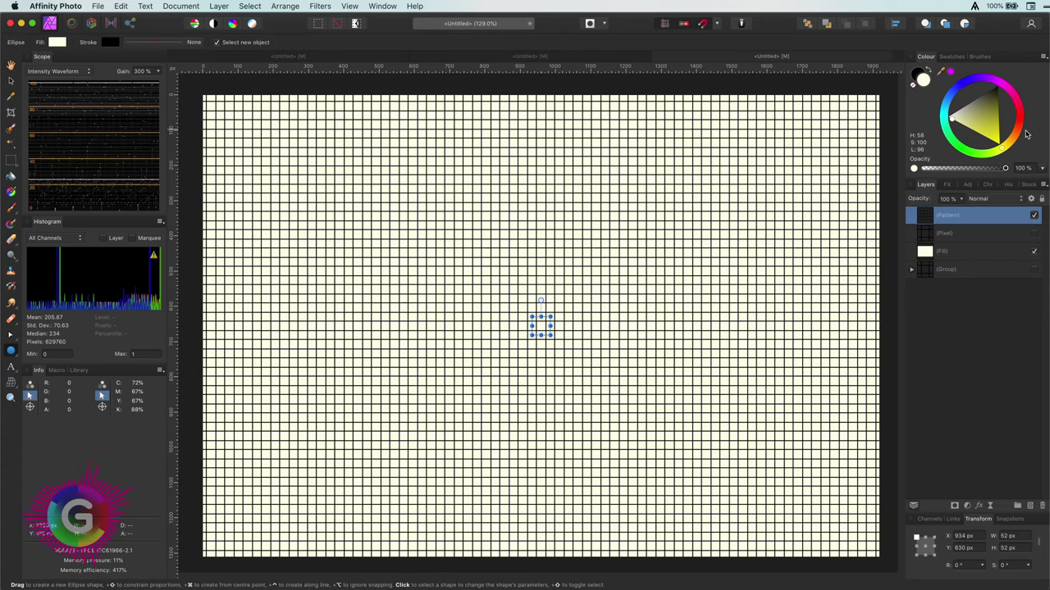
pyautogui.click(1019, 116)
pyautogui.click(1013, 116)
pyautogui.scroll(4, 265, 148)
pyautogui.moveTo(245, 115); pyautogui.dragTo(245, 117)
# Duplicate the red circle horizontally at equal spacing to make a row of five dots
pyautogui.scroll(-3, 443, 238)
pyautogui.press('v')
pyautogui.press('super+j')
pyautogui.scroll(5, 352, 185)
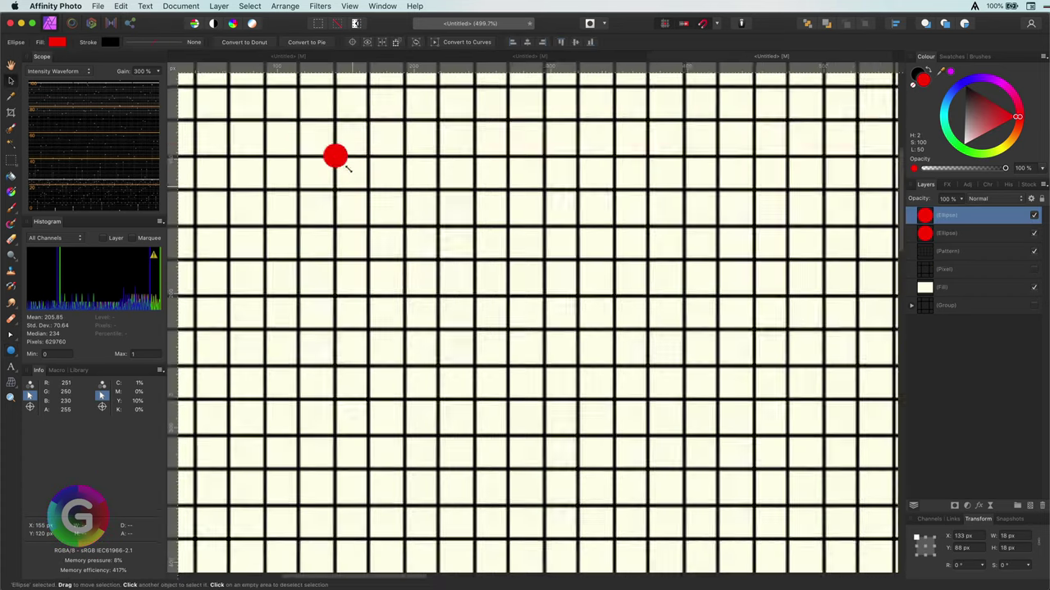
pyautogui.moveTo(339, 160); pyautogui.dragTo(872, 159)
pyautogui.press('super+0')
pyautogui.press('super+j')
pyautogui.press('super+j')
pyautogui.press('super+j')
# Duplicate the whole row of dots downward at equal spacing to make four rows
pyautogui.keyDown('shift'); pyautogui.click(945, 287); pyautogui.keyUp('shift')
pyautogui.press('super+j')
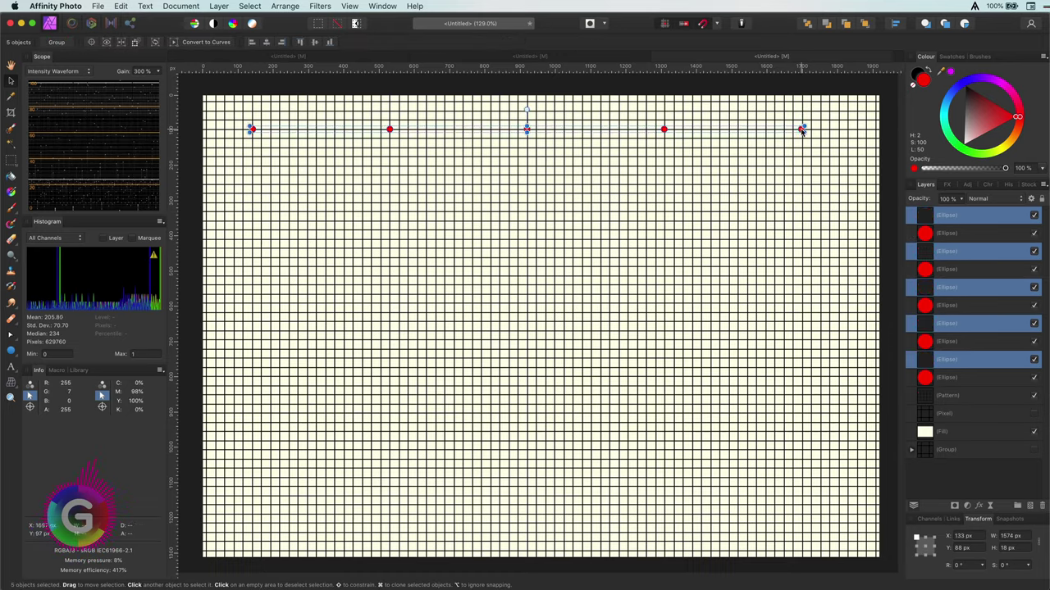
pyautogui.moveTo(801, 131); pyautogui.dragTo(801, 240)
pyautogui.scroll(4, 778, 300)
pyautogui.scroll(-6, 827, 199)
pyautogui.press('super+j')
pyautogui.press('super+j')
# Select all the red ellipse layers and group them
pyautogui.click(968, 215)
pyautogui.scroll(-3, 968, 279)
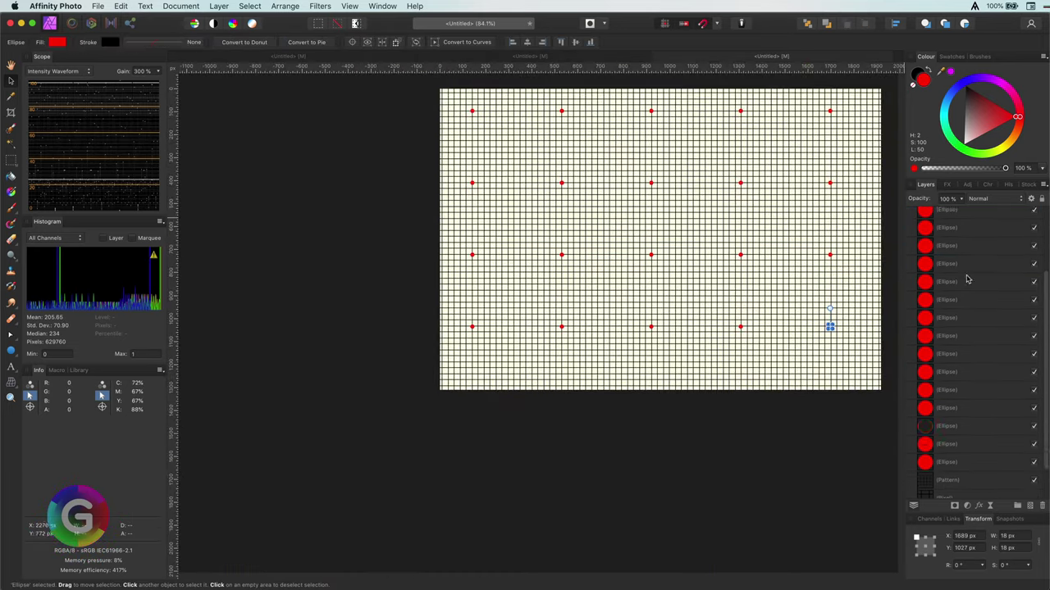
pyautogui.keyDown('shift'); pyautogui.click(968, 408); pyautogui.keyUp('shift')
pyautogui.press('super+g')
pyautogui.press('super+0')
# Move the group of dots down and to the right so the dots sit on grid intersections, and deselect it
pyautogui.moveTo(527, 137); pyautogui.dragTo(533, 128)
pyautogui.moveTo(527, 241); pyautogui.dragTo(546, 259)
pyautogui.moveTo(823, 314); pyautogui.dragTo(825, 312)
pyautogui.press('super+d')
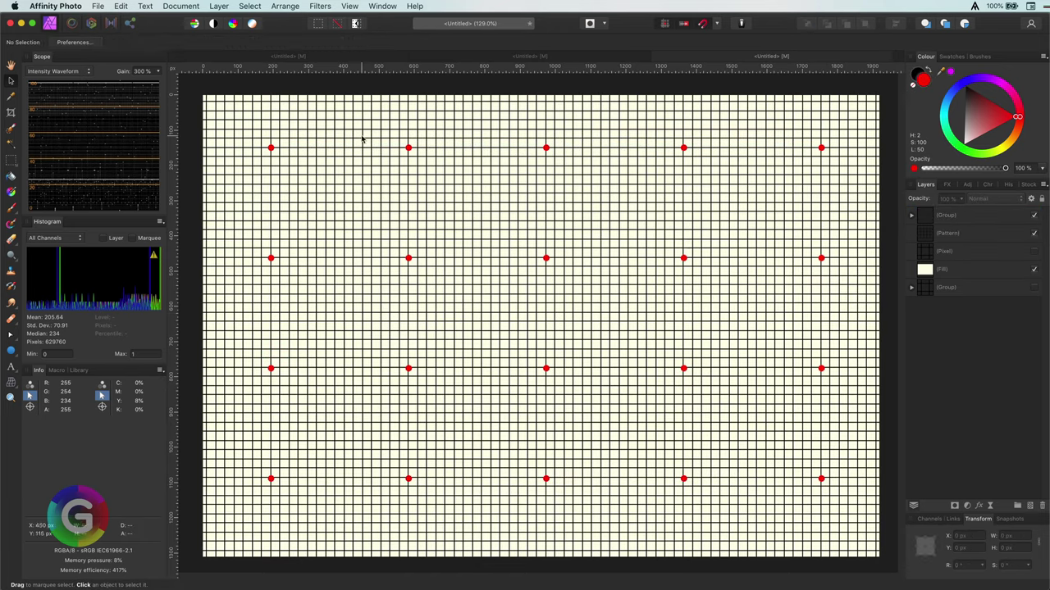
# Add a live Liquify filter to the dot group and push the second-row, second-column dot forward down and to the right
pyautogui.click(925, 216)
pyautogui.press('h')
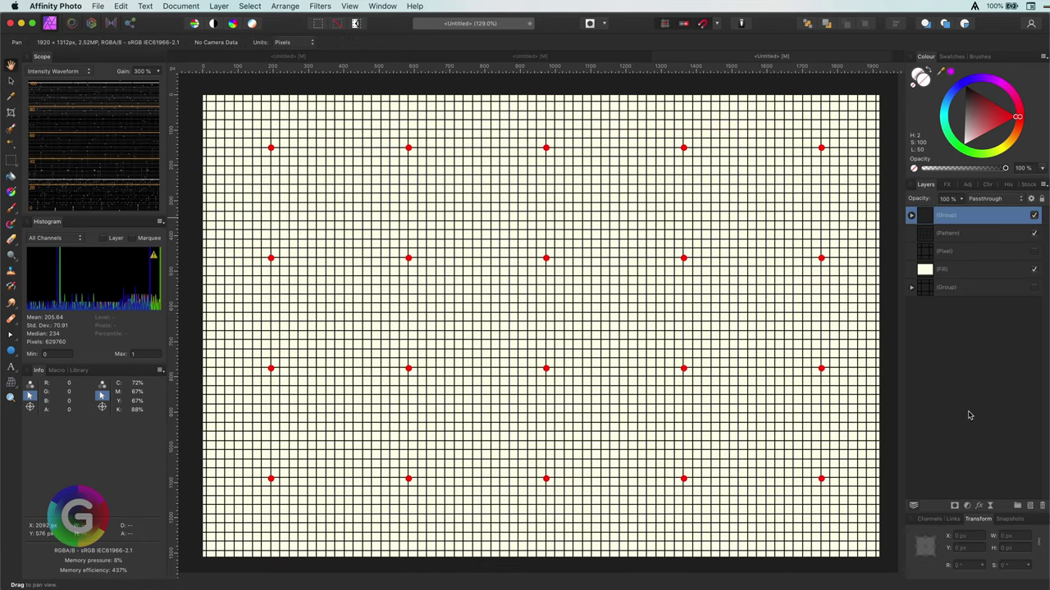
pyautogui.click(992, 506)
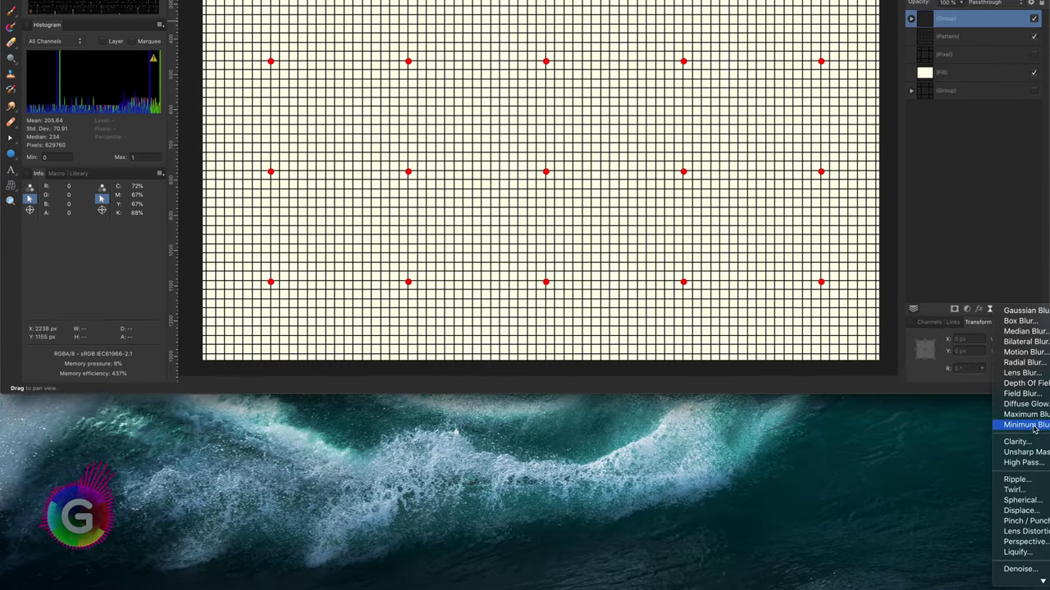
pyautogui.click(1038, 555)
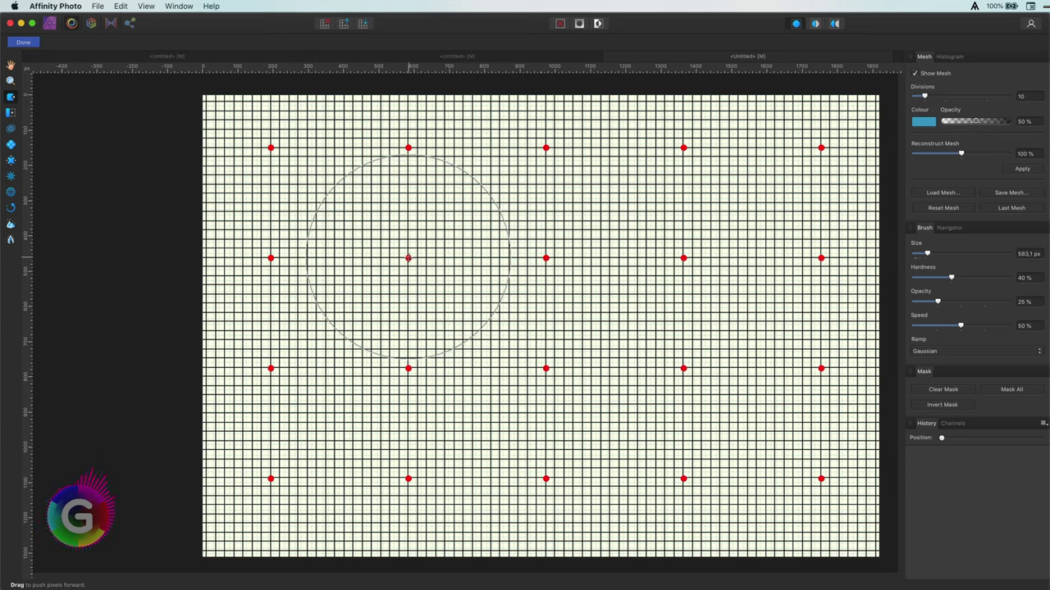
pyautogui.moveTo(410, 259); pyautogui.dragTo(461, 296)
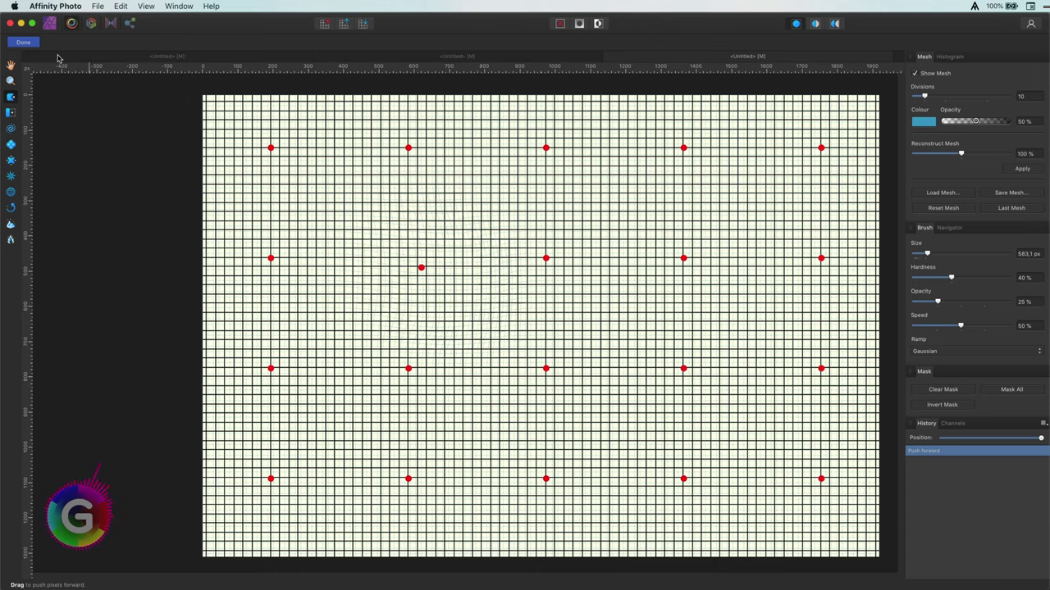
pyautogui.press('Return')
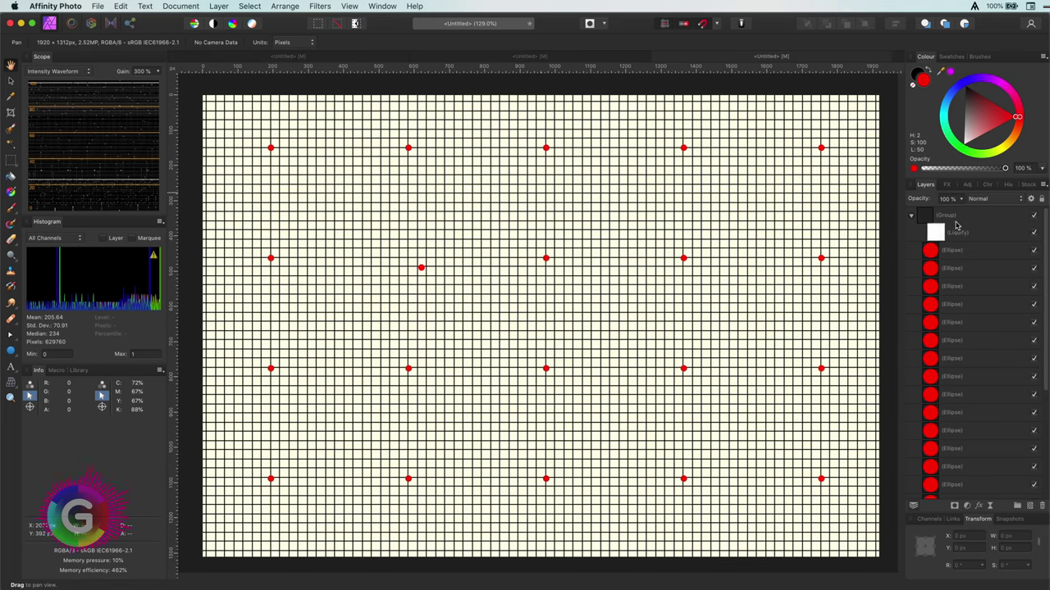
# Move the Liquify layer out of the dot group to the top of the layer stack and collapse the group
pyautogui.moveTo(958, 212); pyautogui.dragTo(958, 210)
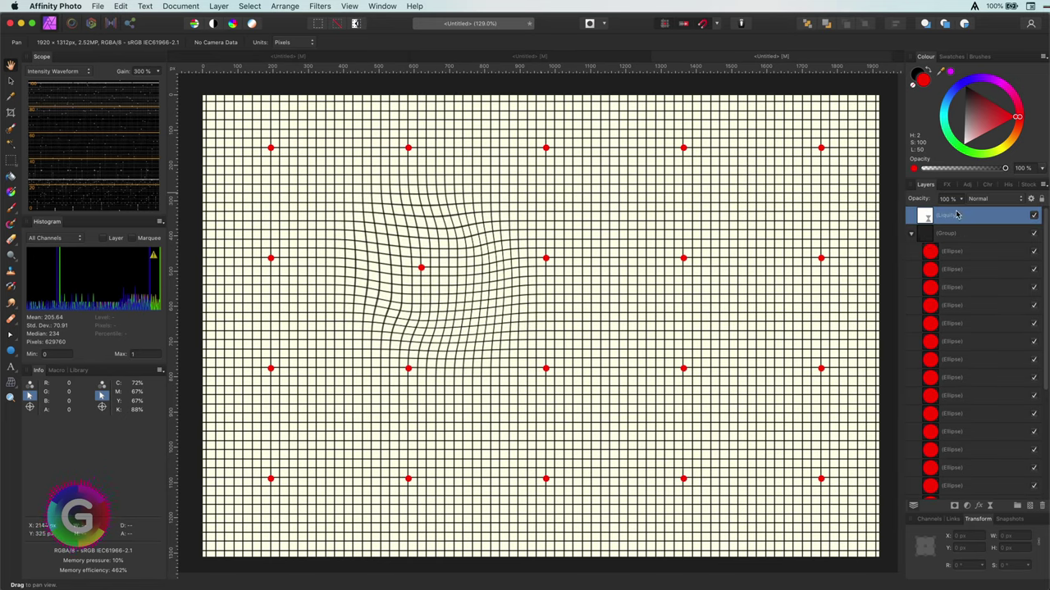
pyautogui.click(912, 234)
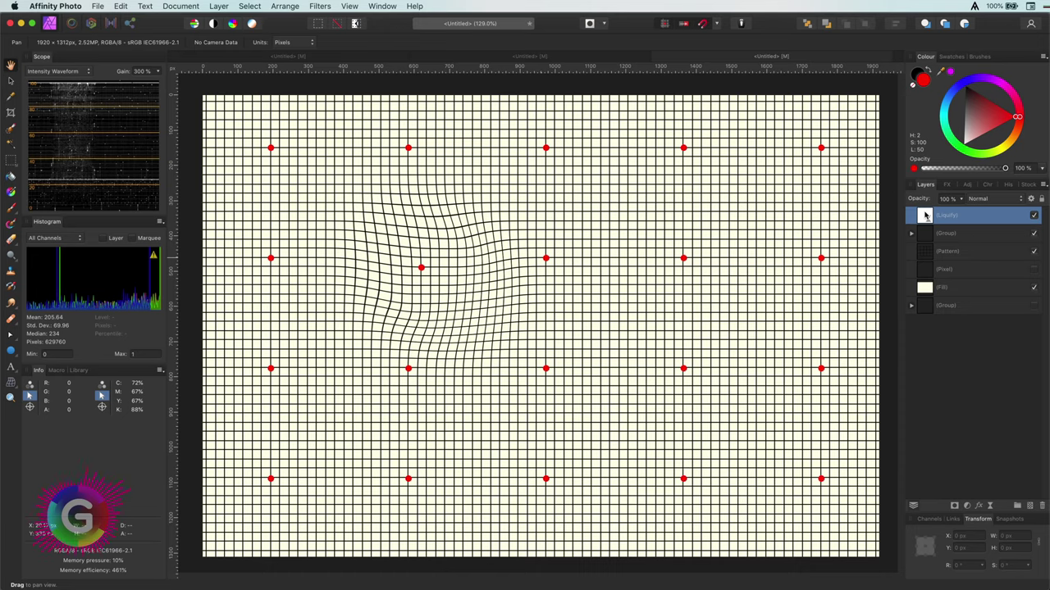
# Reopen the Liquify layer and push the mesh forward around the neighbouring dots in the second and third columns
pyautogui.doubleClick(925, 215)
pyautogui.moveTo(421, 269)
pyautogui.mouseDown()
pyautogui.moveTo(546, 261)
pyautogui.moveTo(523, 279)
pyautogui.moveTo(500, 274)
pyautogui.moveTo(545, 360)
pyautogui.moveTo(513, 333)
pyautogui.moveTo(492, 358)
pyautogui.moveTo(436, 351)
pyautogui.moveTo(444, 347)
pyautogui.mouseUp()
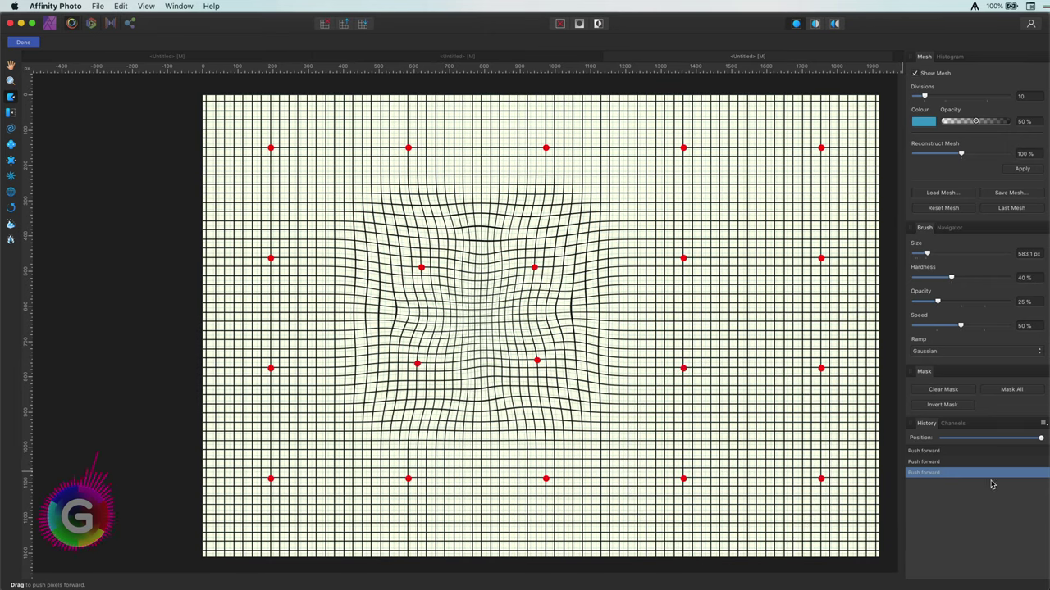
# Step back through the history to before the first push and reset the mesh to the undistorted grid
pyautogui.click(954, 454)
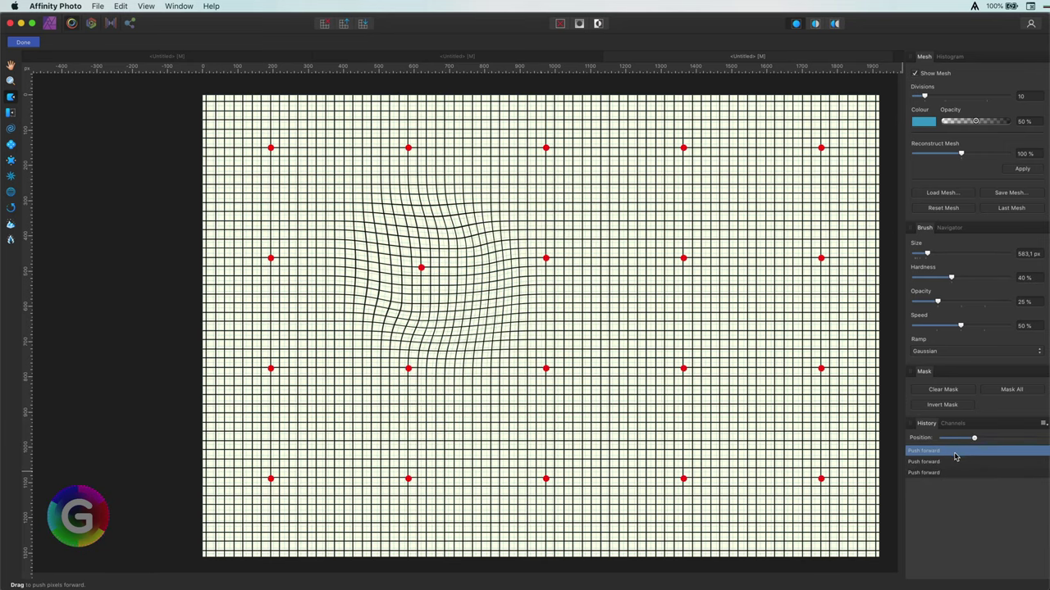
pyautogui.moveTo(975, 439); pyautogui.dragTo(940, 439)
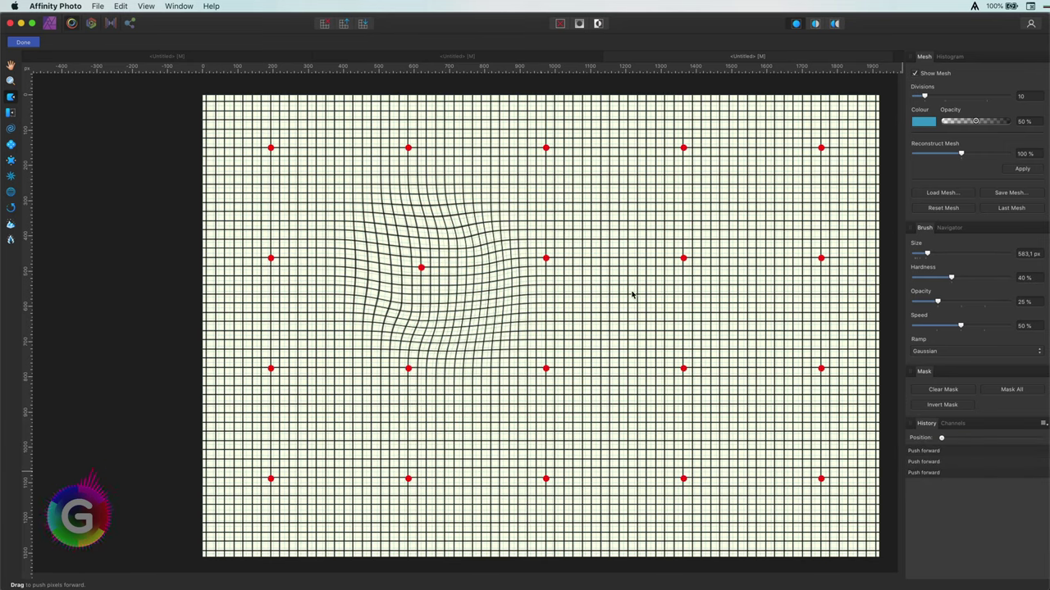
pyautogui.click(327, 24)
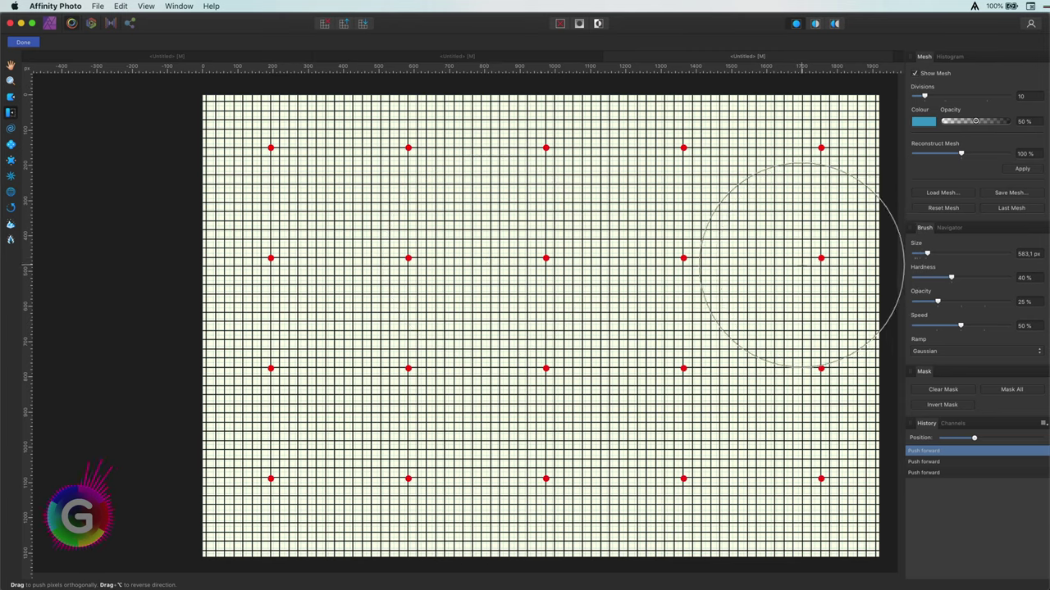
# Try Push Left strokes across the grid, going leftward, rightward, downward and upward in different areas
pyautogui.moveTo(820, 258); pyautogui.dragTo(689, 265)
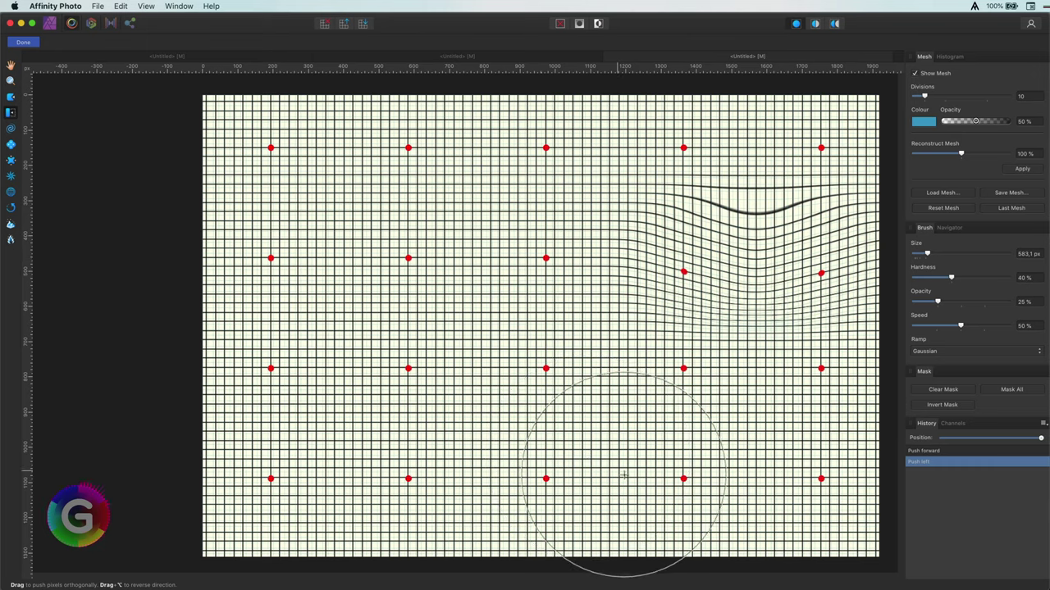
pyautogui.click(623, 479)
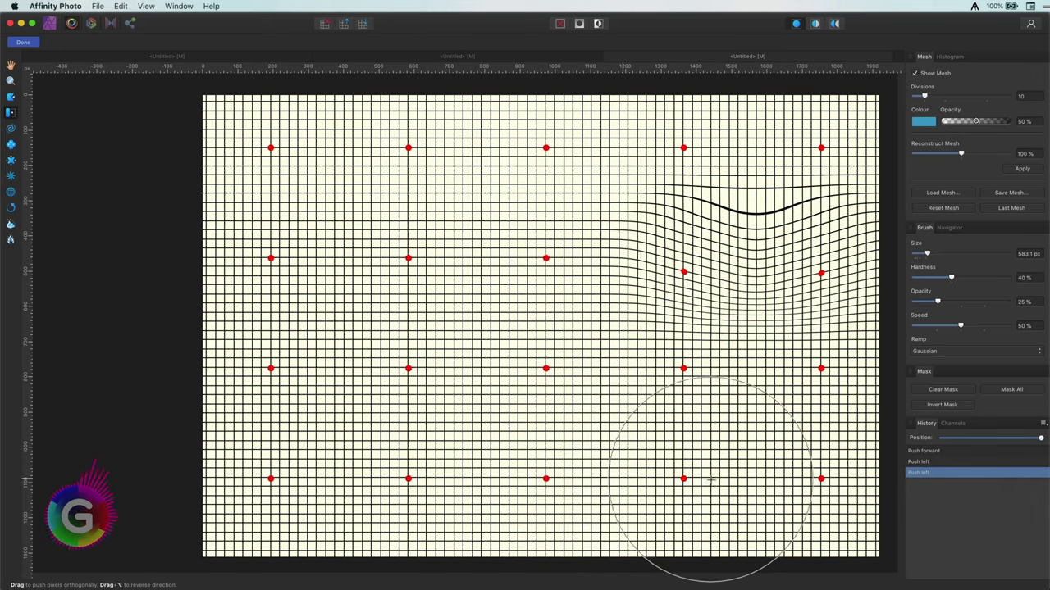
pyautogui.moveTo(701, 478); pyautogui.dragTo(775, 476)
pyautogui.moveTo(490, 216); pyautogui.dragTo(489, 363)
pyautogui.moveTo(277, 421)
pyautogui.mouseDown()
pyautogui.moveTo(282, 230)
pyautogui.moveTo(282, 239)
pyautogui.mouseUp()
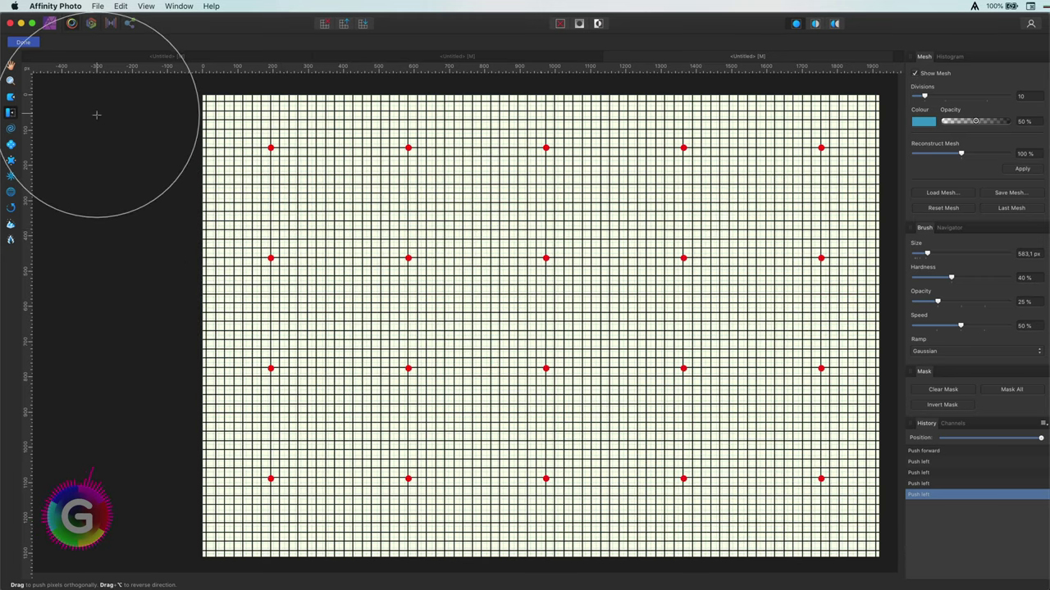
# Twirl the grid around the dot in the second row, fourth column
pyautogui.click(12, 131)
pyautogui.click(679, 270)
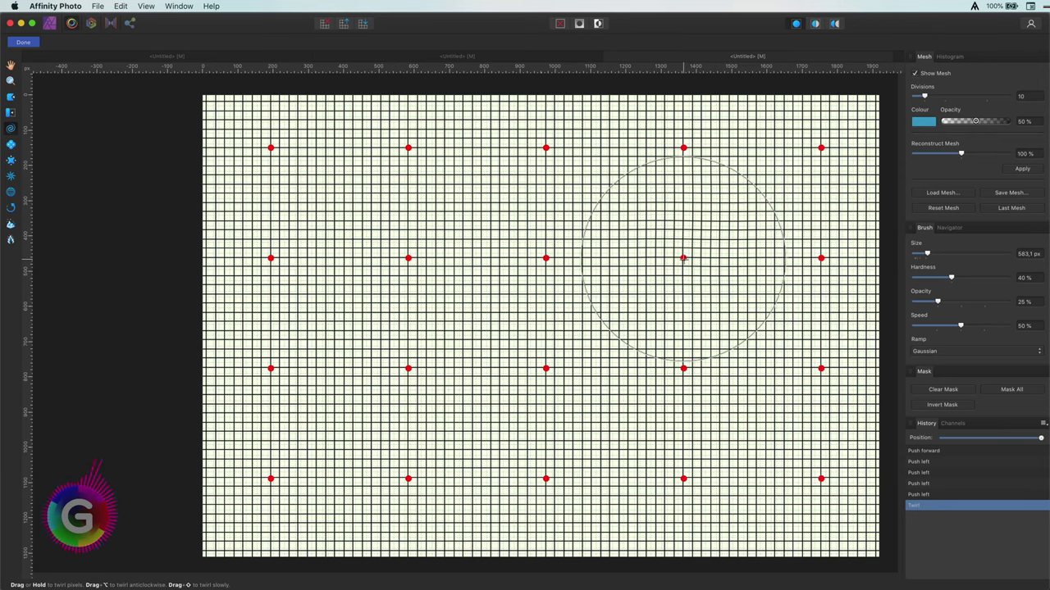
pyautogui.moveTo(683, 258); pyautogui.dragTo(683, 258)
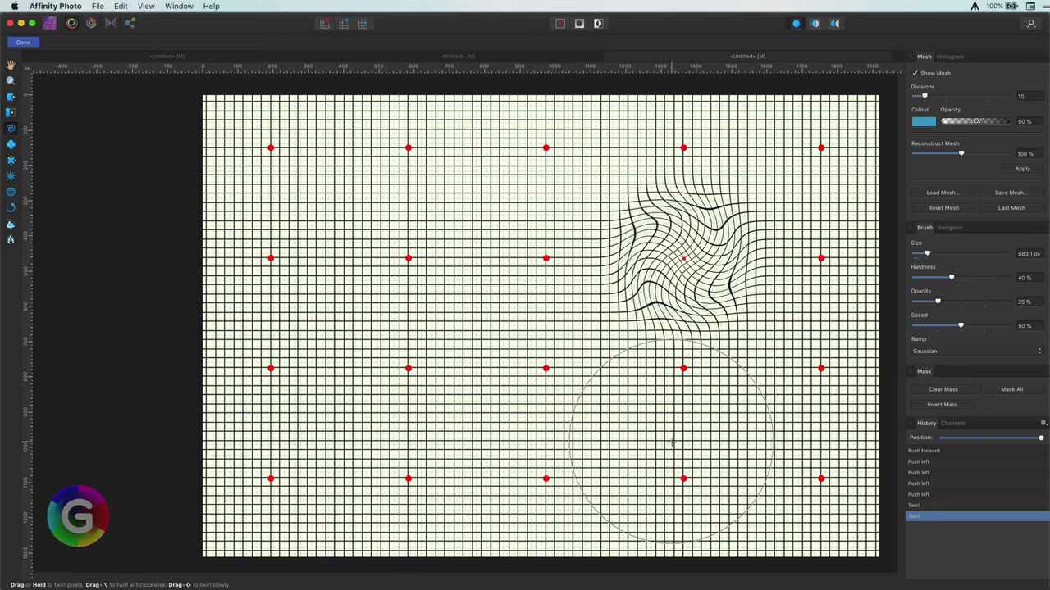
# Pinch the mesh around the second-row, second-column dot, and punch it around the fourth-row, second-column dot
pyautogui.click(10, 145)
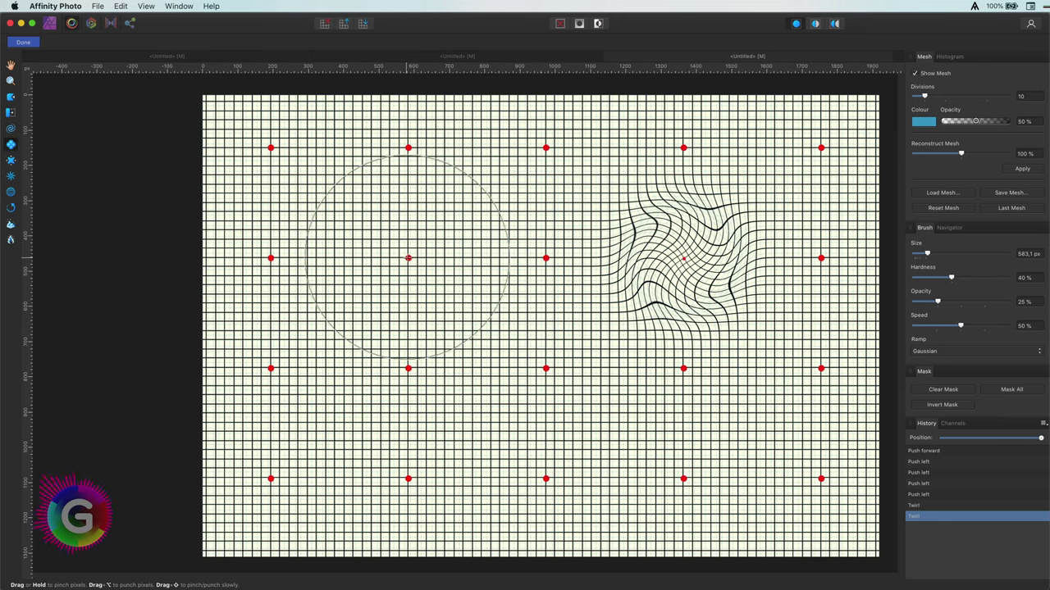
pyautogui.moveTo(408, 258); pyautogui.dragTo(408, 259)
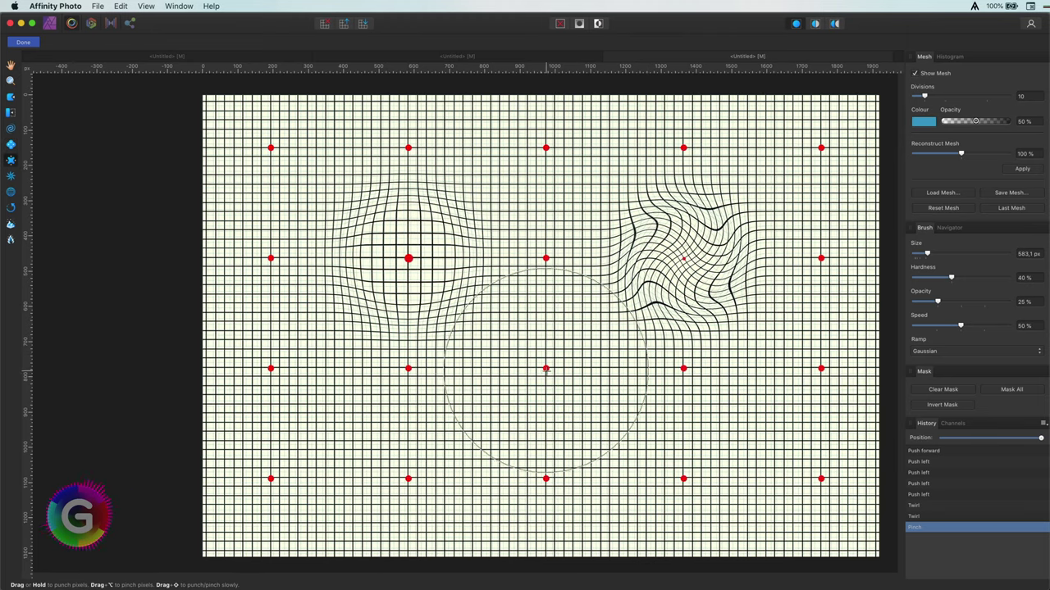
pyautogui.moveTo(409, 479); pyautogui.dragTo(408, 478)
# Apply Turbulence to the mesh around the dot in the fourth row, fourth column
pyautogui.press('t')
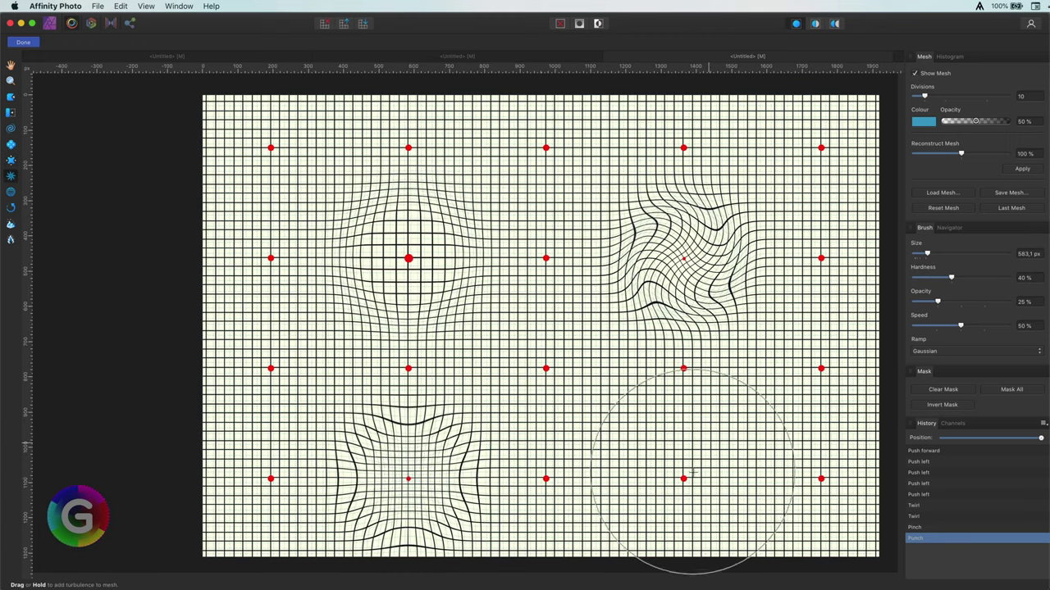
pyautogui.moveTo(683, 479); pyautogui.dragTo(683, 479)
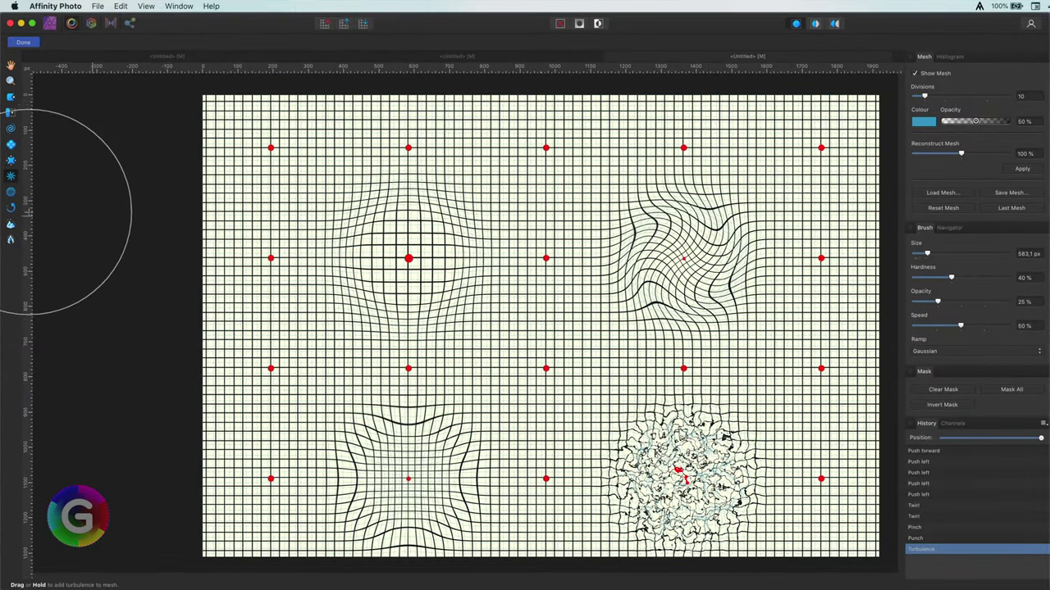
# Clone the bulge at the second-row, second-column dot over the turbulent, punched and twirled areas of the grid
pyautogui.click(9, 193)
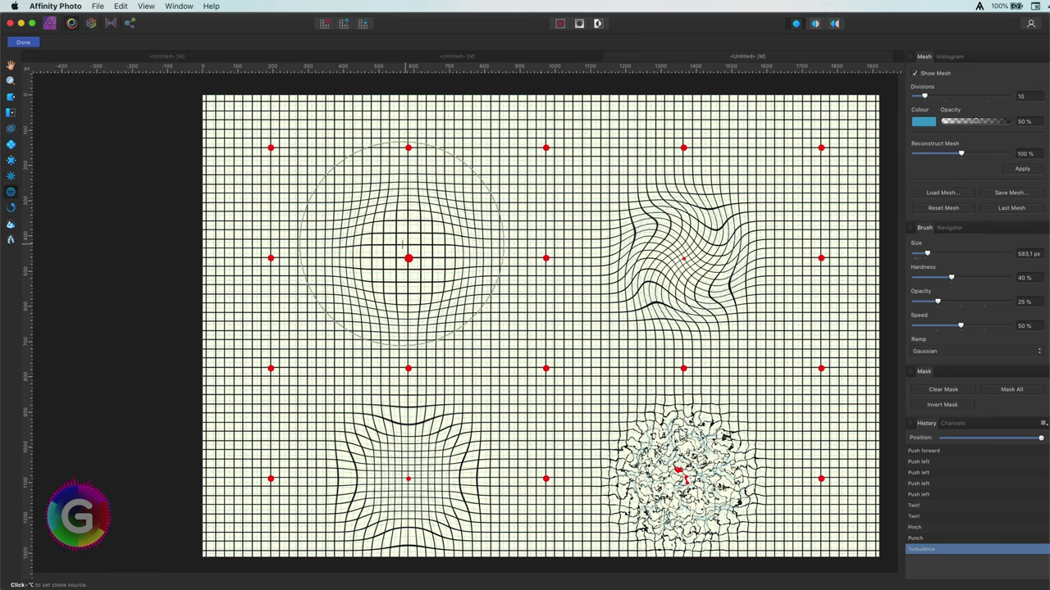
pyautogui.keyDown('alt'); pyautogui.click(409, 258); pyautogui.keyUp('alt')
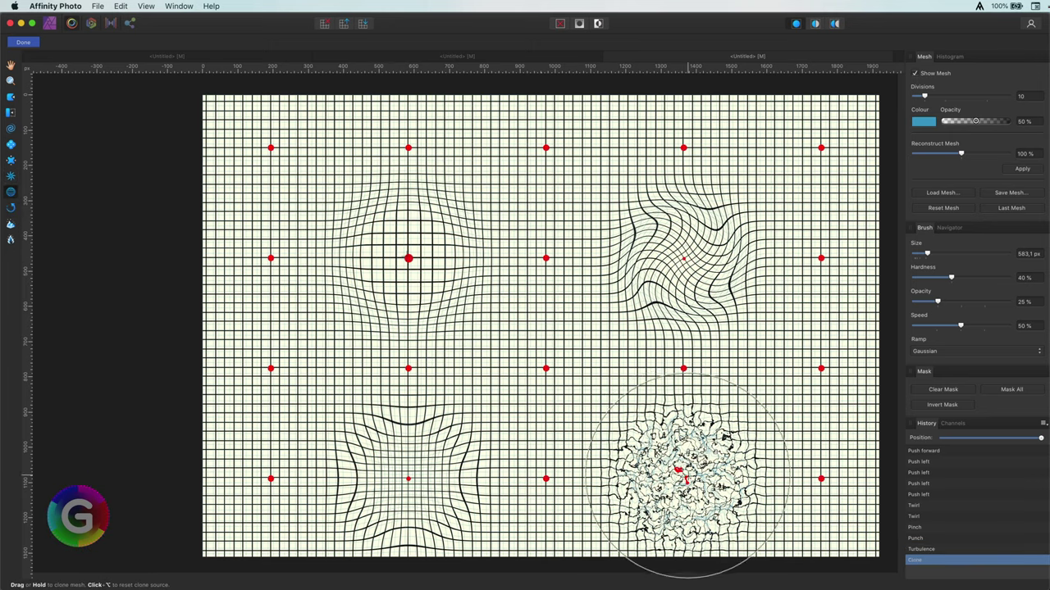
pyautogui.click(690, 466)
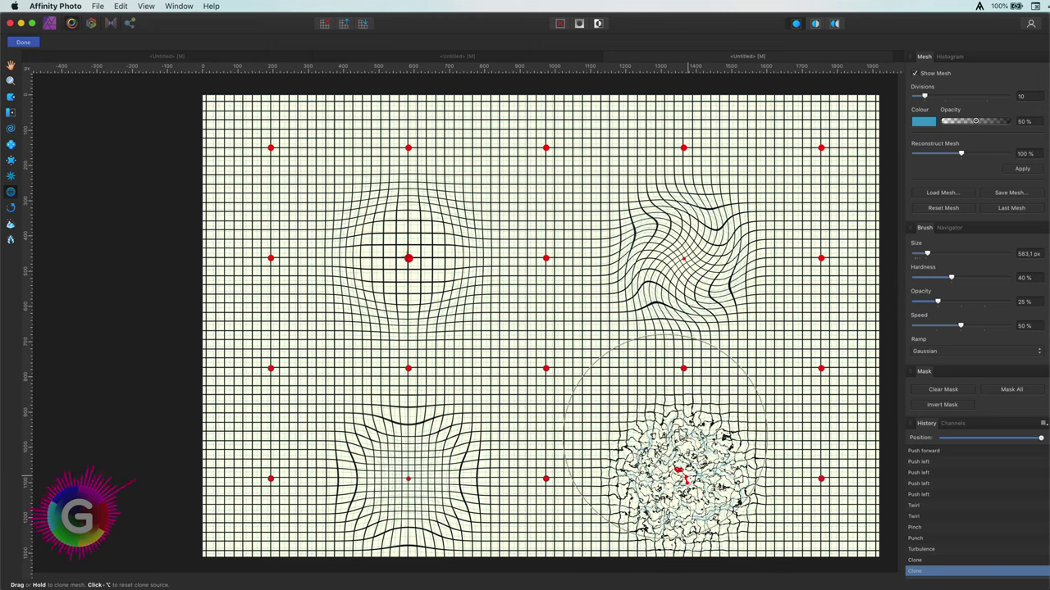
pyautogui.moveTo(682, 480); pyautogui.dragTo(718, 433)
pyautogui.keyDown('alt'); pyautogui.click(408, 473); pyautogui.keyUp('alt')
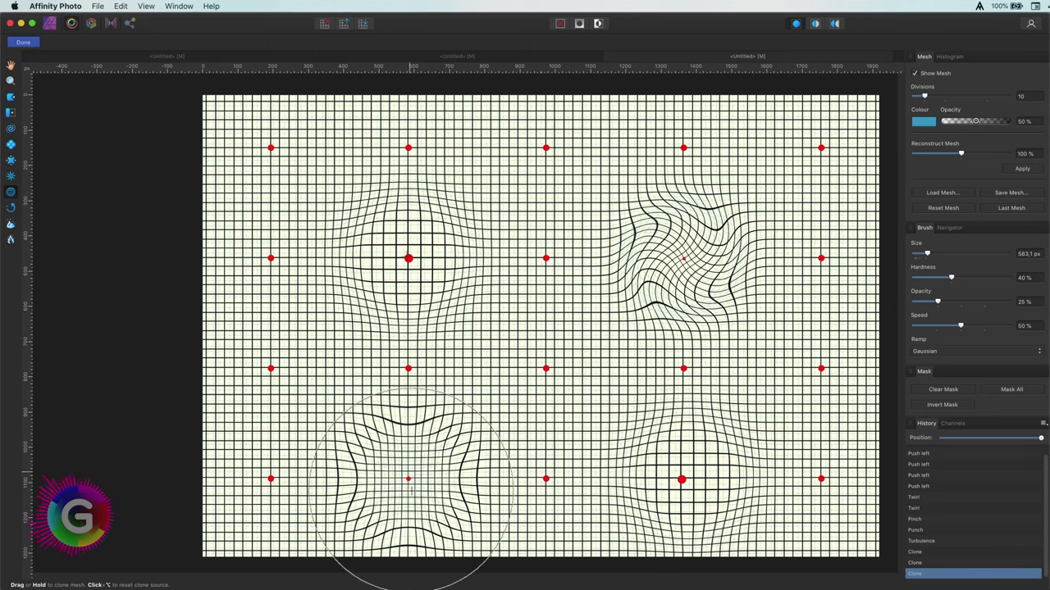
pyautogui.moveTo(707, 270); pyautogui.dragTo(682, 266)
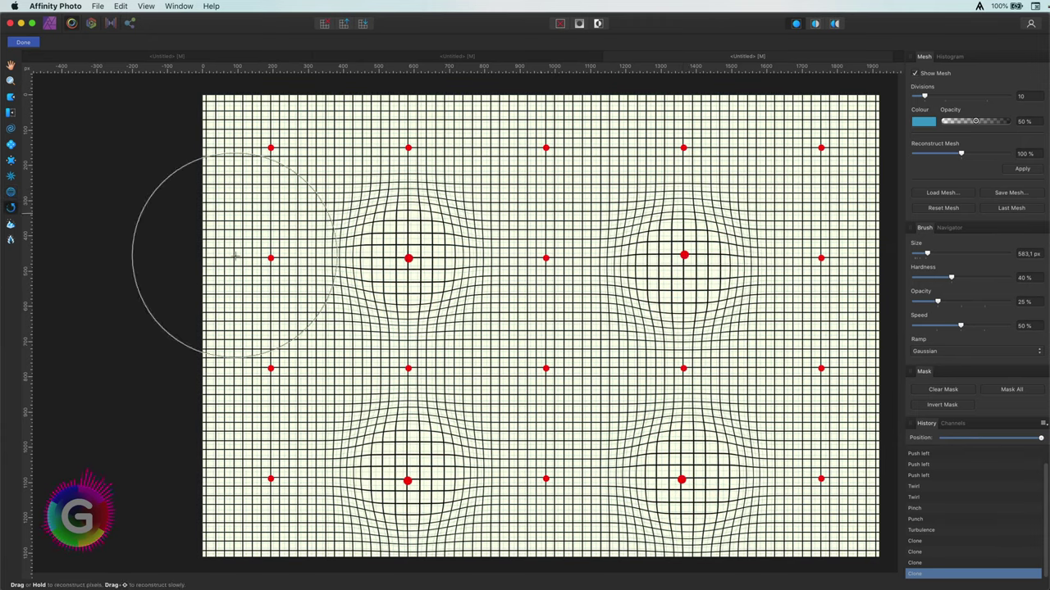
# Reconstruct the mesh over all four cloned bulges to restore the straight grid
pyautogui.moveTo(234, 256)
pyautogui.mouseDown()
pyautogui.moveTo(491, 326)
pyautogui.moveTo(339, 308)
pyautogui.moveTo(345, 245)
pyautogui.moveTo(438, 202)
pyautogui.moveTo(561, 357)
pyautogui.moveTo(609, 358)
pyautogui.mouseUp()
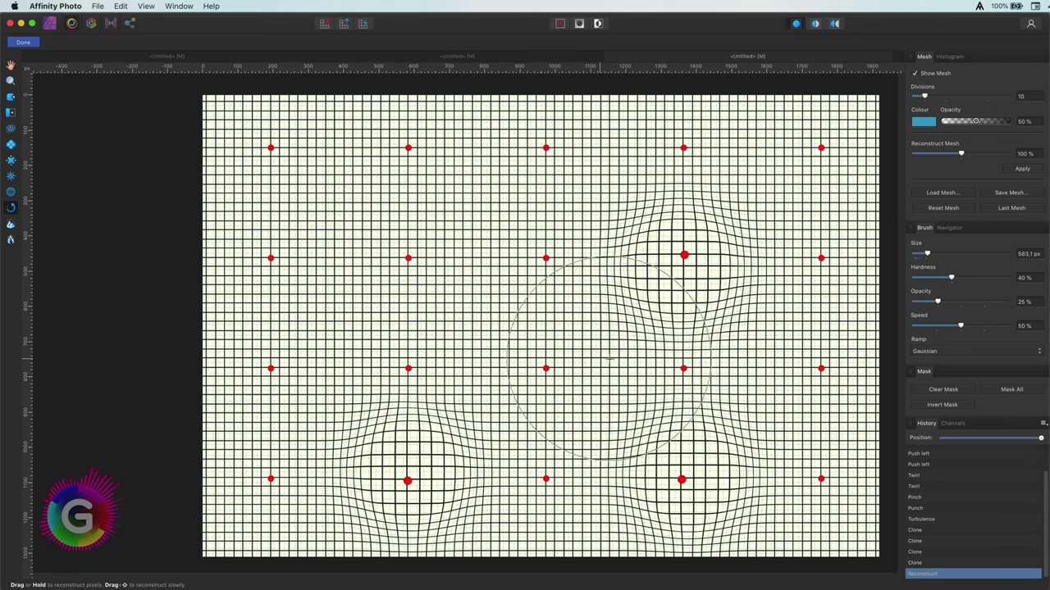
pyautogui.moveTo(686, 277)
pyautogui.mouseDown()
pyautogui.moveTo(837, 368)
pyautogui.moveTo(684, 476)
pyautogui.moveTo(403, 471)
pyautogui.moveTo(446, 503)
pyautogui.mouseUp()
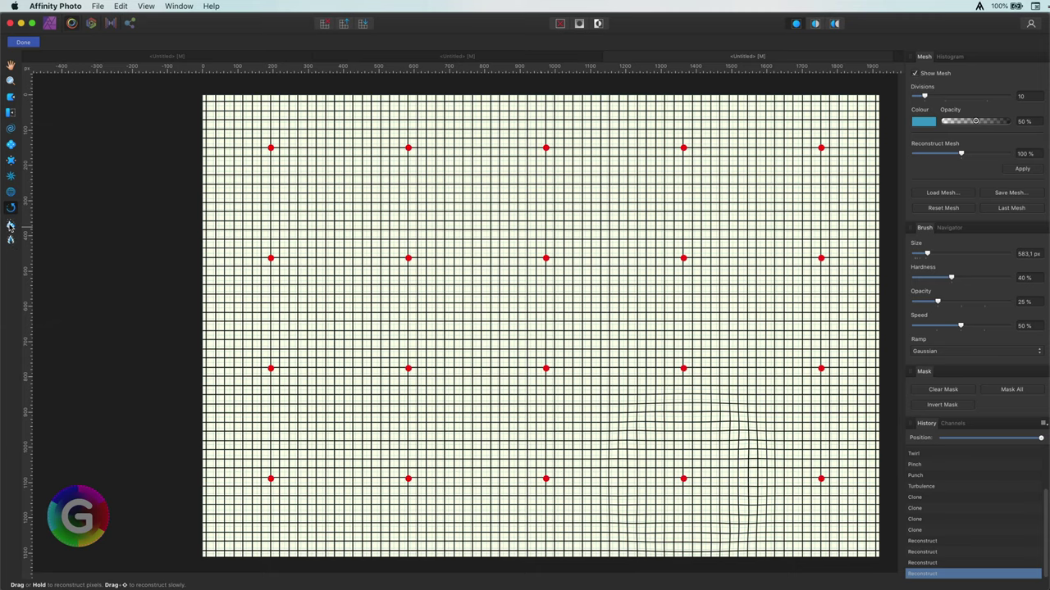
# Freeze a broad ring around the grid's centre, leaving a small central gap unfrozen, and pinch the mesh inside that gap
pyautogui.moveTo(738, 205)
pyautogui.mouseDown()
pyautogui.moveTo(703, 253)
pyautogui.moveTo(434, 399)
pyautogui.moveTo(738, 258)
pyautogui.moveTo(684, 259)
pyautogui.mouseUp()
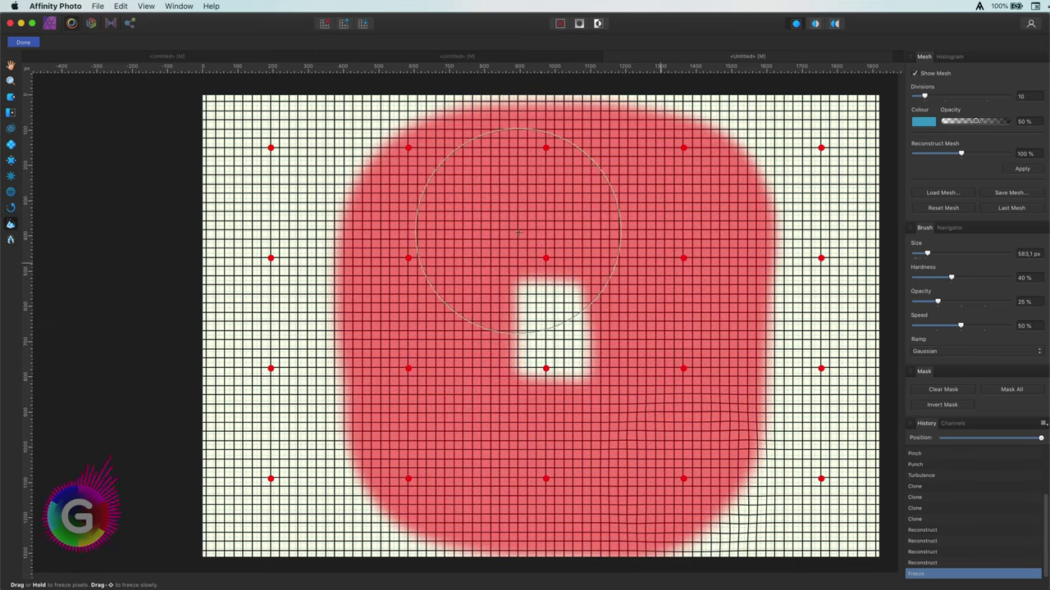
pyautogui.click(10, 145)
pyautogui.moveTo(547, 369)
pyautogui.mouseDown()
pyautogui.moveTo(610, 398)
pyautogui.moveTo(603, 344)
pyautogui.moveTo(489, 311)
pyautogui.moveTo(571, 402)
pyautogui.moveTo(500, 363)
pyautogui.mouseUp()
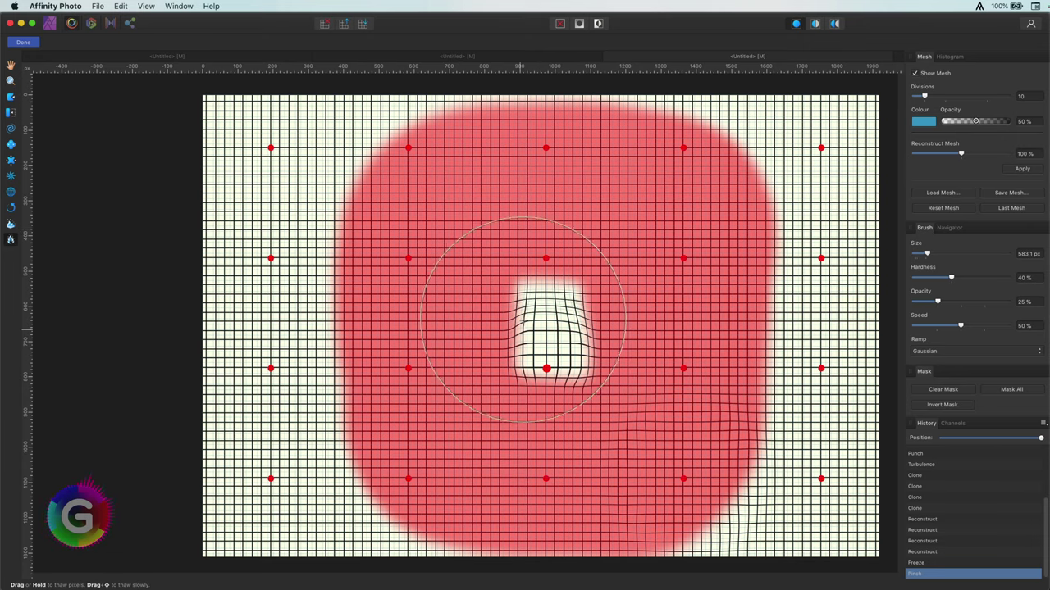
# Thaw a large oval in the middle of the frozen area and twirl the mesh around the third-row, third-column dot
pyautogui.moveTo(523, 320)
pyautogui.mouseDown()
pyautogui.moveTo(512, 303)
pyautogui.moveTo(510, 347)
pyautogui.moveTo(526, 372)
pyautogui.moveTo(570, 397)
pyautogui.mouseUp()
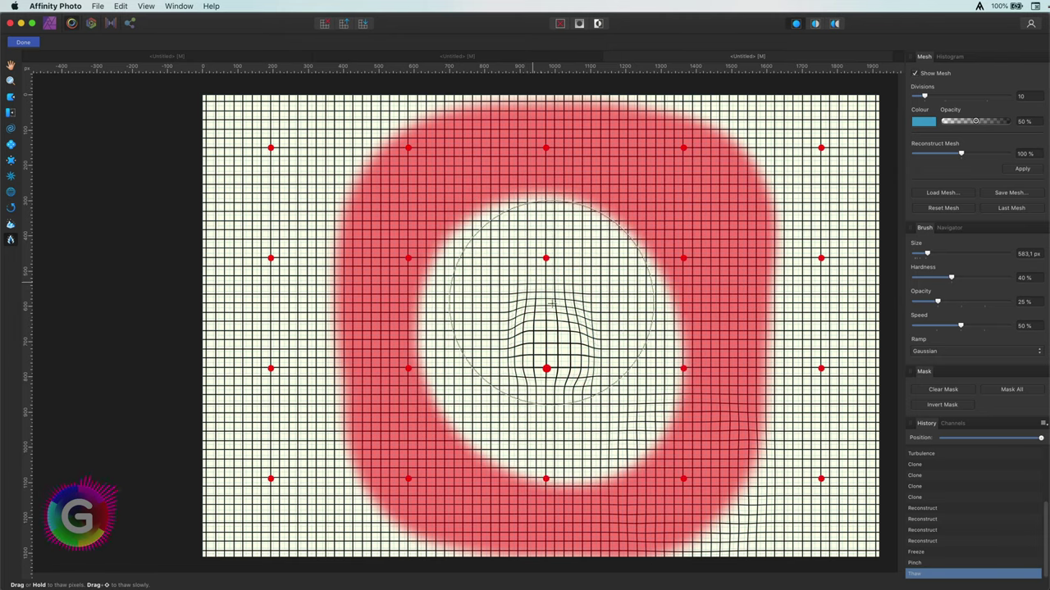
pyautogui.click(11, 129)
pyautogui.moveTo(546, 369); pyautogui.dragTo(547, 369)
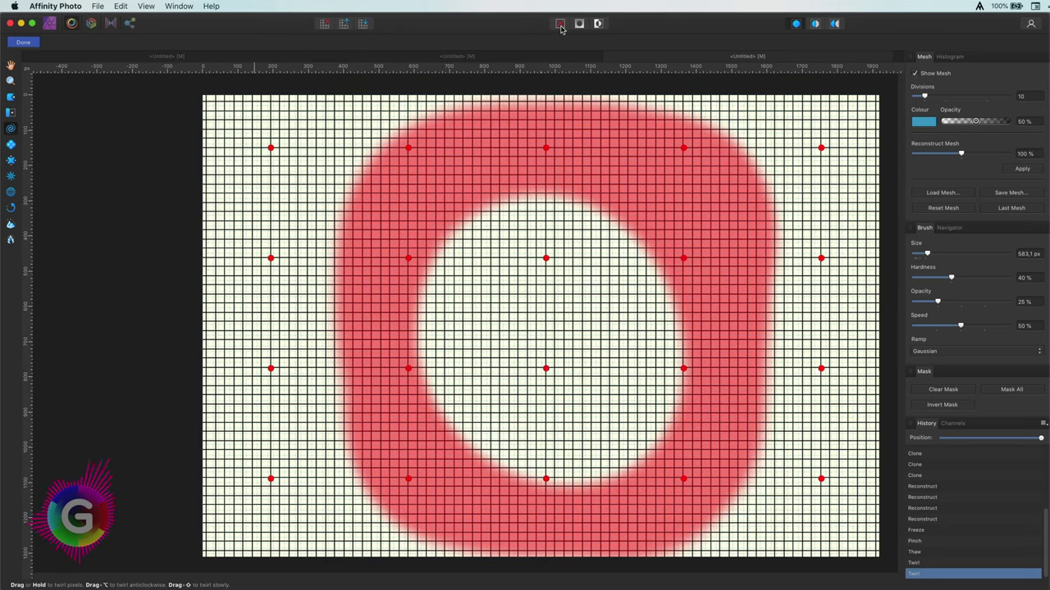
# Clear the freeze mask from the grid
pyautogui.click(560, 23)
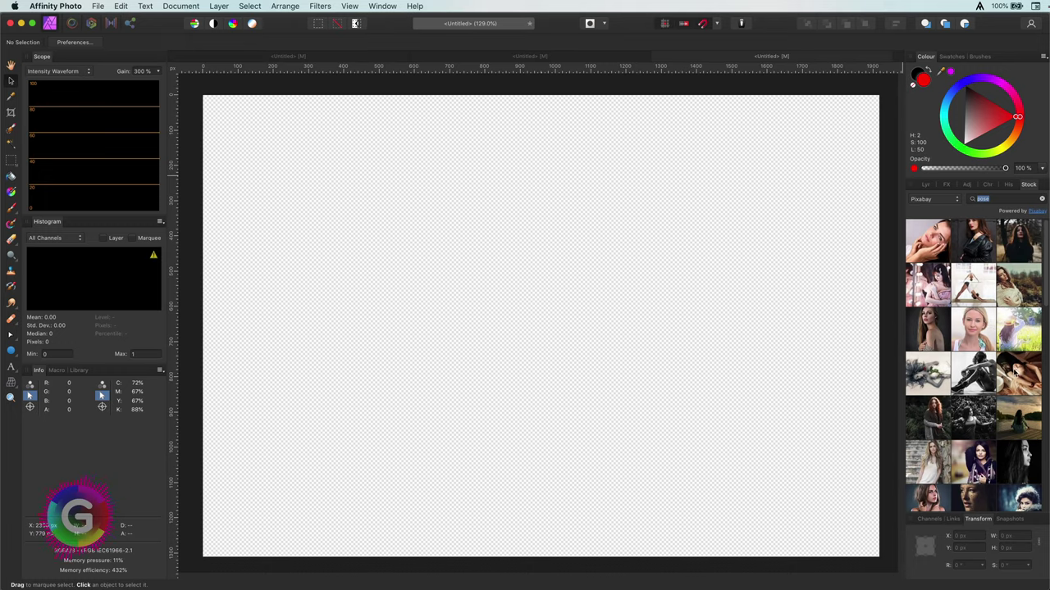
# Place the Pixabay stock portrait of the smiling blonde woman in the document and move it down until her eyes are on the canvas
pyautogui.moveTo(979, 341); pyautogui.dragTo(620, 258)
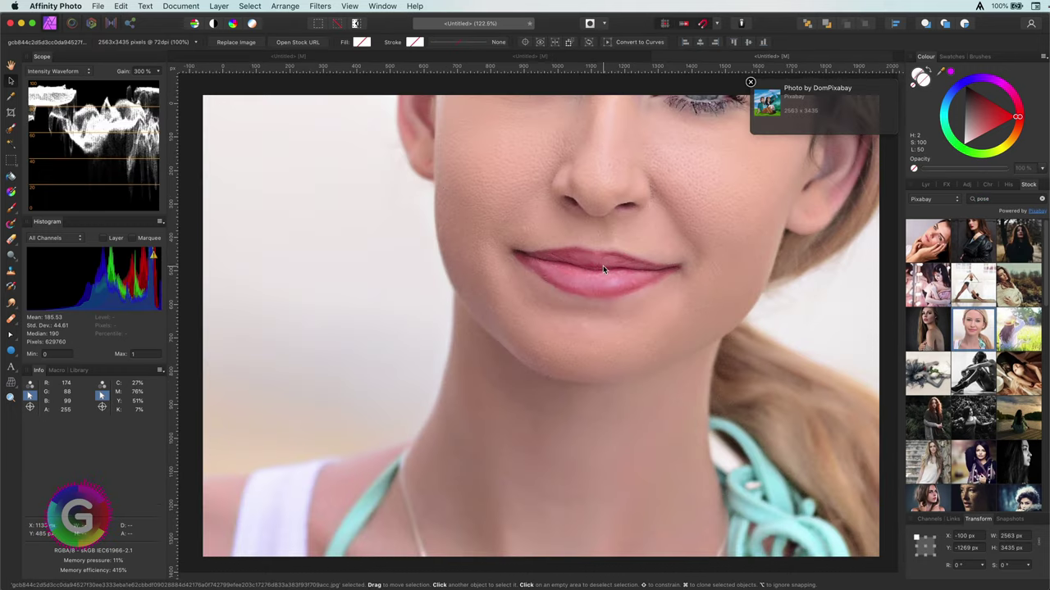
pyautogui.press('super+0')
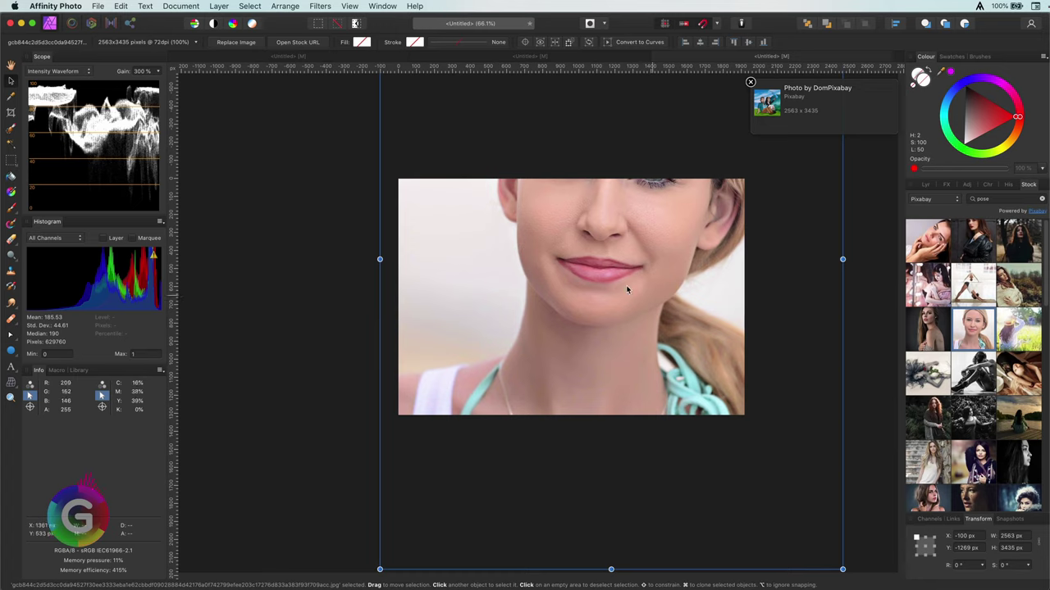
pyautogui.moveTo(627, 289); pyautogui.dragTo(610, 435)
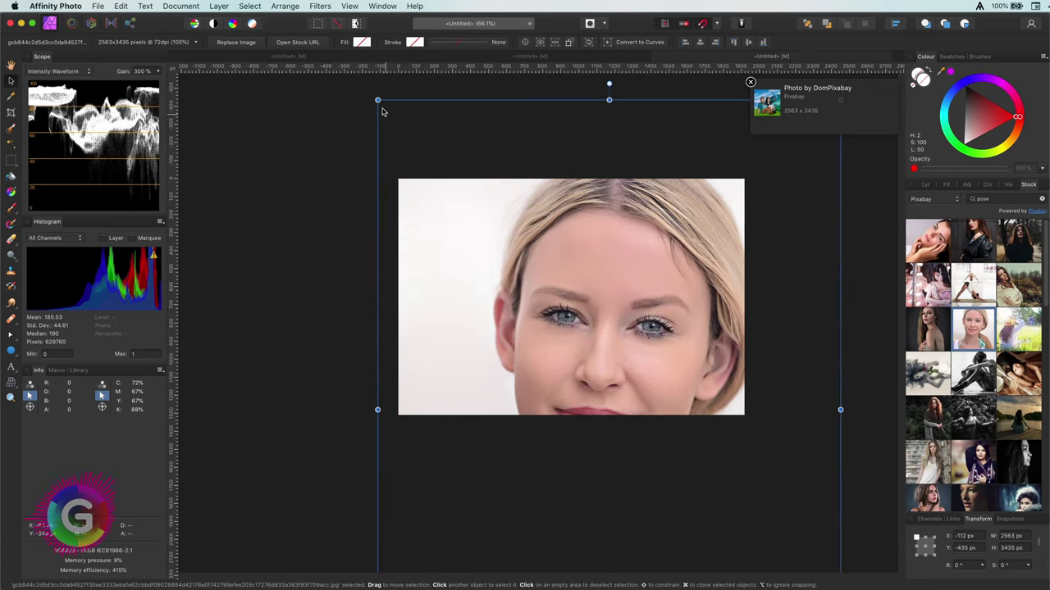
# Scale the portrait to 1920 × 2573.2 px and position it at X 0 px, Y -303.6 px so it spans the canvas width
pyautogui.moveTo(377, 99); pyautogui.dragTo(420, 156)
pyautogui.moveTo(400, 195); pyautogui.dragTo(405, 200)
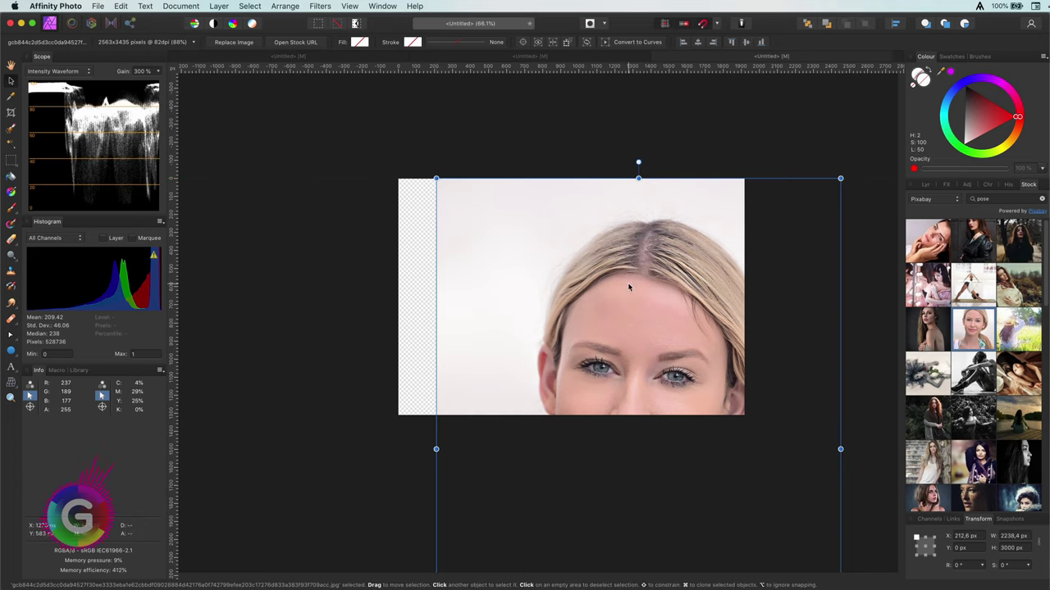
pyautogui.moveTo(626, 286); pyautogui.dragTo(560, 190)
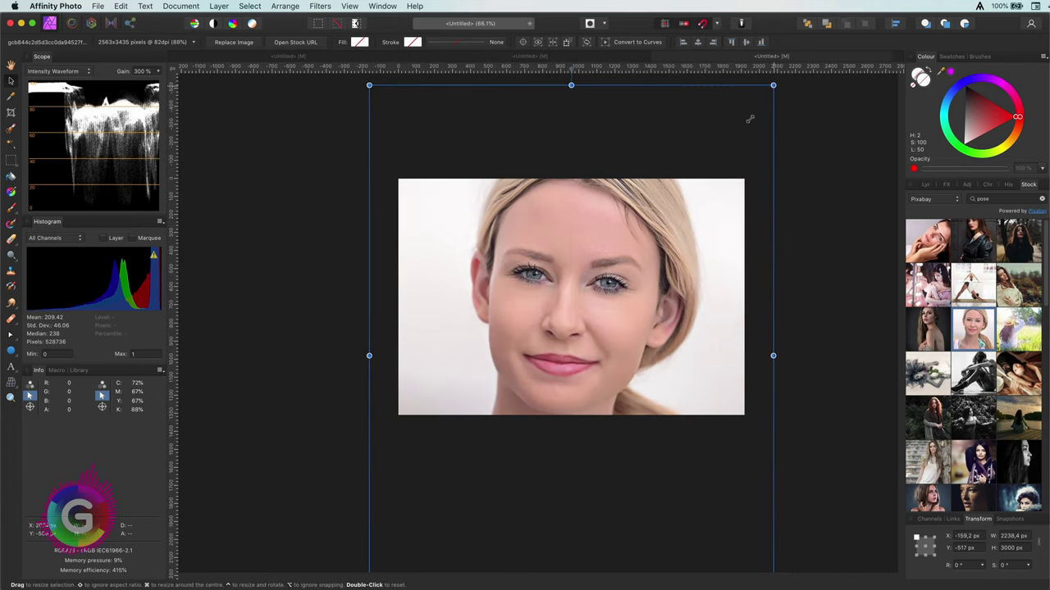
pyautogui.moveTo(773, 85); pyautogui.dragTo(745, 123)
pyautogui.scroll(5, 631, 271)
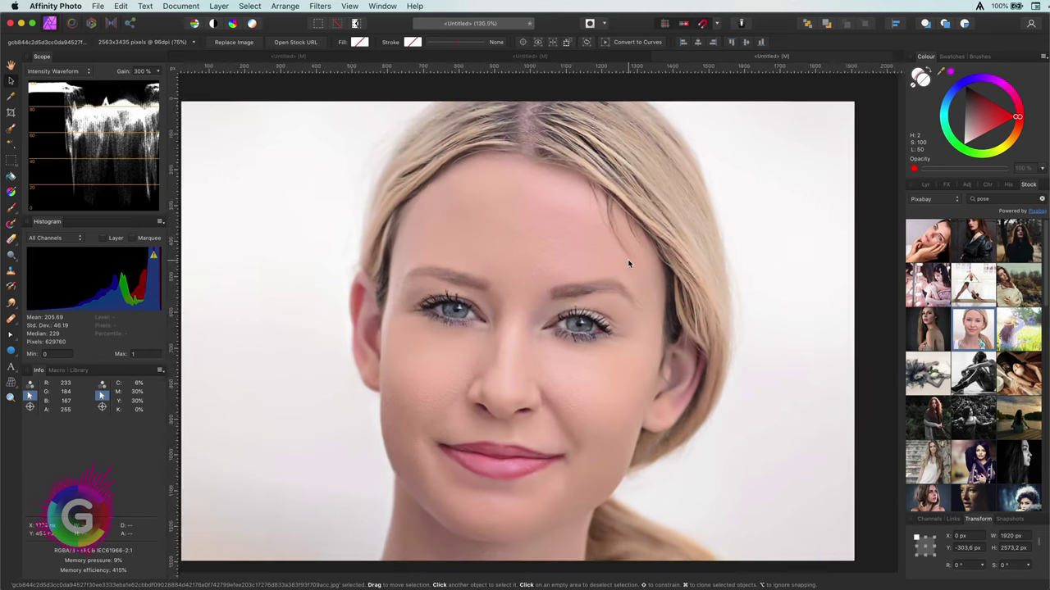
pyautogui.moveTo(652, 239); pyautogui.dragTo(675, 262)
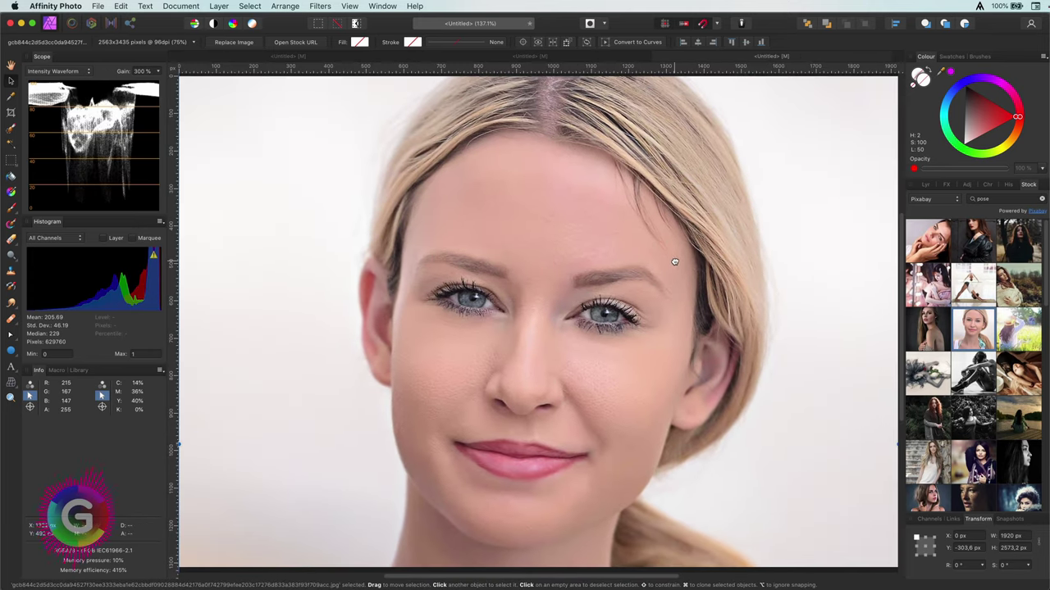
# Add a live Liquify filter to the portrait layer
pyautogui.click(925, 186)
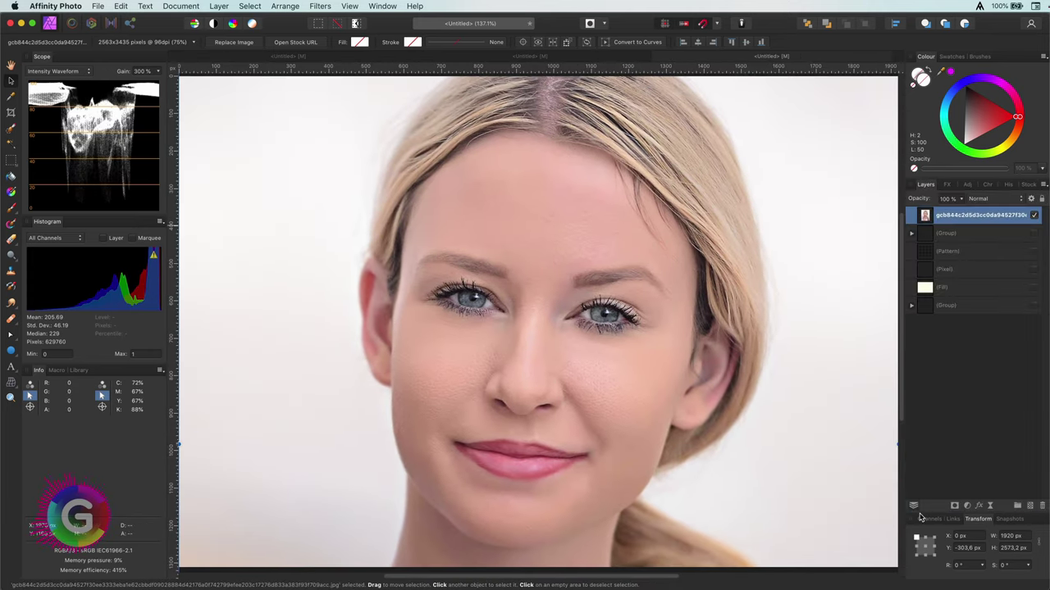
pyautogui.click(989, 507)
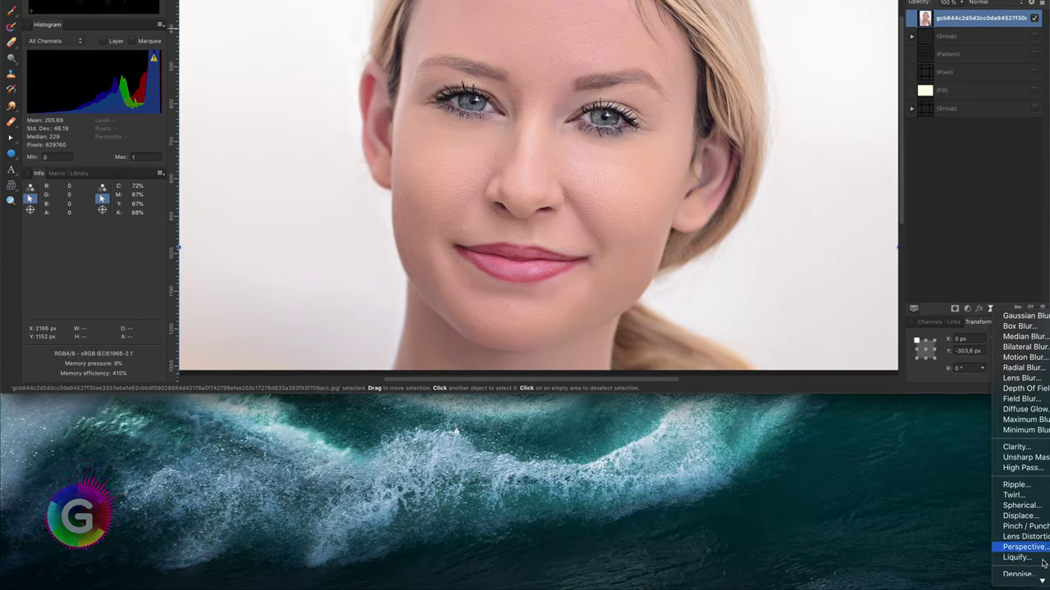
pyautogui.click(1042, 559)
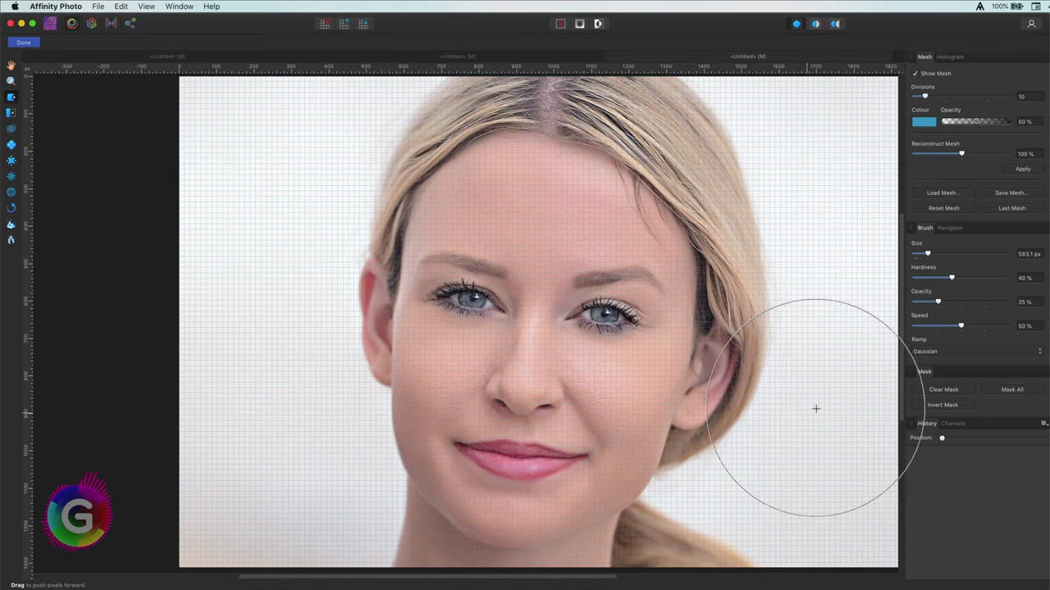
# Enlarge both of the woman's eyes with the Pinch tool, using a brush size of 258.7 px
pyautogui.click(12, 145)
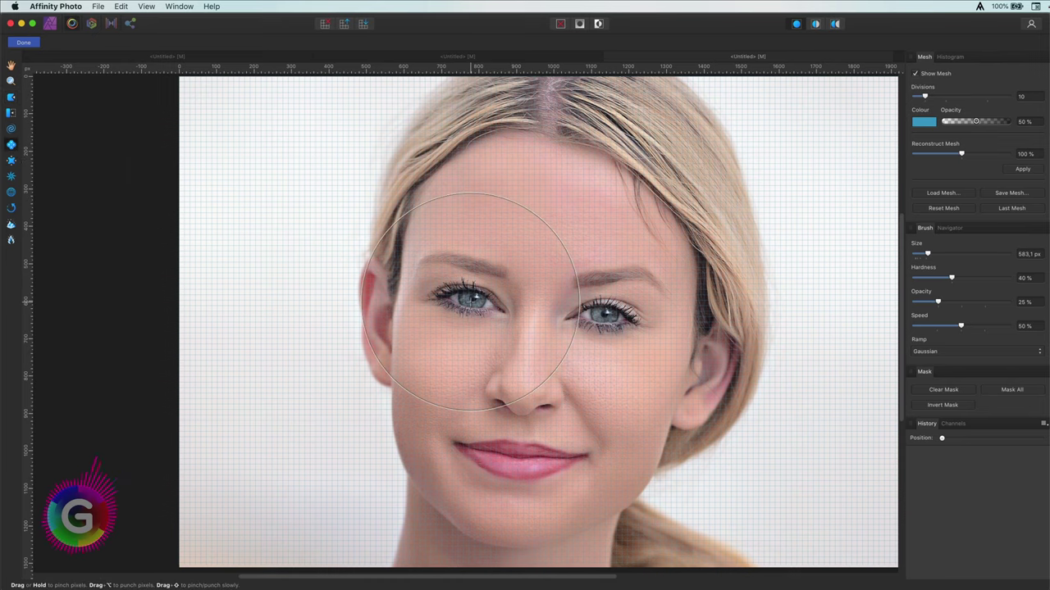
pyautogui.click(469, 301)
pyautogui.click(604, 319)
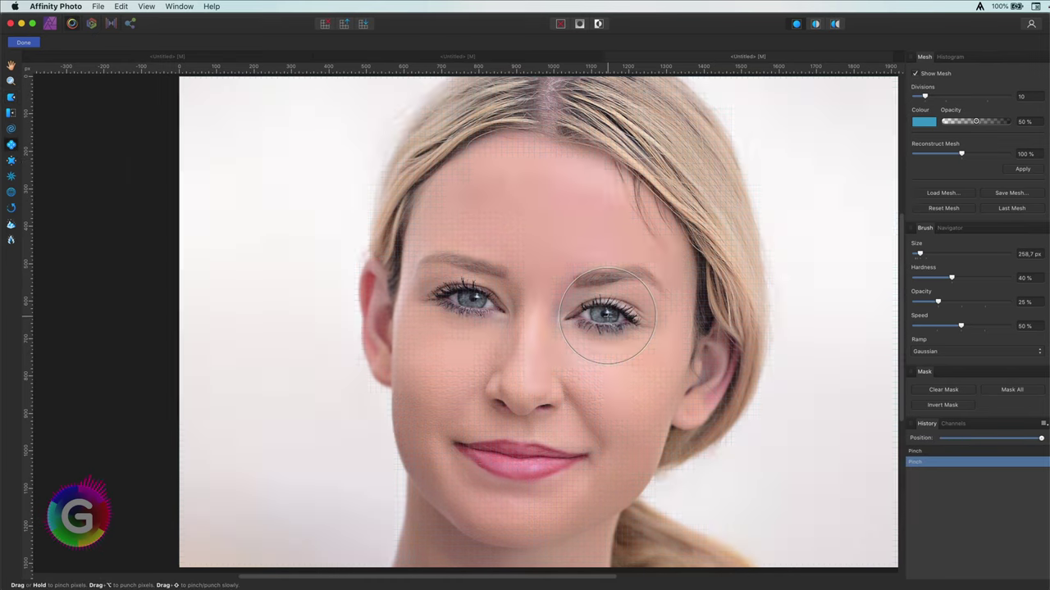
# Plump the lips with Pinch dabs at their middle and on both sides
pyautogui.click(516, 458)
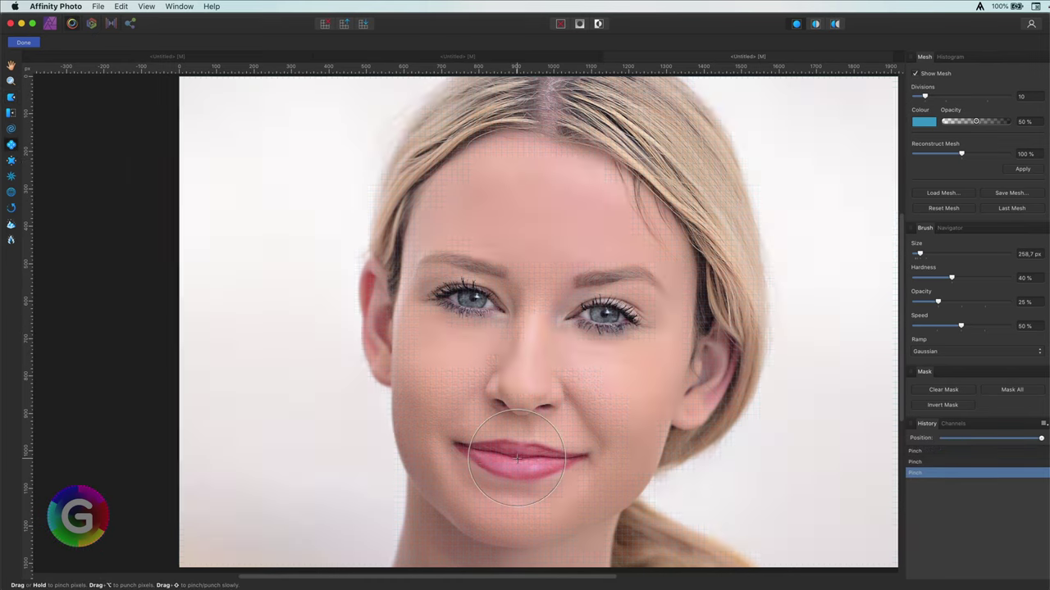
pyautogui.click(520, 458)
pyautogui.click(491, 457)
pyautogui.click(557, 457)
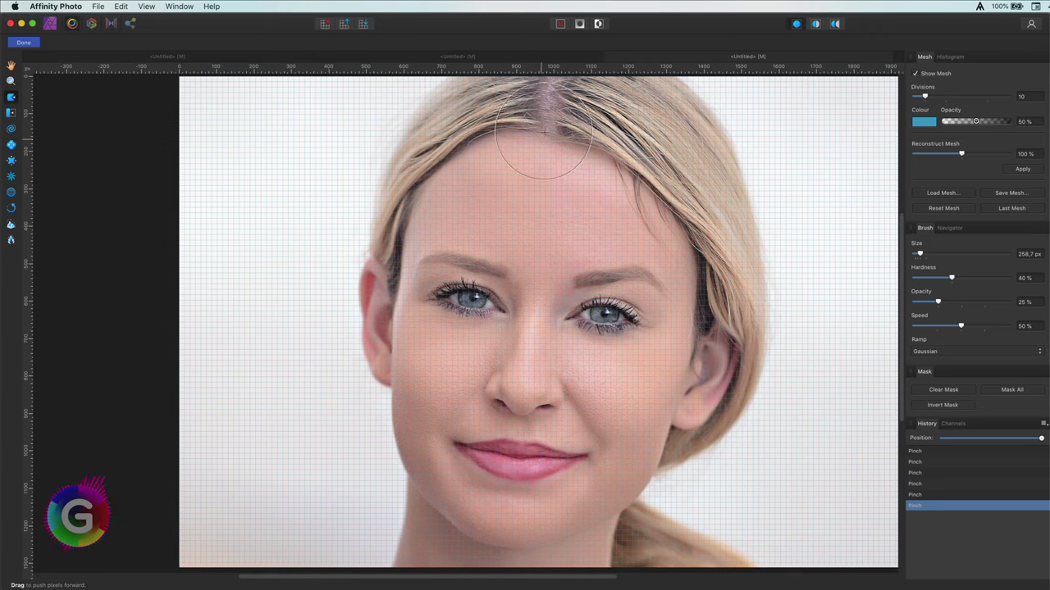
# Try pushing the hairline forward onto the forehead, and step back in the history to the last pinch
pyautogui.moveTo(544, 131)
pyautogui.mouseDown()
pyautogui.moveTo(547, 168)
pyautogui.moveTo(518, 120)
pyautogui.moveTo(478, 128)
pyautogui.moveTo(473, 148)
pyautogui.mouseUp()
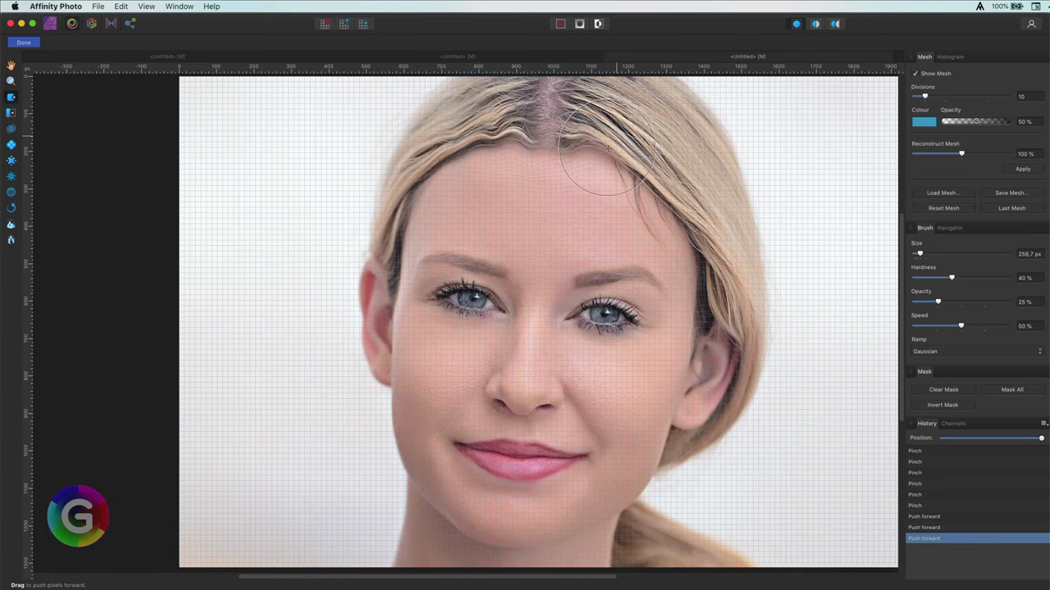
pyautogui.moveTo(607, 148)
pyautogui.mouseDown()
pyautogui.moveTo(597, 168)
pyautogui.moveTo(600, 139)
pyautogui.mouseUp()
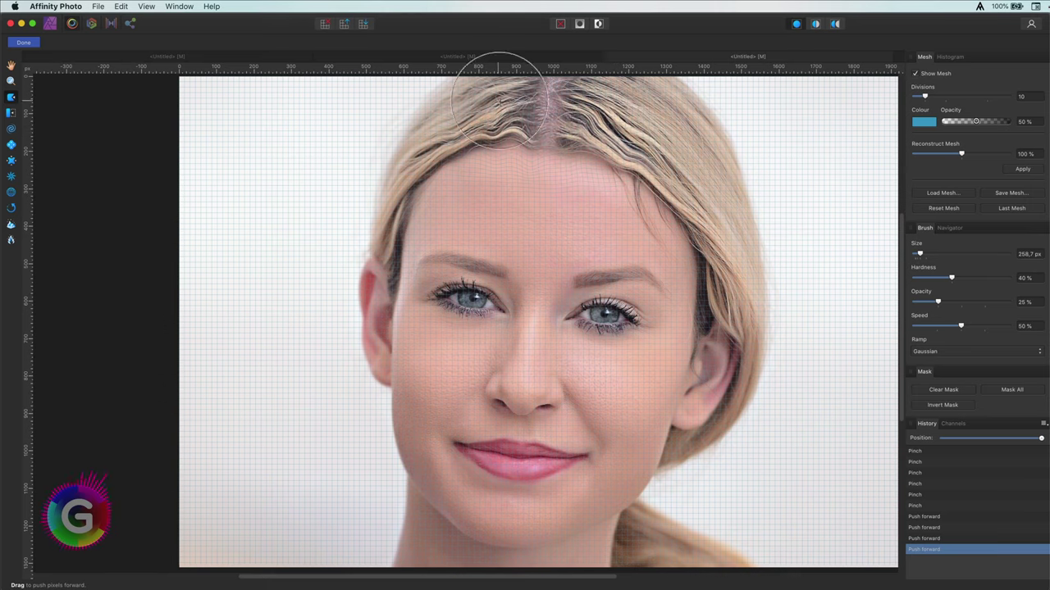
pyautogui.click(939, 506)
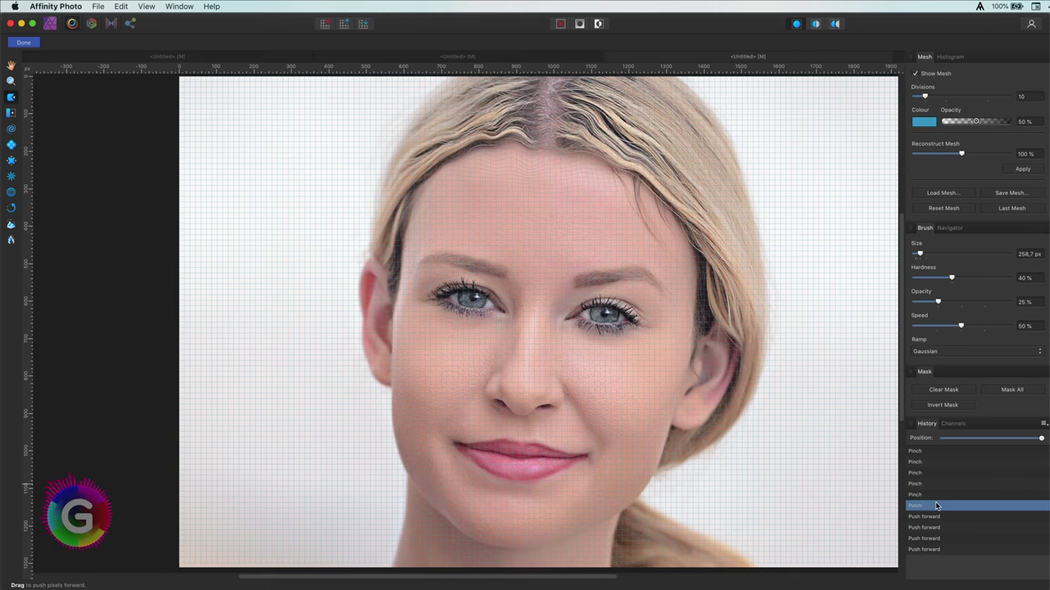
# Freeze the face from the eyebrows down with a 910.2 px brush, and thaw the mask along the eyebrows and hairline with a smaller brush
pyautogui.click(11, 226)
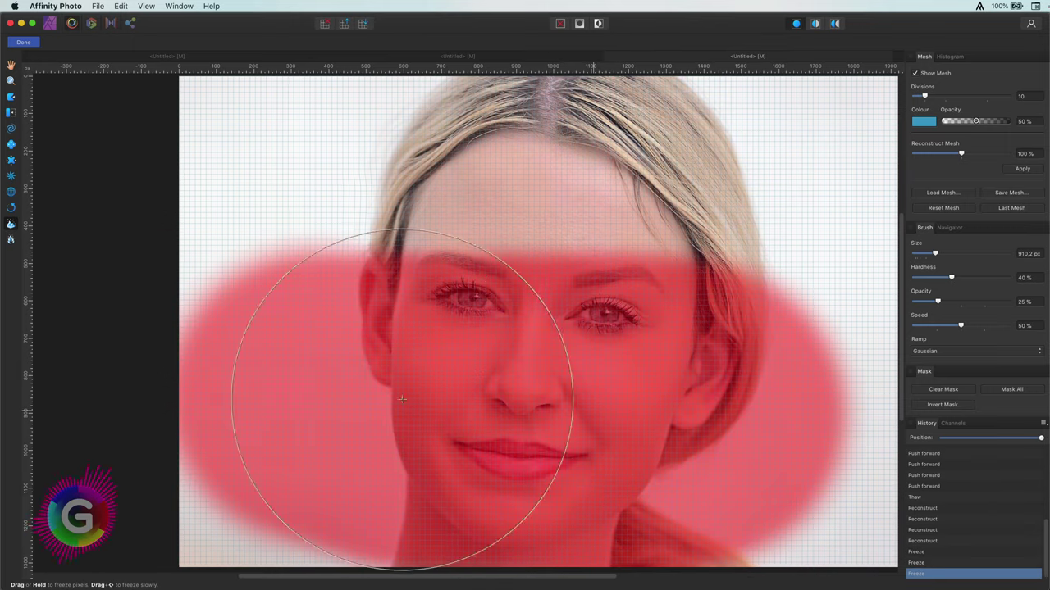
pyautogui.click(11, 240)
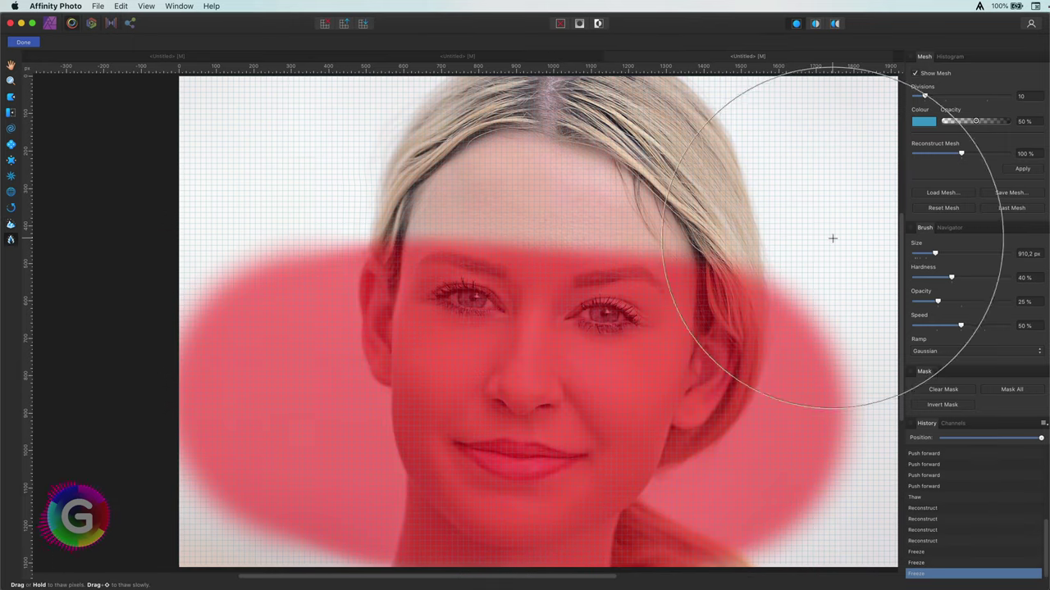
pyautogui.press('[')
pyautogui.press('[')
pyautogui.press('[')
pyautogui.press('[')
pyautogui.press('[')
pyautogui.press('[')
pyautogui.press('[')
pyautogui.press('[')
pyautogui.moveTo(644, 211); pyautogui.dragTo(702, 259)
pyautogui.moveTo(550, 211); pyautogui.dragTo(581, 227)
pyautogui.moveTo(387, 203)
pyautogui.mouseDown()
pyautogui.moveTo(583, 216)
pyautogui.moveTo(483, 122)
pyautogui.mouseUp()
# Push the hairline down onto the forehead and the upper hair outline inward with Push Forward, using a 980.8 px brush
pyautogui.press(']')
pyautogui.press(']')
pyautogui.press(']')
pyautogui.press(']')
pyautogui.press(']')
pyautogui.press(']')
pyautogui.press(']')
pyautogui.press(']')
pyautogui.press('p')
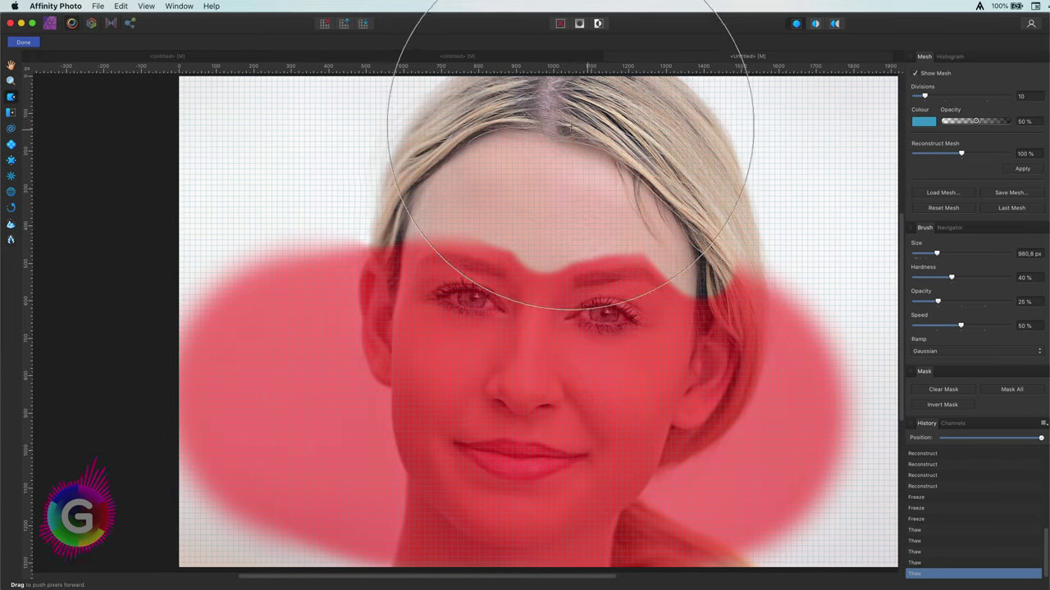
pyautogui.moveTo(571, 126); pyautogui.dragTo(547, 150)
pyautogui.moveTo(473, 156); pyautogui.dragTo(515, 151)
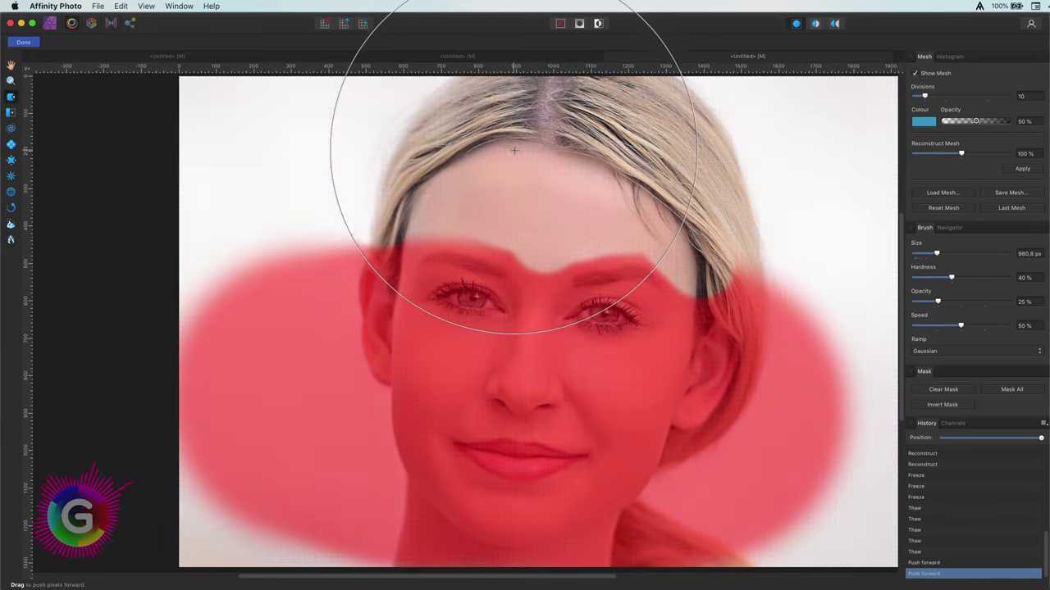
pyautogui.moveTo(652, 231); pyautogui.dragTo(644, 235)
pyautogui.moveTo(741, 164); pyautogui.dragTo(721, 105)
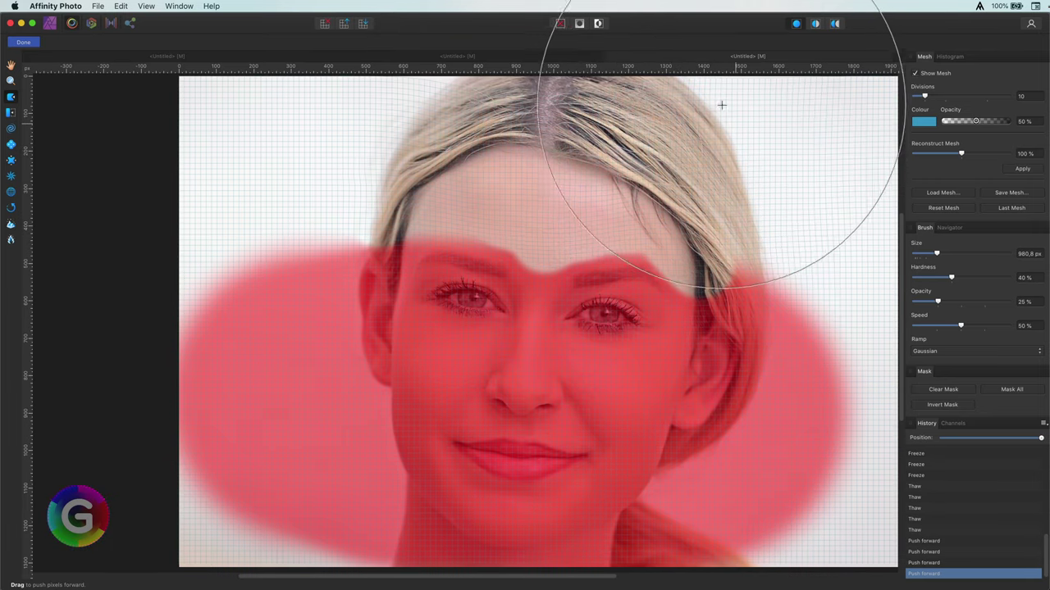
pyautogui.moveTo(783, 190)
pyautogui.mouseDown()
pyautogui.moveTo(726, 142)
pyautogui.moveTo(688, 148)
pyautogui.mouseUp()
pyautogui.moveTo(738, 164); pyautogui.dragTo(697, 151)
pyautogui.moveTo(360, 122); pyautogui.dragTo(466, 141)
pyautogui.moveTo(726, 144); pyautogui.dragTo(506, 143)
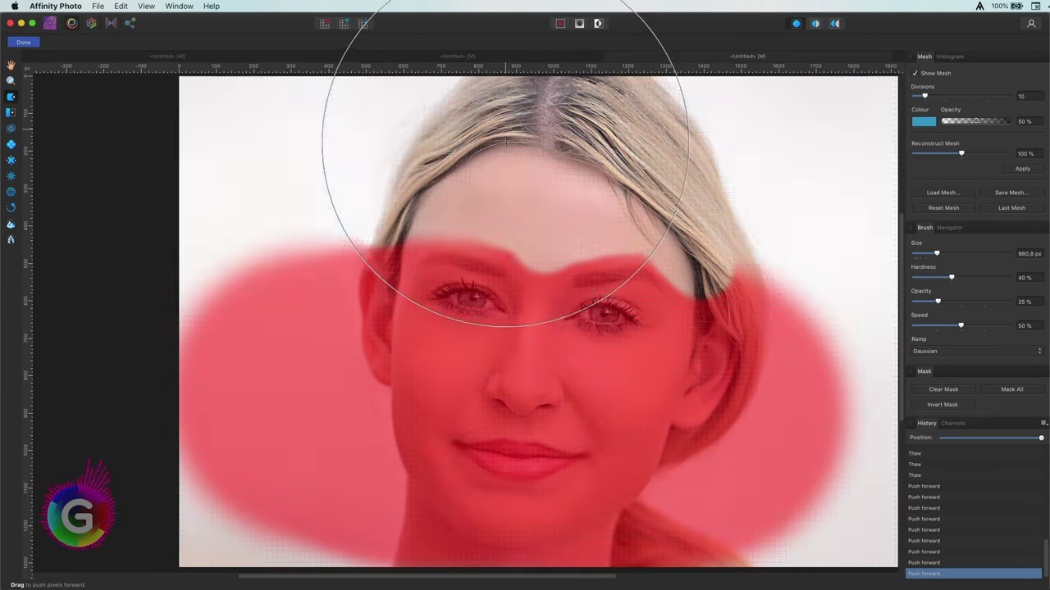
# Apply the hairline changes, and toggle the Liquify filter's visibility to compare before and after
pyautogui.click(30, 42)
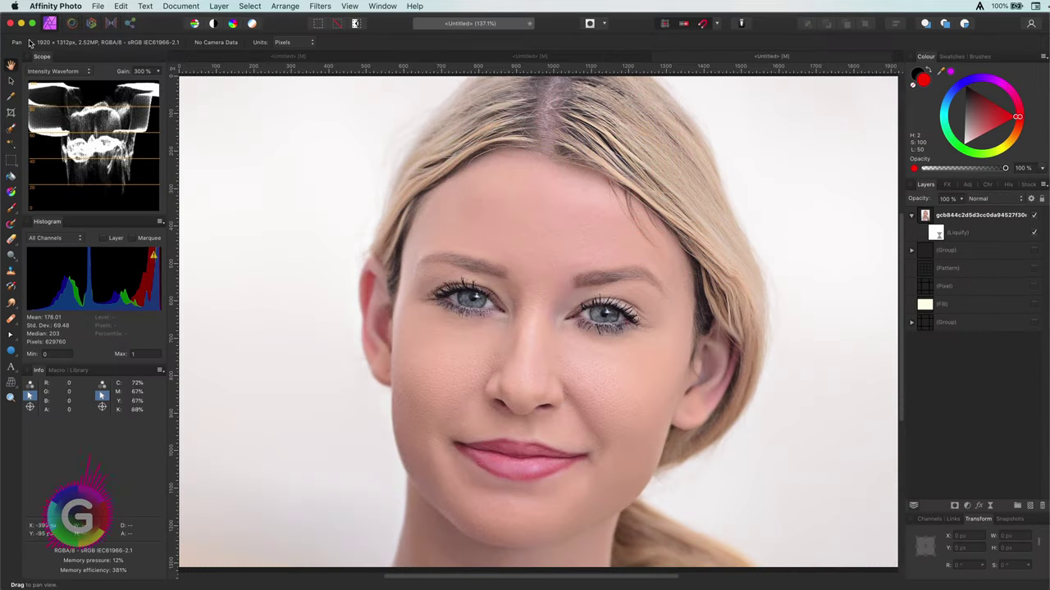
pyautogui.click(1033, 233)
pyautogui.click(1033, 234)
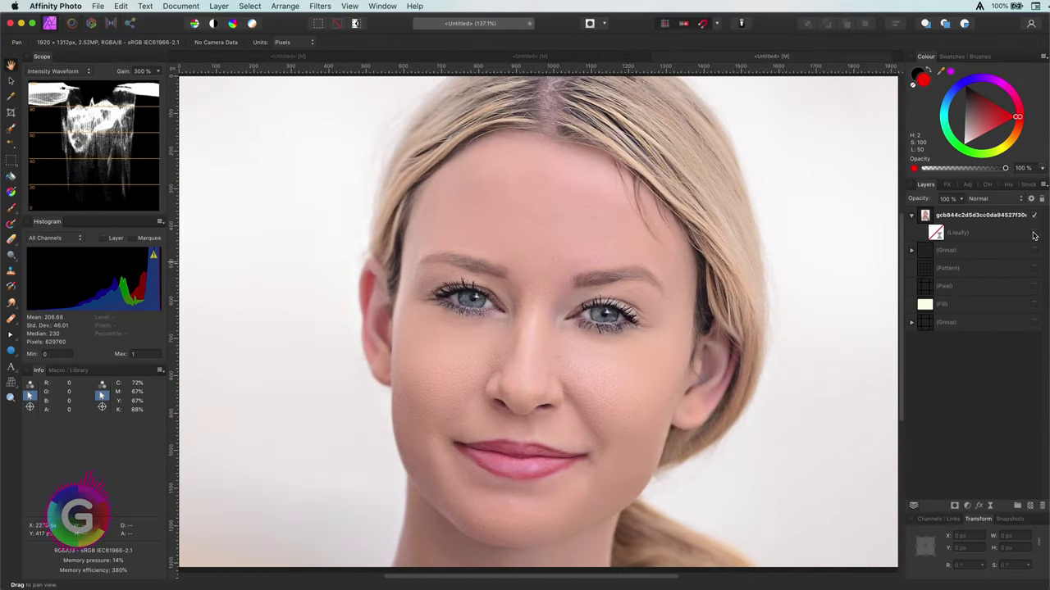
pyautogui.click(1033, 233)
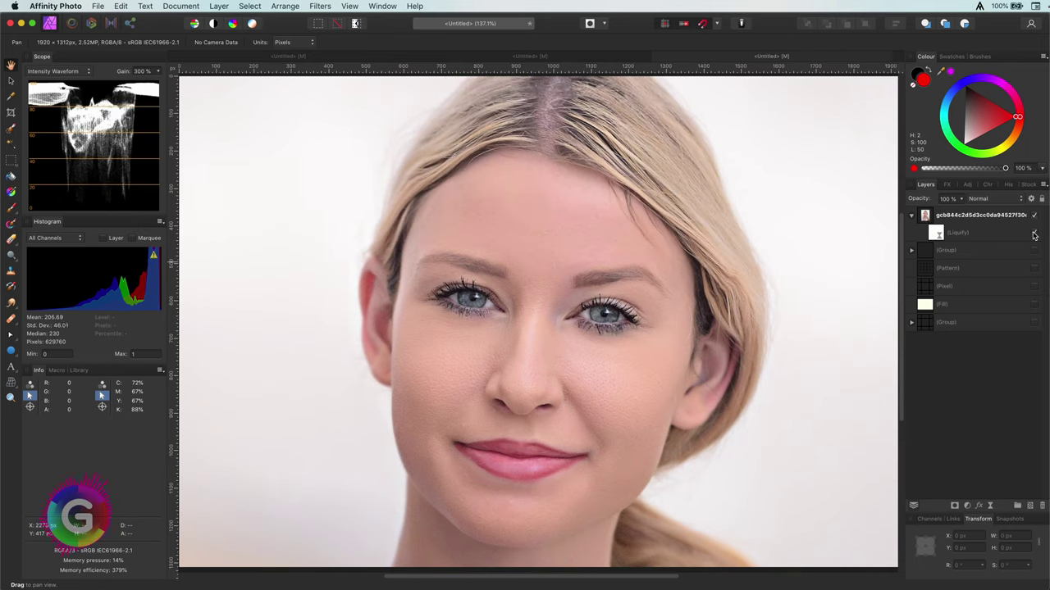
pyautogui.click(1034, 234)
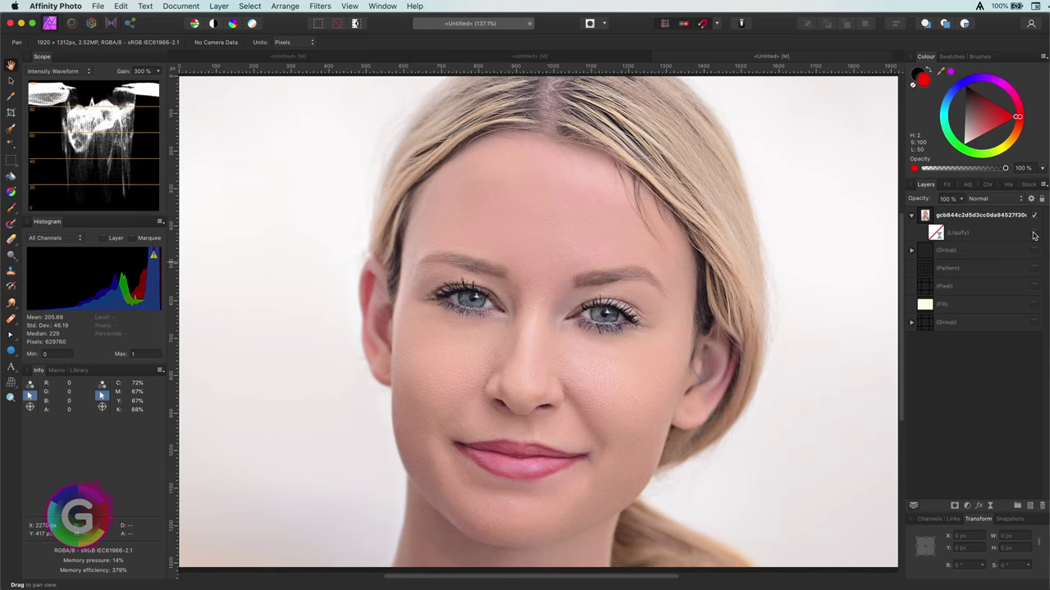
# Reopen the Liquify filter, freeze a vertical band through the face with a 602.3 px brush, and thaw its right edge at 435.2 px
pyautogui.doubleClick(945, 237)
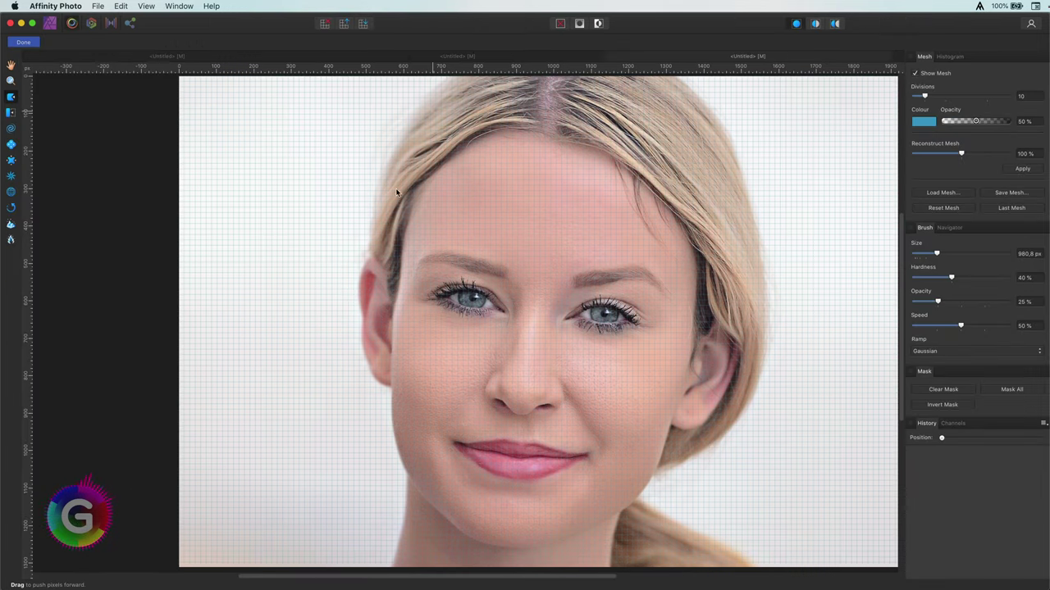
pyautogui.press('[')
pyautogui.press('[')
pyautogui.press('[')
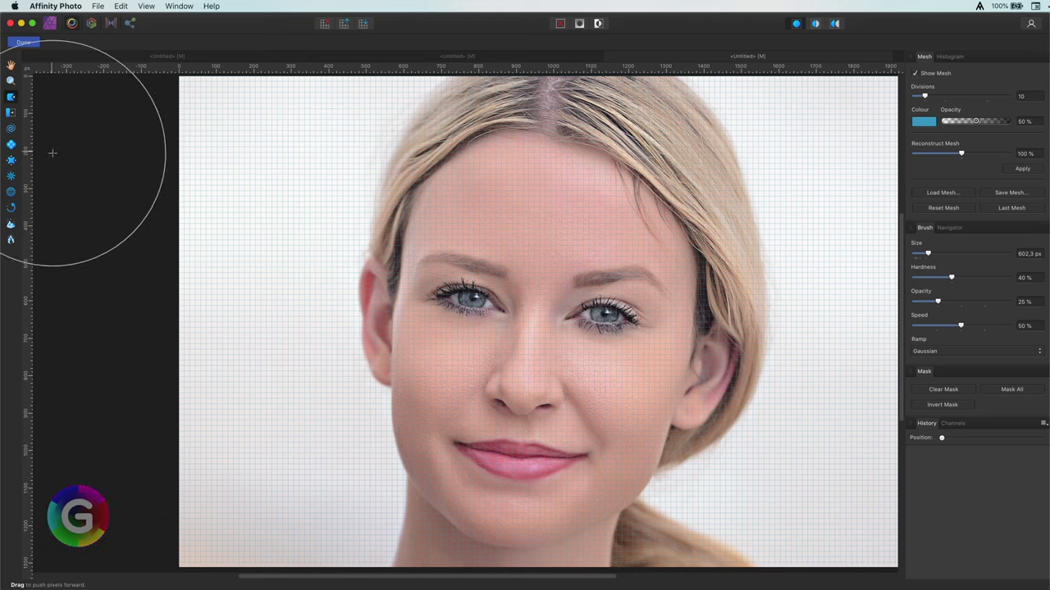
pyautogui.moveTo(561, 149)
pyautogui.mouseDown()
pyautogui.moveTo(562, 123)
pyautogui.moveTo(542, 565)
pyautogui.mouseUp()
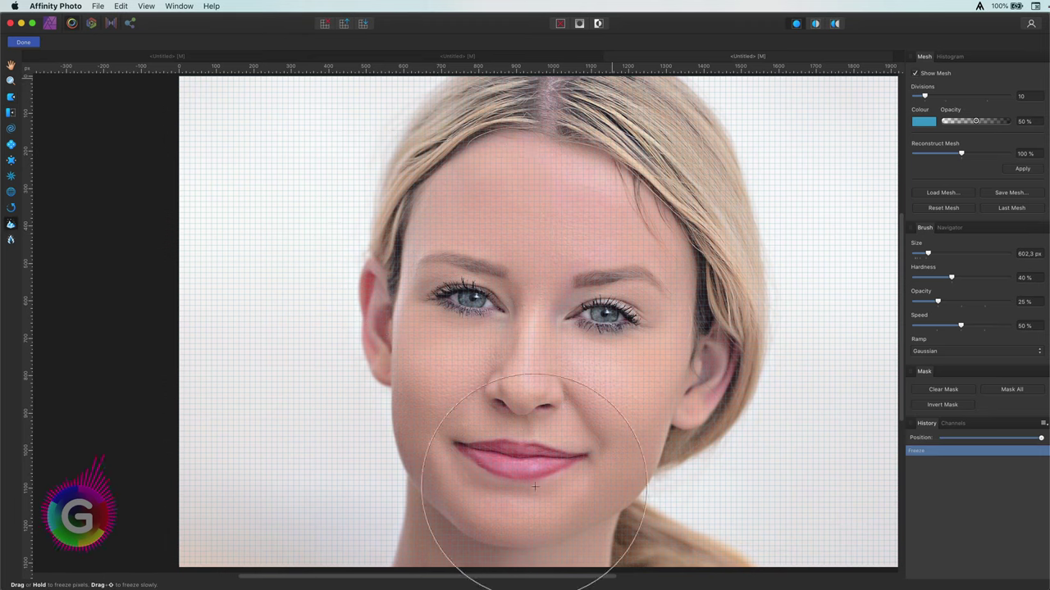
pyautogui.click(12, 241)
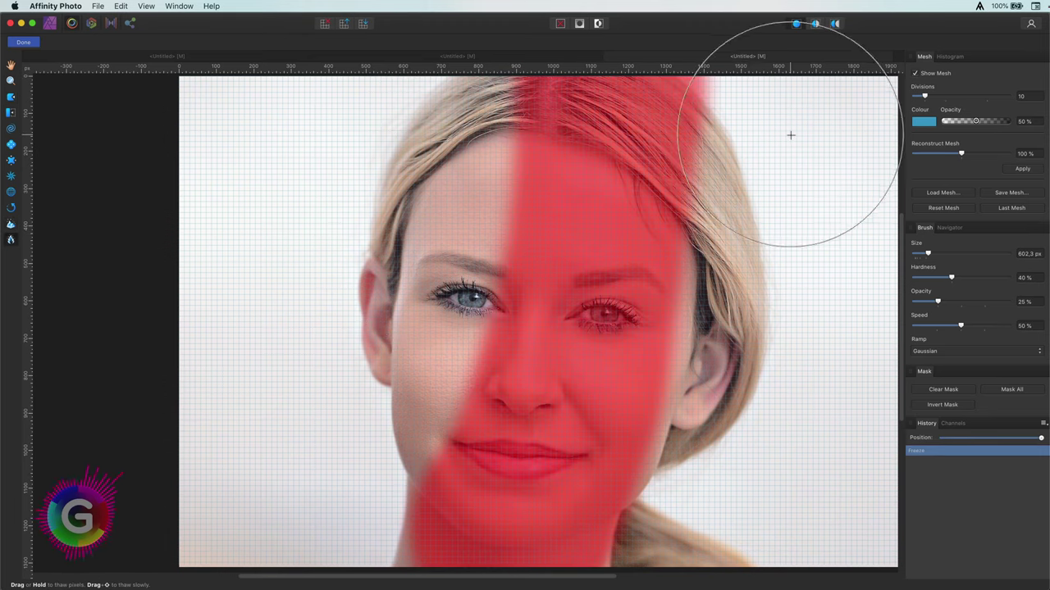
pyautogui.press('[')
pyautogui.press('[')
pyautogui.click(796, 146)
# Push the cheek, ear and hair on the right of the portrait inward with Push Forward, using a much larger brush
pyautogui.press('w')
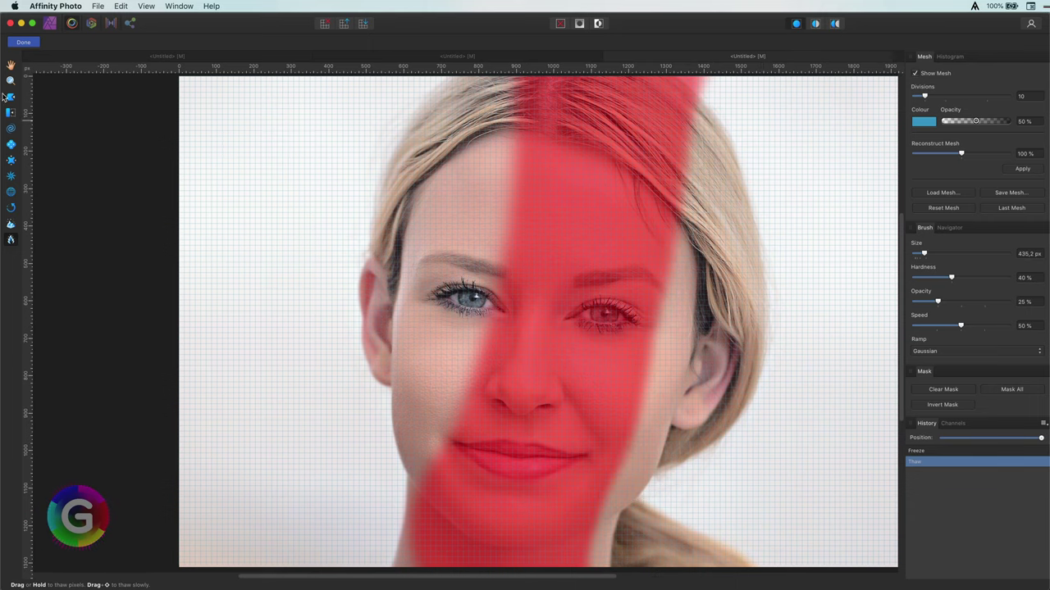
pyautogui.press(']')
pyautogui.press(']')
pyautogui.press(']')
pyautogui.press(']')
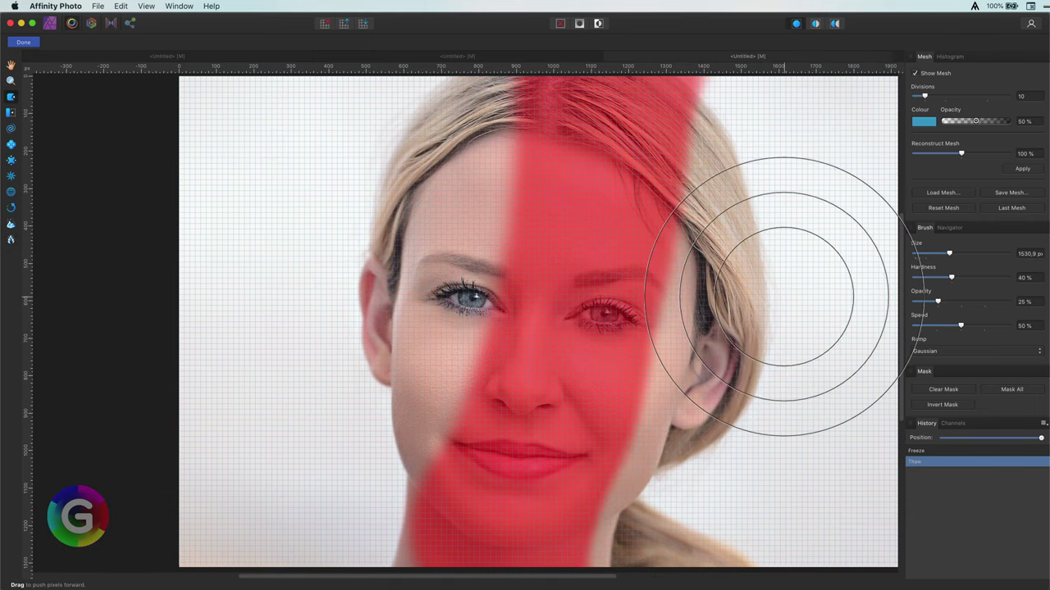
pyautogui.moveTo(784, 296)
pyautogui.mouseDown()
pyautogui.moveTo(808, 274)
pyautogui.moveTo(837, 317)
pyautogui.mouseUp()
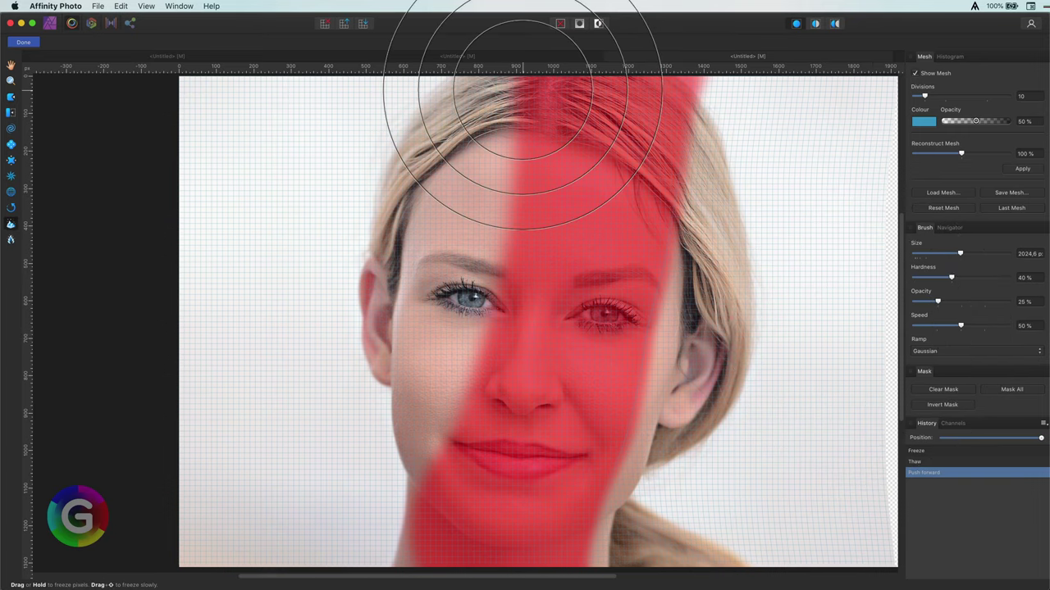
# Extend the frozen band over the eye on the left with a smaller Freeze brush, and thaw the left edge of the neck
pyautogui.press('f')
pyautogui.press('[')
pyautogui.moveTo(523, 90); pyautogui.dragTo(492, 505)
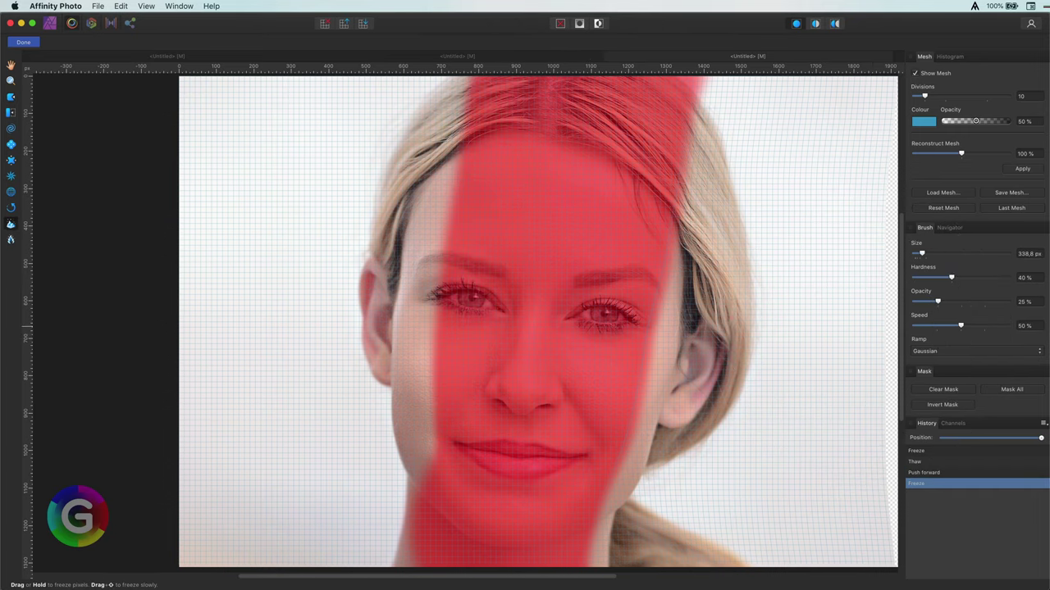
pyautogui.moveTo(358, 460); pyautogui.dragTo(374, 562)
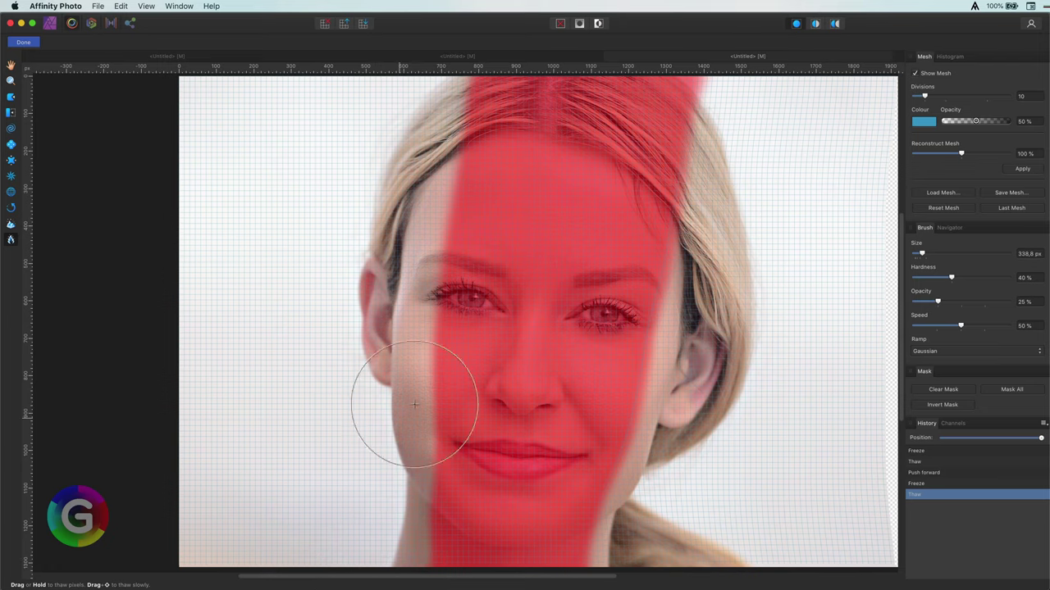
# Push the cheek and ear on the left of the portrait slightly inward with Push Forward, using a 2397.3 px brush
pyautogui.press(']')
pyautogui.press(']')
pyautogui.press(']')
pyautogui.press(']')
pyautogui.press(']')
pyautogui.press(']')
pyautogui.press(']')
pyautogui.press(']')
pyautogui.press(']')
pyautogui.press(']')
pyautogui.press(']')
pyautogui.press(']')
pyautogui.press(']')
pyautogui.press(']')
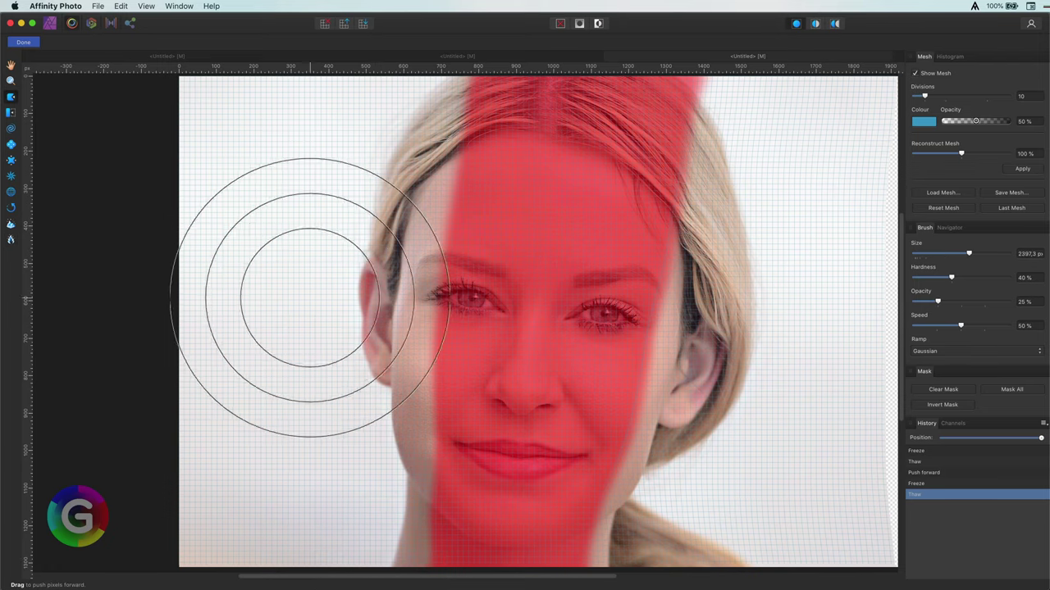
pyautogui.moveTo(345, 313); pyautogui.dragTo(367, 313)
# Push the jawline and neck on the left of the portrait inward, reducing the brush to 341 px
pyautogui.press('[')
pyautogui.press('[')
pyautogui.press('[')
pyautogui.press('[')
pyautogui.press('[')
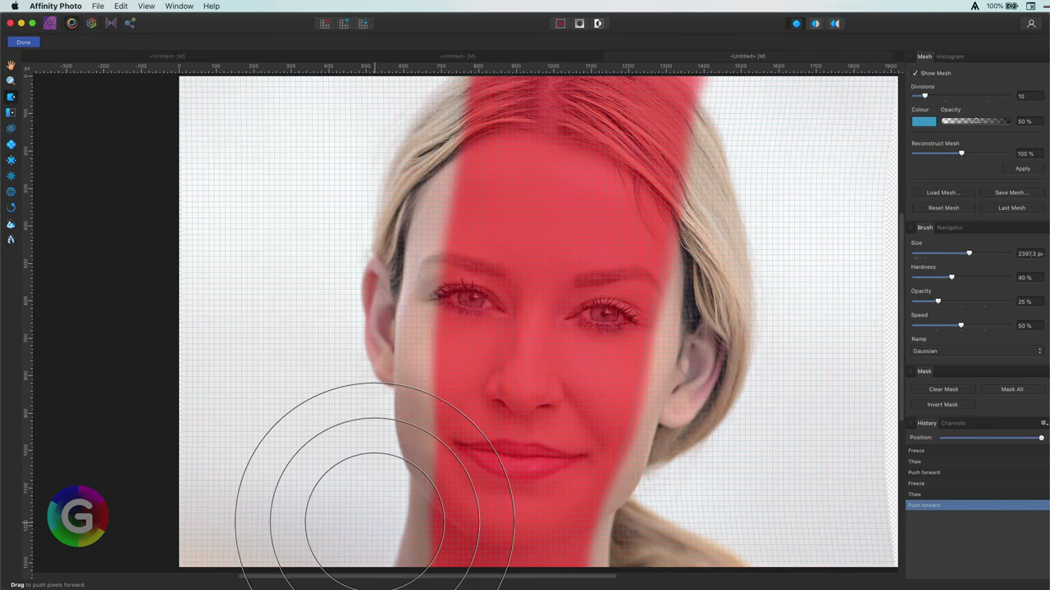
pyautogui.moveTo(349, 507)
pyautogui.mouseDown()
pyautogui.moveTo(374, 528)
pyautogui.moveTo(346, 544)
pyautogui.moveTo(379, 557)
pyautogui.mouseUp()
pyautogui.moveTo(372, 493)
pyautogui.mouseDown()
pyautogui.moveTo(375, 548)
pyautogui.moveTo(384, 555)
pyautogui.moveTo(366, 541)
pyautogui.moveTo(381, 551)
pyautogui.moveTo(370, 521)
pyautogui.moveTo(391, 524)
pyautogui.moveTo(373, 556)
pyautogui.moveTo(393, 584)
pyautogui.mouseUp()
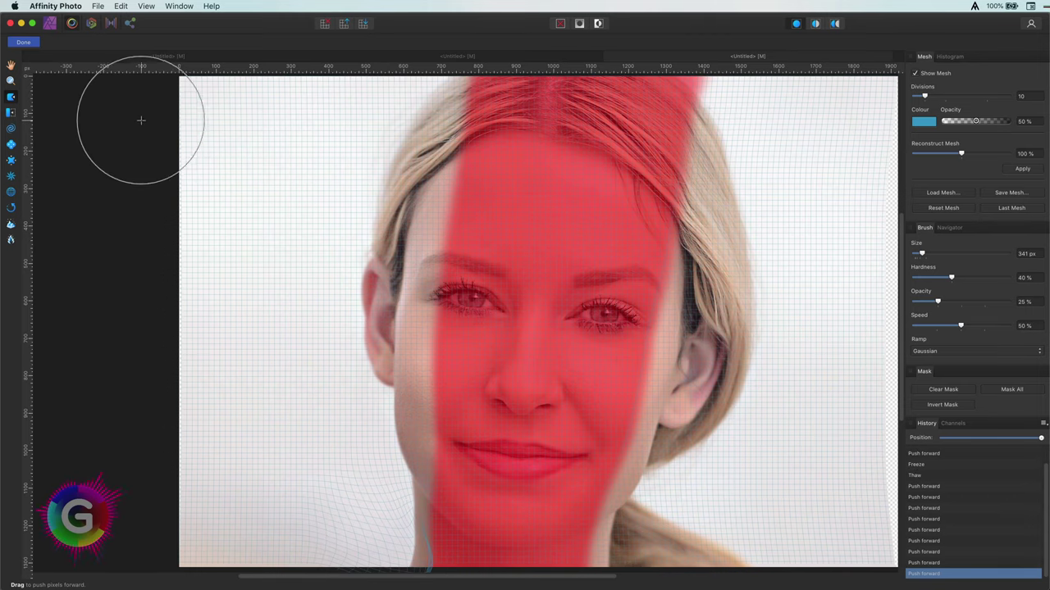
# Apply the face-slimming changes, and toggle the Liquify filter's visibility to compare before and after
pyautogui.click(23, 43)
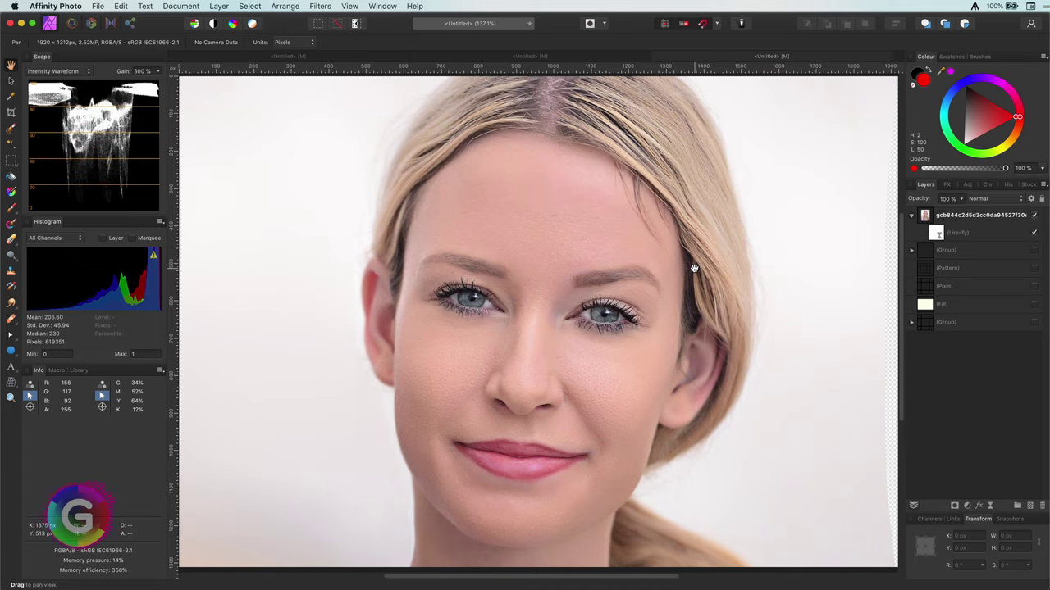
pyautogui.click(1036, 235)
pyautogui.click(1036, 234)
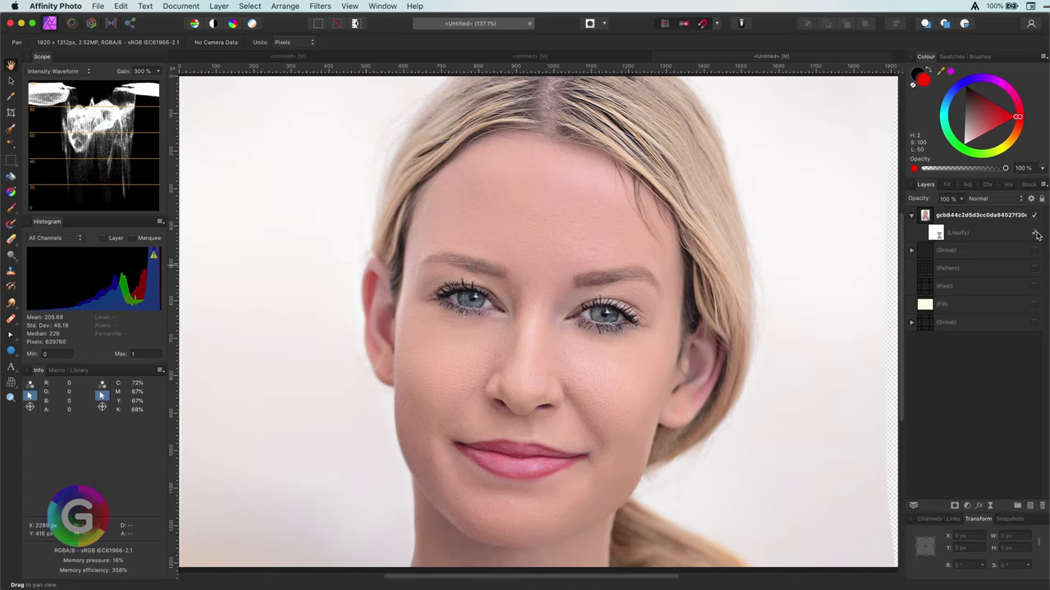
pyautogui.click(1036, 235)
pyautogui.click(1036, 235)
# Reopen the Liquify filter and thaw the upper hair on the right of the portrait with a 341 px brush
pyautogui.doubleClick(937, 233)
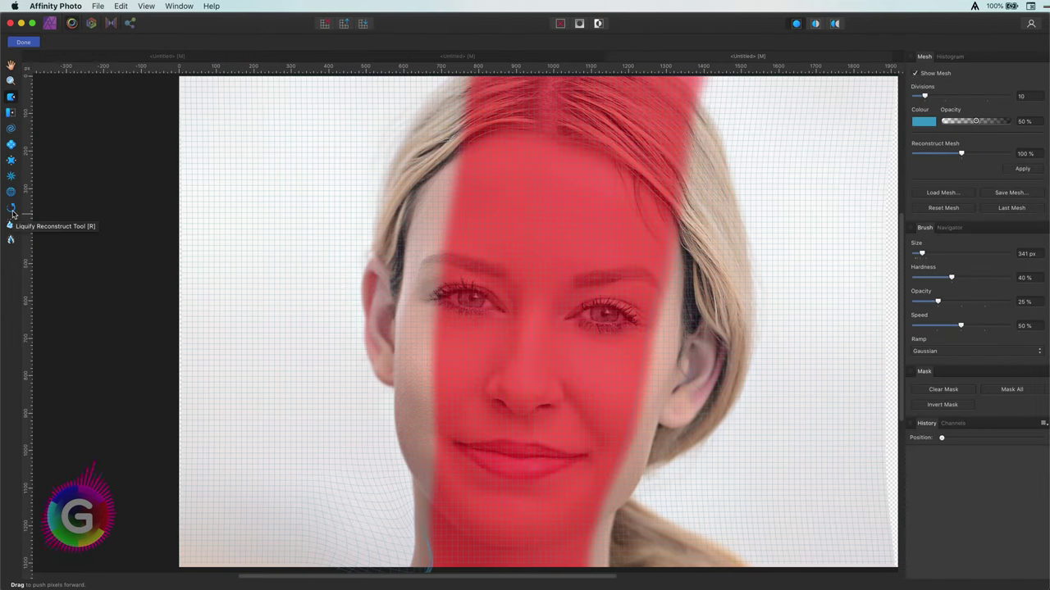
pyautogui.click(11, 239)
pyautogui.moveTo(703, 164); pyautogui.dragTo(698, 112)
pyautogui.scroll(3, 667, 168)
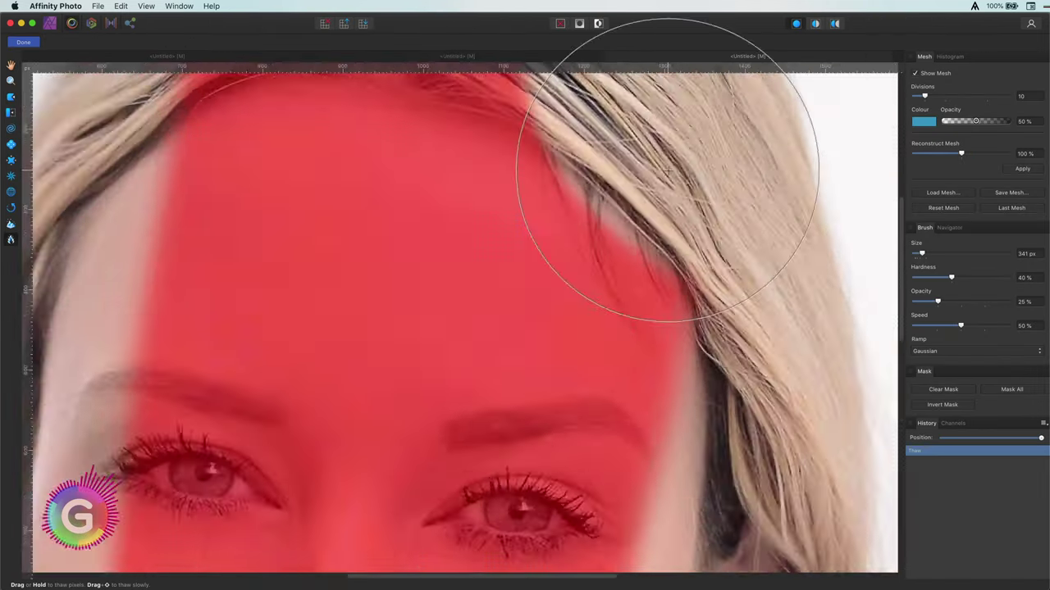
pyautogui.scroll(-5, 667, 168)
# Push the thawed hair on the right upward with short Push Forward strokes, using a 155.3 px brush
pyautogui.moveTo(690, 149); pyautogui.dragTo(699, 133)
pyautogui.press(']')
pyautogui.press(']')
pyautogui.press(']')
pyautogui.press(']')
pyautogui.press(']')
pyautogui.press(']')
pyautogui.moveTo(710, 174); pyautogui.dragTo(714, 148)
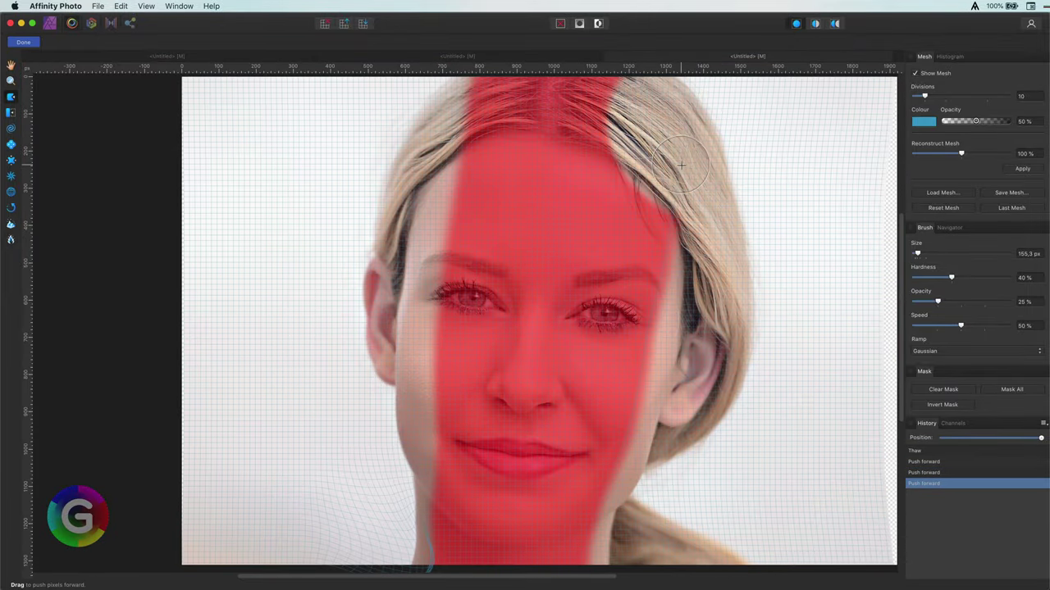
pyautogui.moveTo(678, 184); pyautogui.dragTo(683, 138)
pyautogui.moveTo(693, 225); pyautogui.dragTo(688, 200)
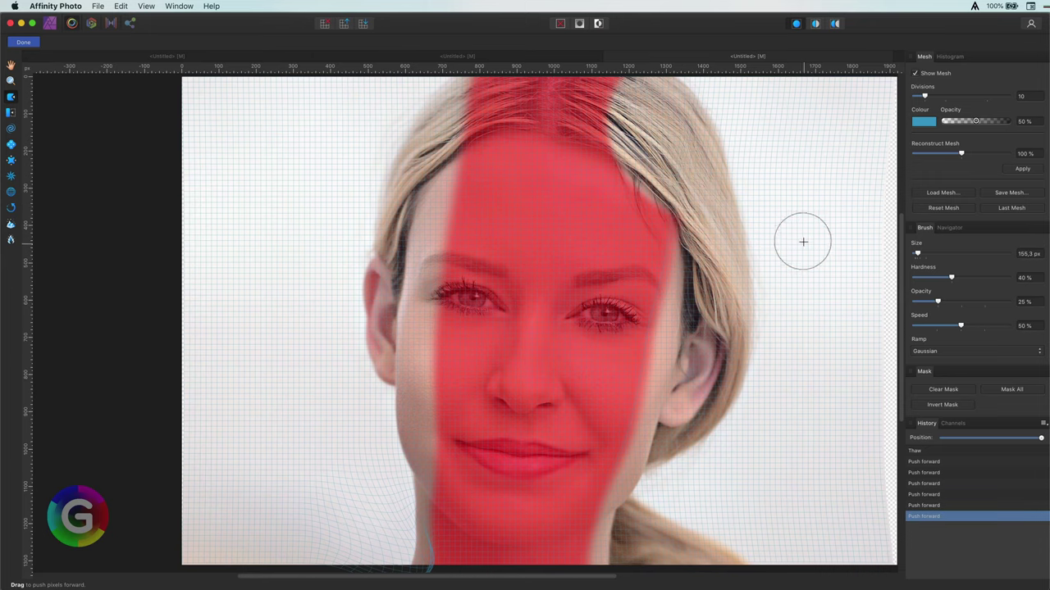
# Clear the mask, freeze a strip along the nose from forehead to lips at 155.3 px, and thaw its left edge
pyautogui.click(560, 25)
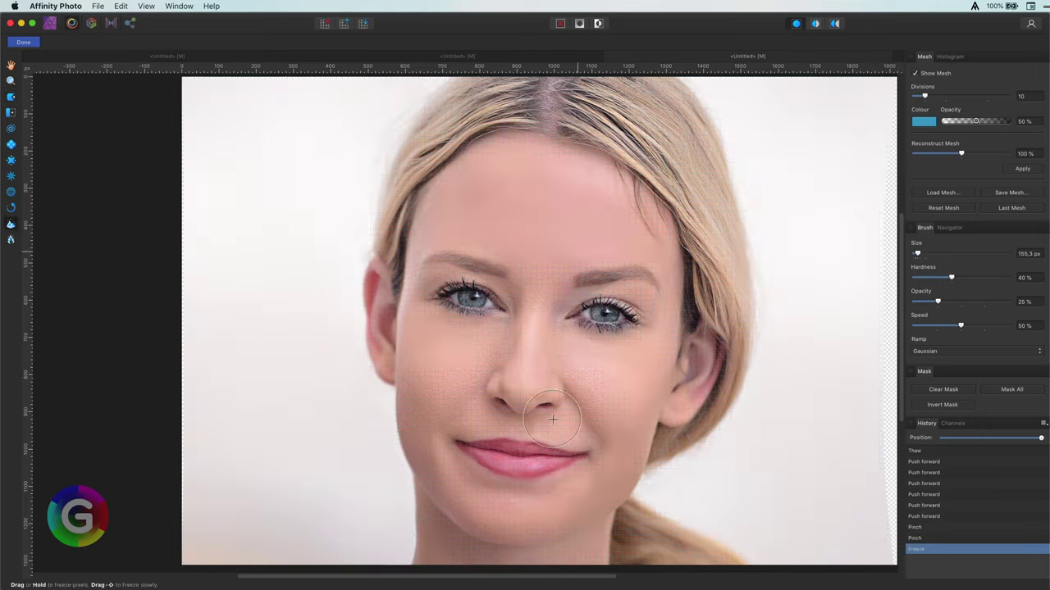
pyautogui.moveTo(569, 246); pyautogui.dragTo(524, 457)
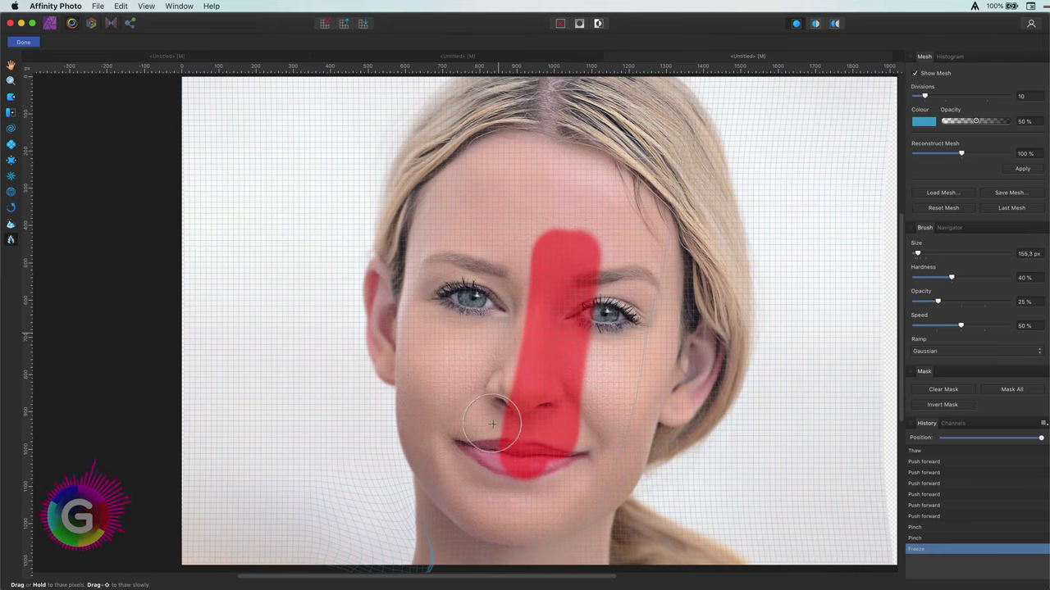
pyautogui.moveTo(487, 453); pyautogui.dragTo(497, 308)
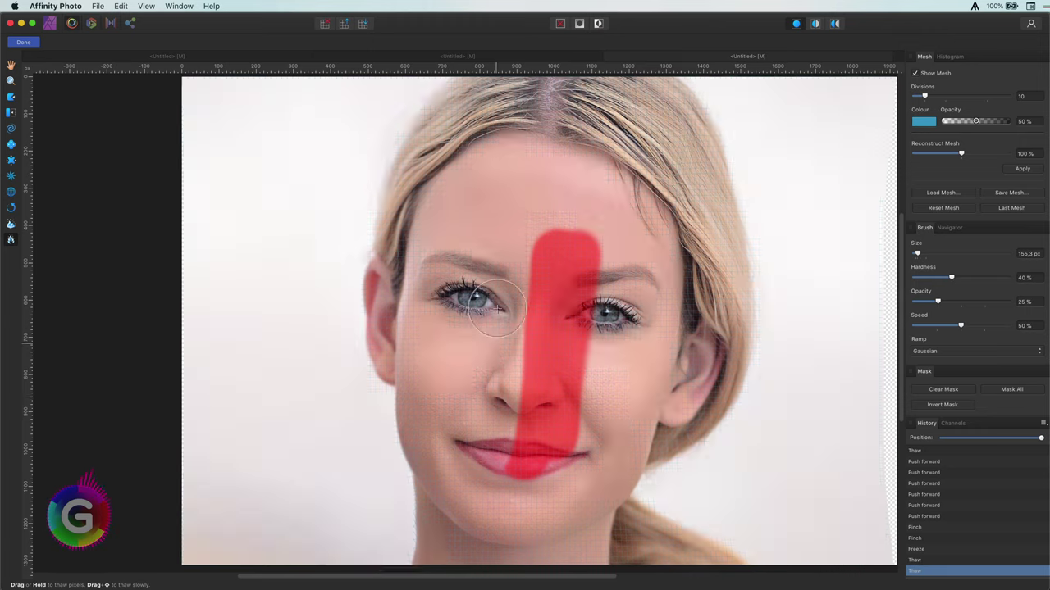
# Undo the first nose push, then narrow the left side of the nose with Push Forward strokes, using a brush of 236.2 to 271.6 px
pyautogui.click(474, 385)
pyautogui.press('super+z')
pyautogui.press(']')
pyautogui.press(']')
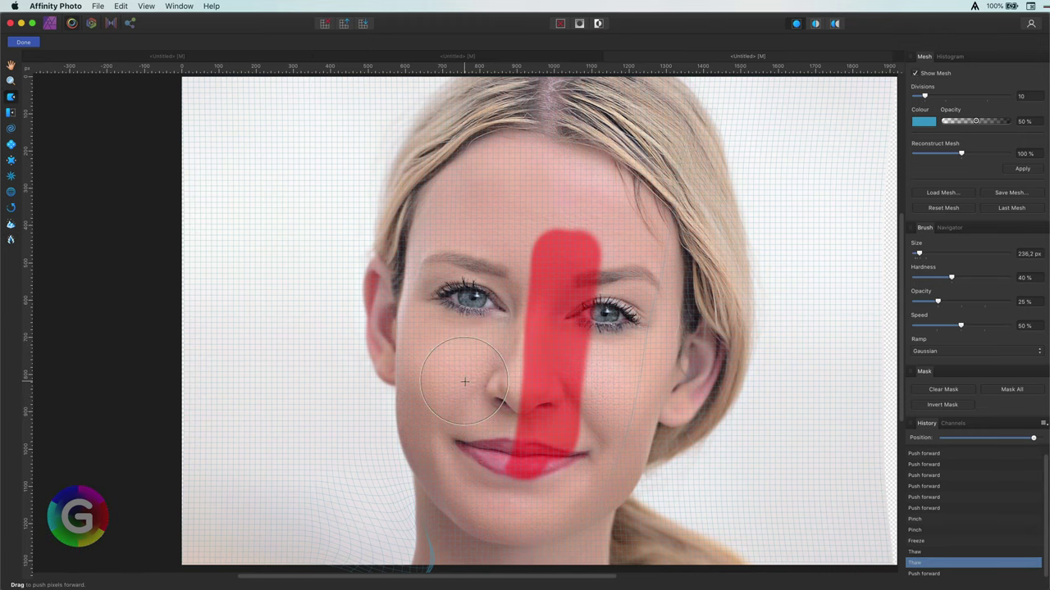
pyautogui.moveTo(464, 383); pyautogui.dragTo(496, 385)
pyautogui.moveTo(485, 368); pyautogui.dragTo(509, 365)
pyautogui.moveTo(486, 404)
pyautogui.mouseDown()
pyautogui.moveTo(506, 406)
pyautogui.moveTo(499, 354)
pyautogui.mouseUp()
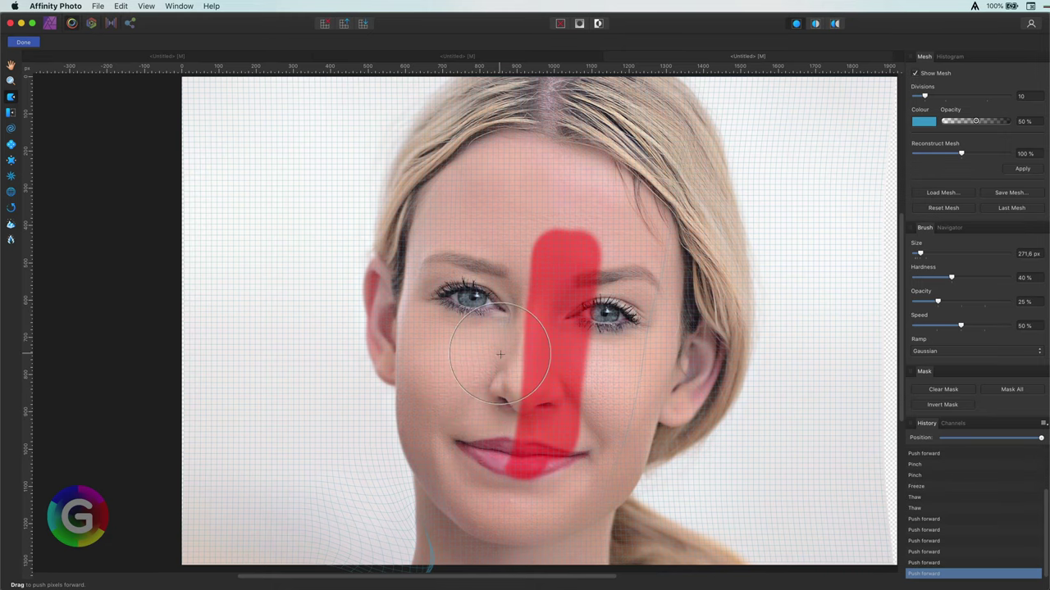
# Apply the nose changes, and toggle the Liquify filter's visibility to compare before and after
pyautogui.click(23, 42)
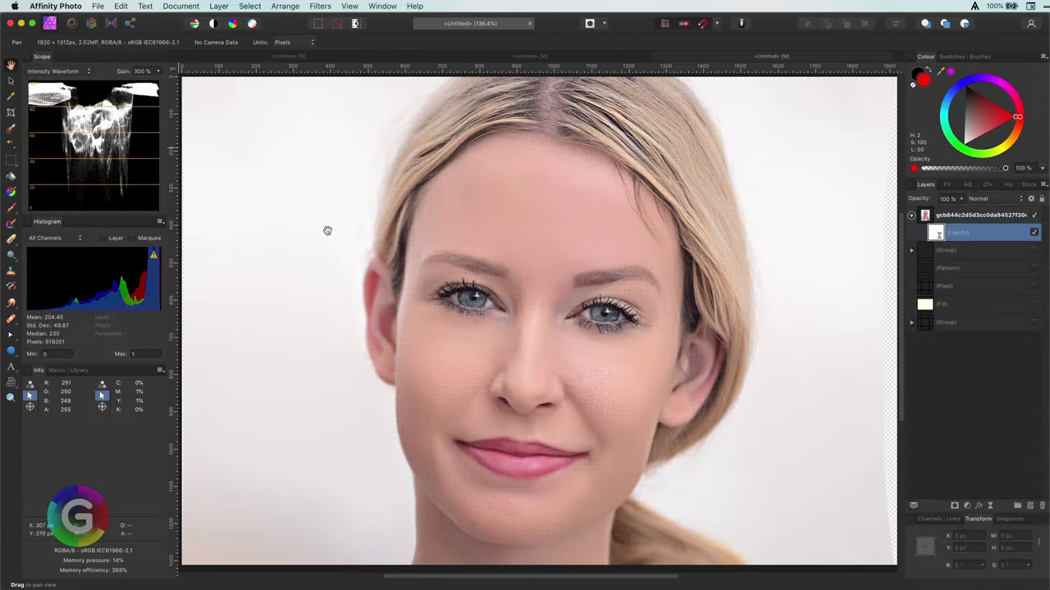
pyautogui.click(1034, 232)
pyautogui.click(1035, 234)
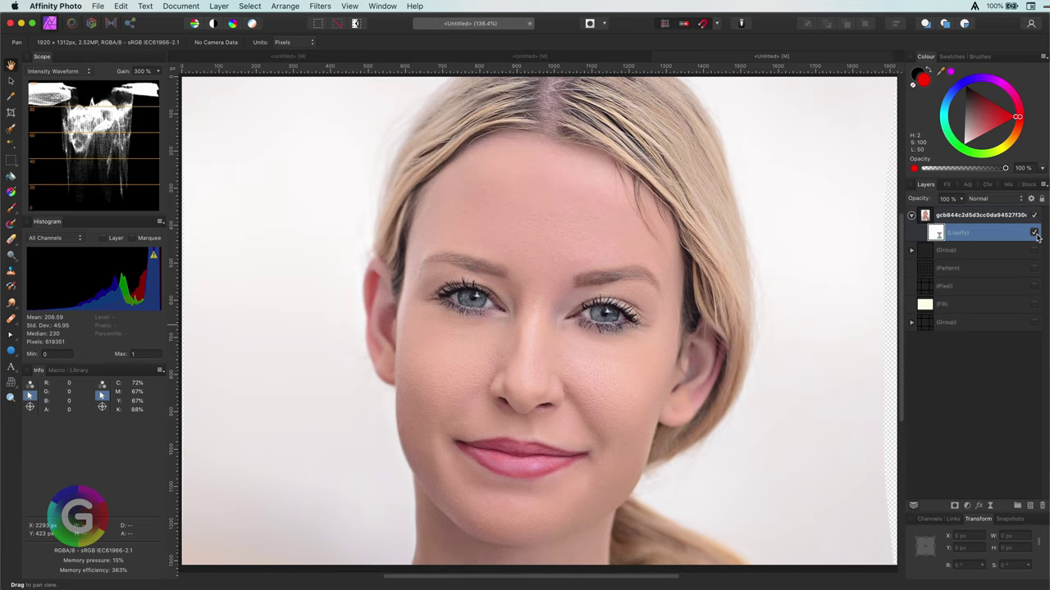
# Toggle the Liquify filter's visibility repeatedly to compare the blonde portrait before and after, focusing on the narrower nose and face
pyautogui.click(1034, 233)
pyautogui.click(1035, 234)
pyautogui.click(1034, 233)
pyautogui.click(1034, 233)
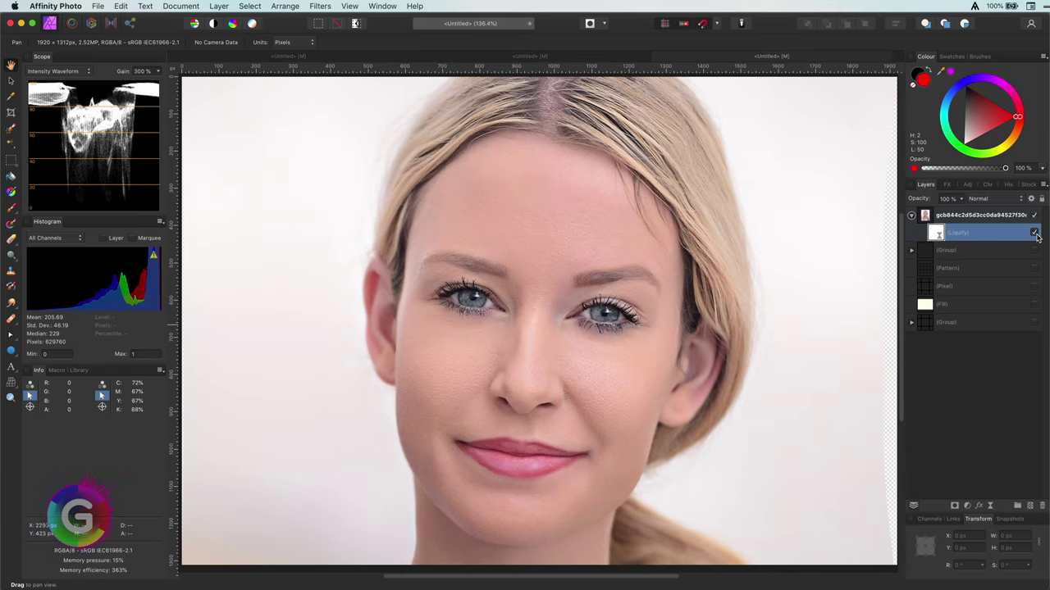
pyautogui.click(1034, 233)
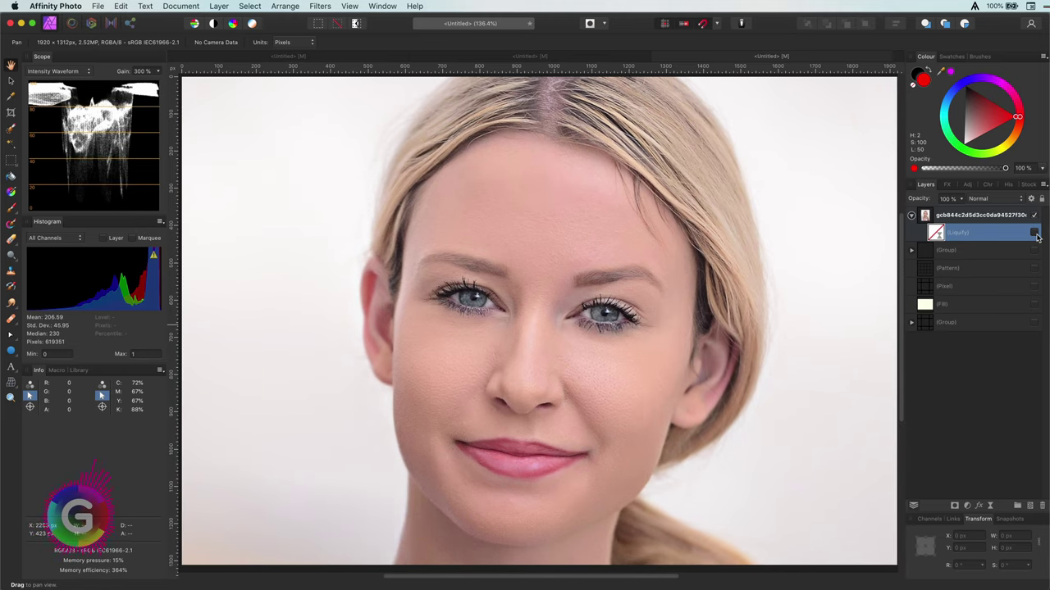
pyautogui.click(1034, 233)
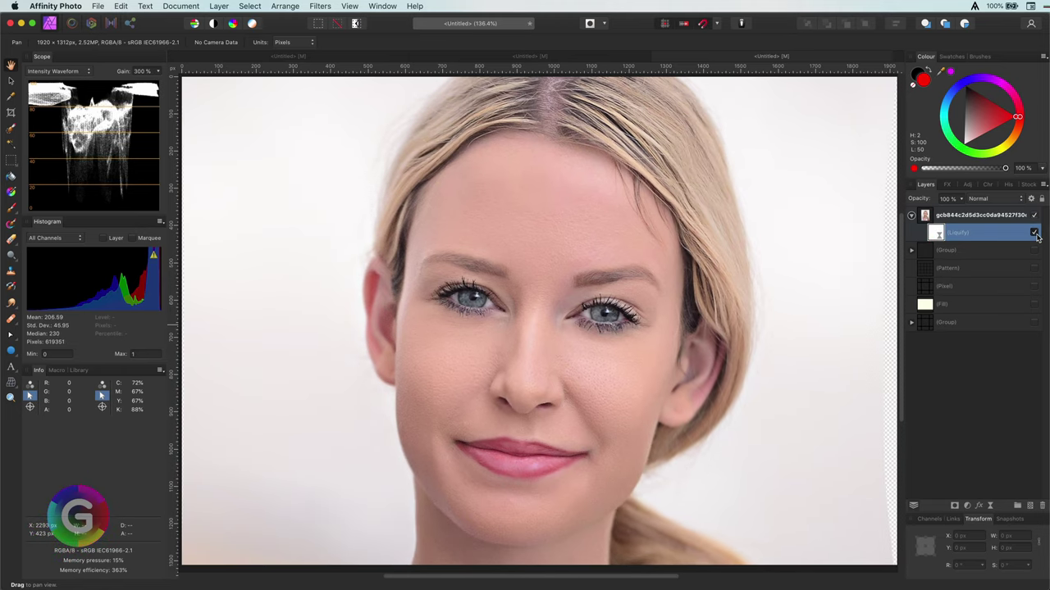
pyautogui.click(1034, 233)
pyautogui.click(1034, 233)
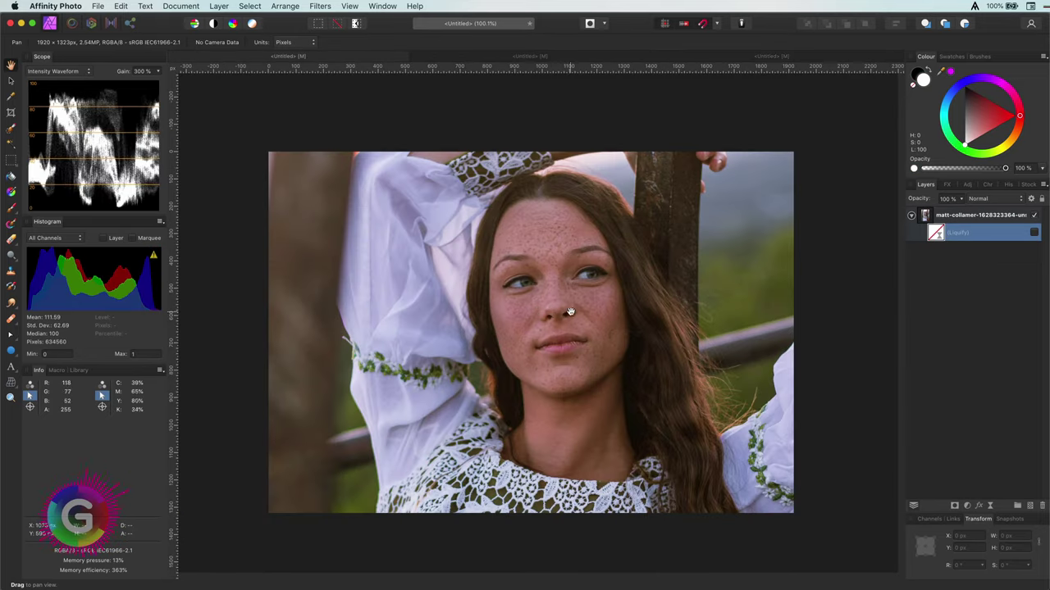
# Switch to the freckled woman's portrait and toggle its Liquify filter on and off to compare the face shape
pyautogui.click(1034, 234)
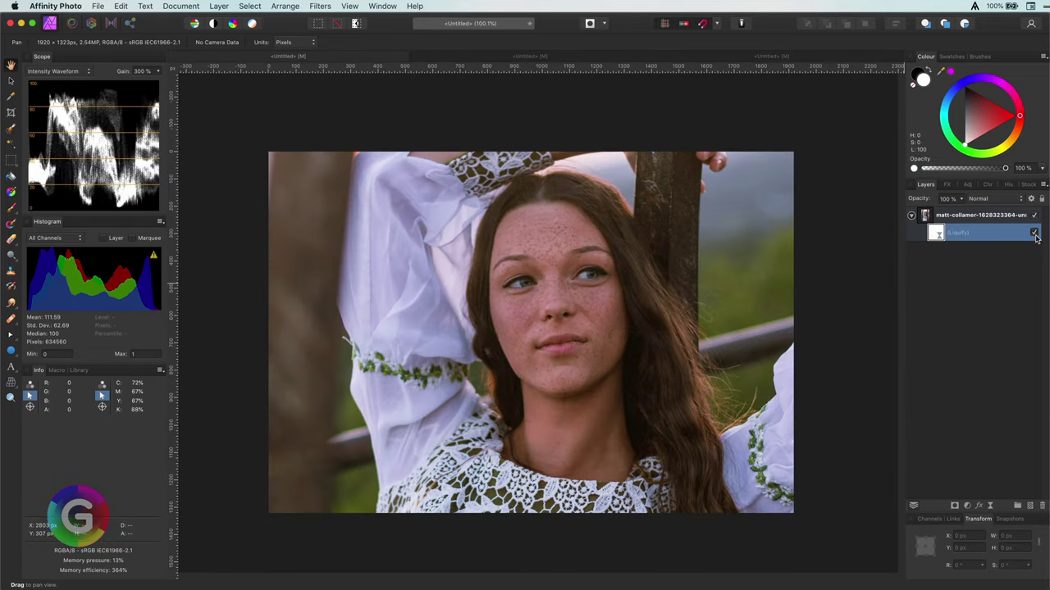
pyautogui.click(1034, 234)
pyautogui.click(1034, 234)
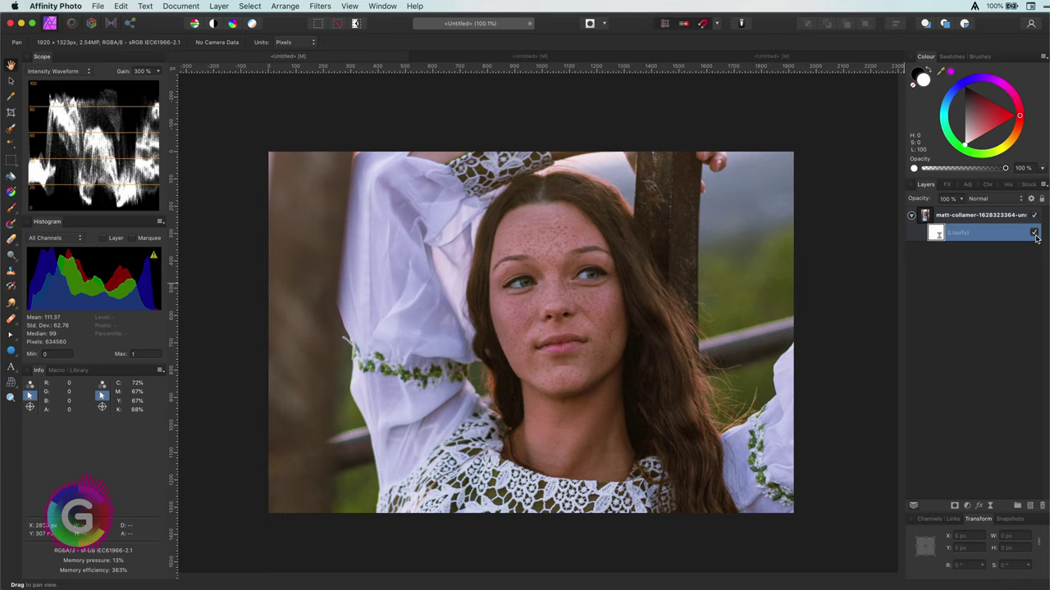
# Reopen the freckled portrait's Liquify filter and reshape the unfrozen hair and jawline on the left with 209.8 px Push Forward strokes
pyautogui.doubleClick(937, 234)
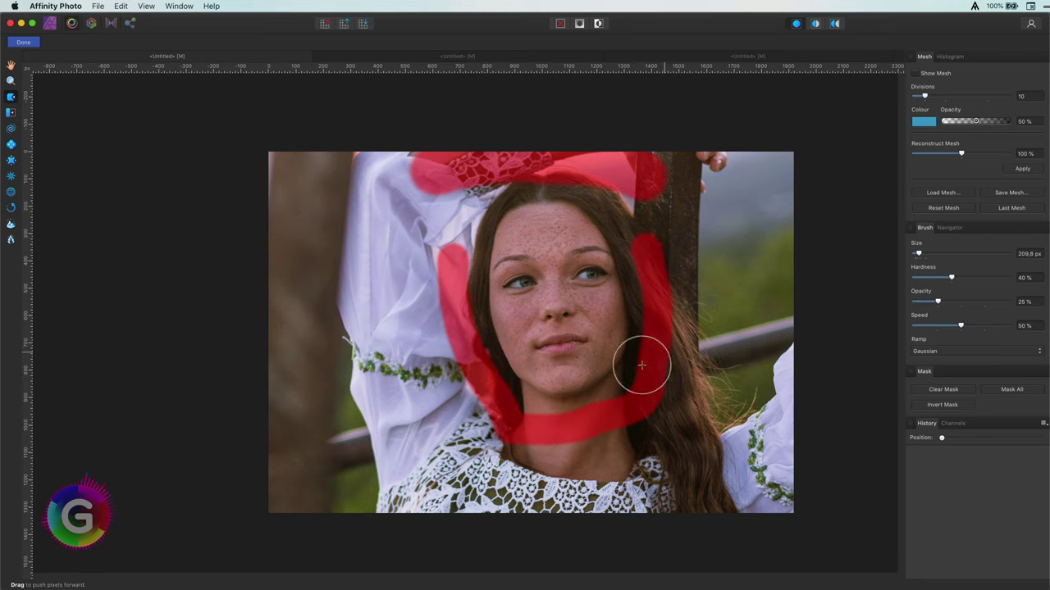
pyautogui.scroll(4, 507, 415)
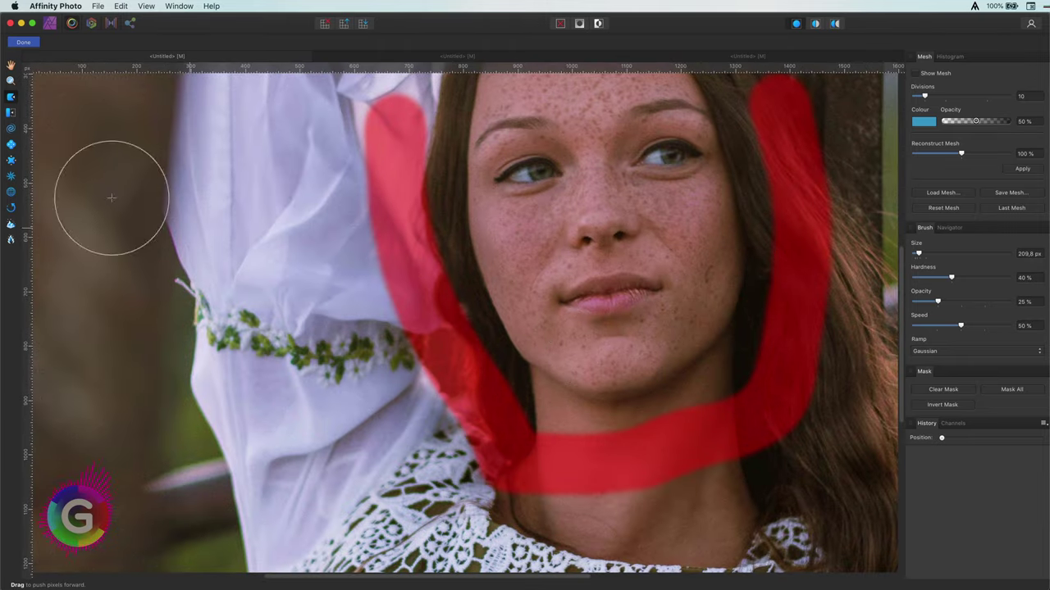
pyautogui.moveTo(524, 381)
pyautogui.mouseDown()
pyautogui.moveTo(510, 360)
pyautogui.moveTo(523, 399)
pyautogui.mouseUp()
pyautogui.moveTo(490, 320); pyautogui.dragTo(497, 318)
pyautogui.moveTo(472, 266); pyautogui.dragTo(461, 234)
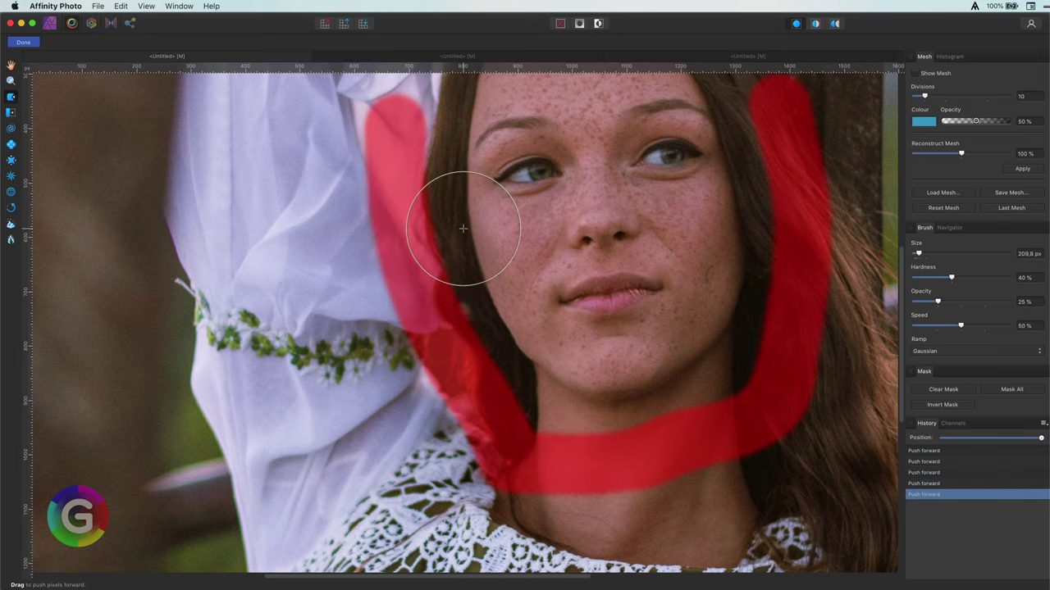
pyautogui.moveTo(503, 392)
pyautogui.mouseDown()
pyautogui.moveTo(517, 355)
pyautogui.moveTo(497, 323)
pyautogui.moveTo(464, 410)
pyautogui.mouseUp()
# Refine the left jaw and hair edge with short Push Forward strokes, reducing the brush to 109.5 px and down to 48.6 px
pyautogui.scroll(5, 464, 410)
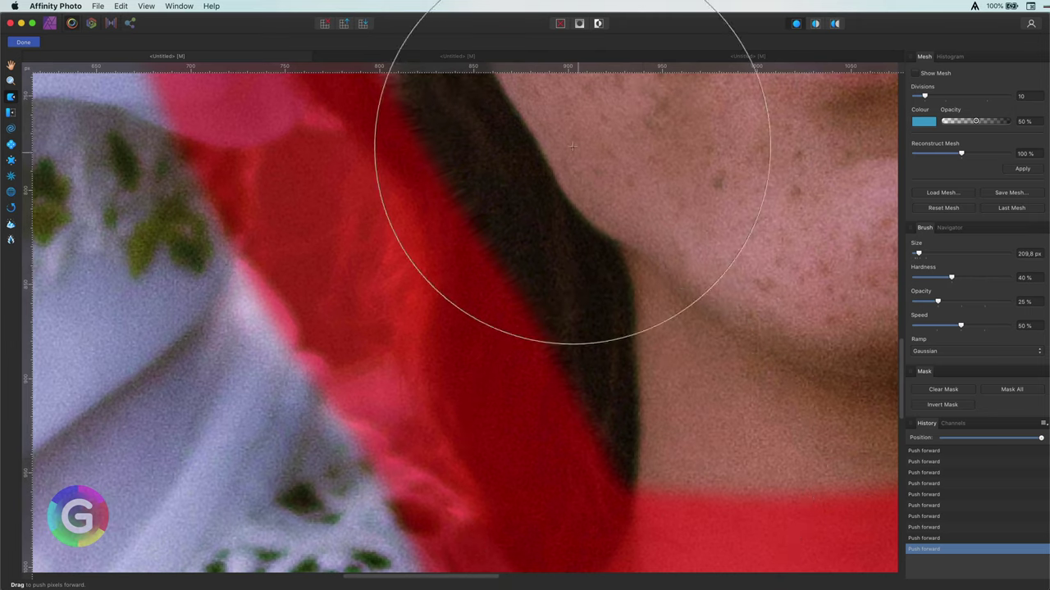
pyautogui.scroll(2, 544, 189)
pyautogui.scroll(2, 543, 192)
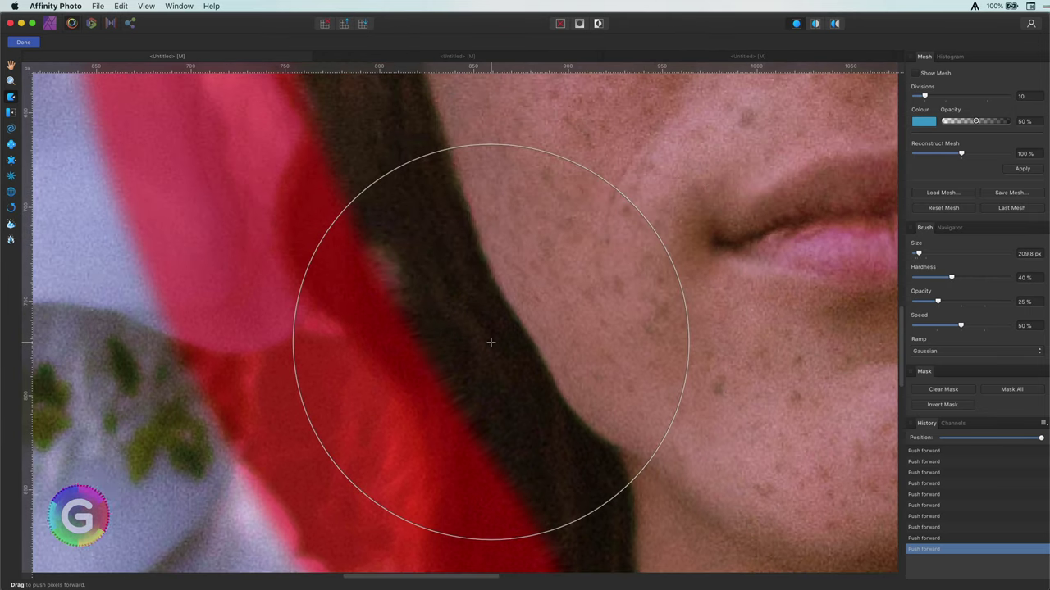
pyautogui.press('[')
pyautogui.press('[')
pyautogui.press('[')
pyautogui.press('[')
pyautogui.moveTo(567, 459); pyautogui.dragTo(562, 406)
pyautogui.moveTo(551, 345); pyautogui.dragTo(546, 348)
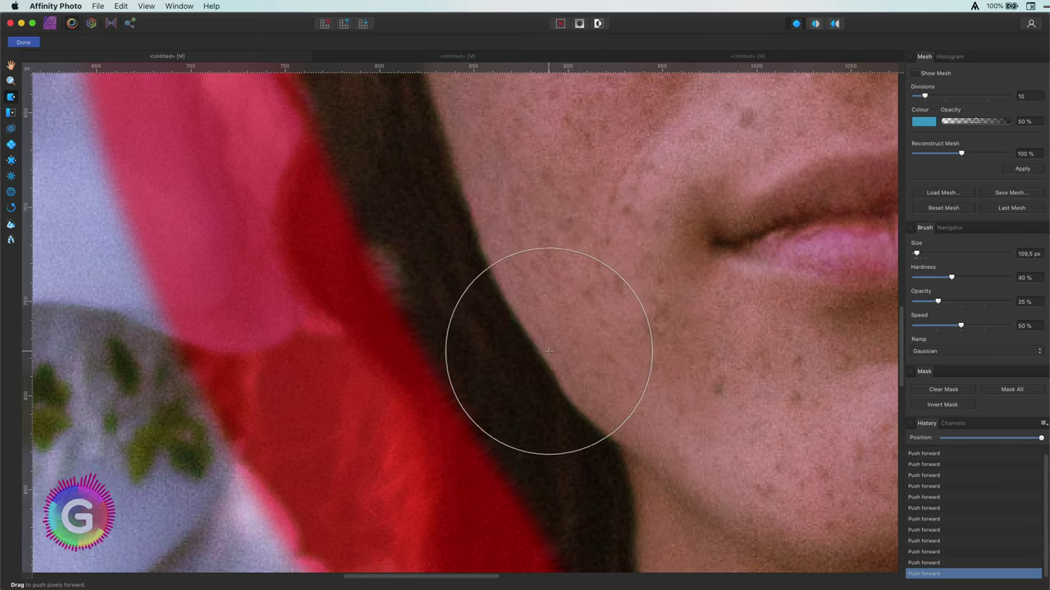
pyautogui.press('[')
pyautogui.press('[')
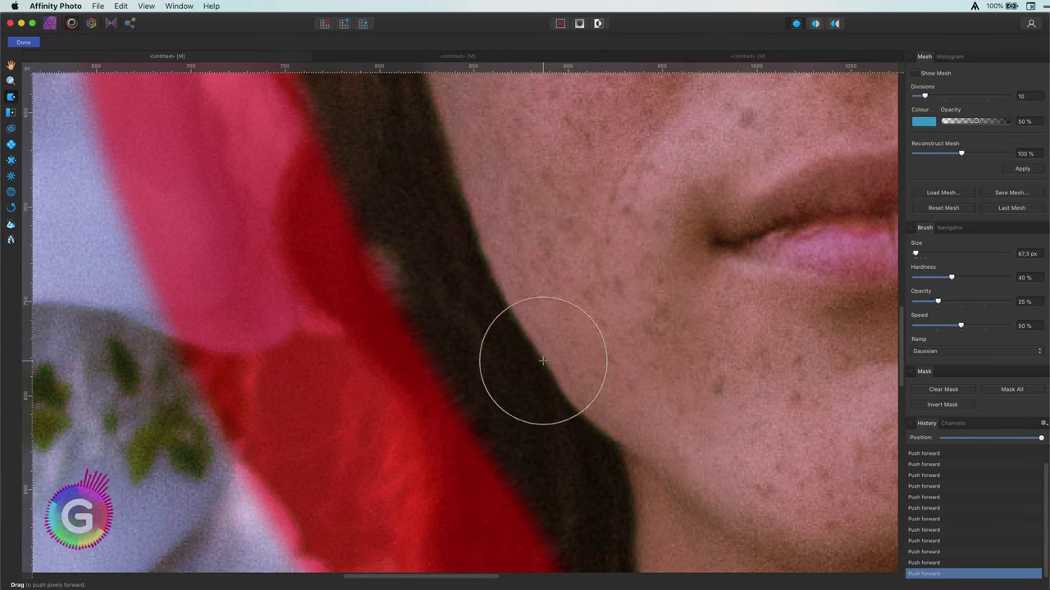
pyautogui.press('[')
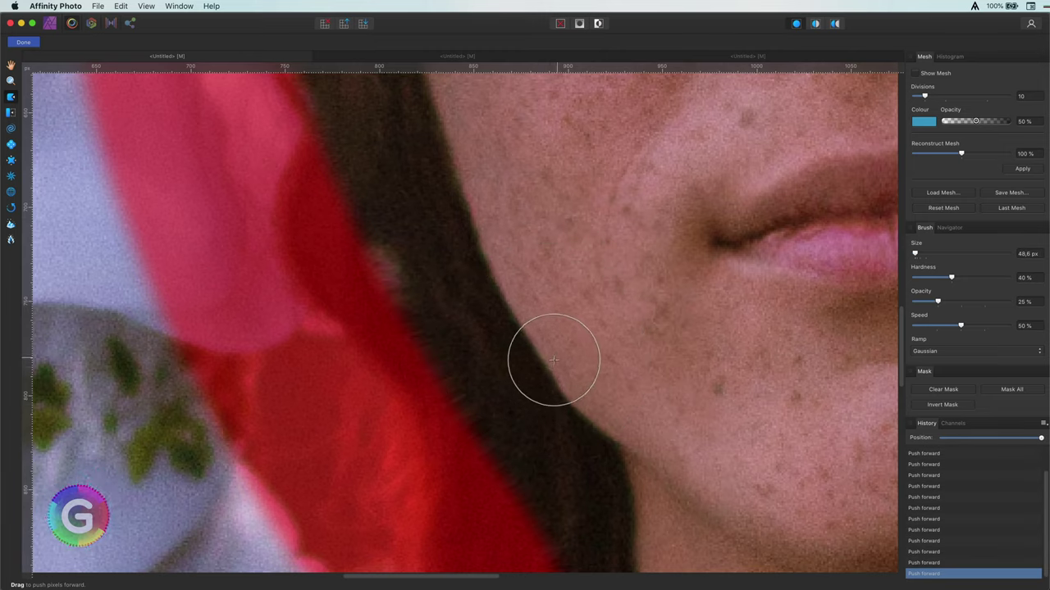
pyautogui.scroll(-5, 402, 403)
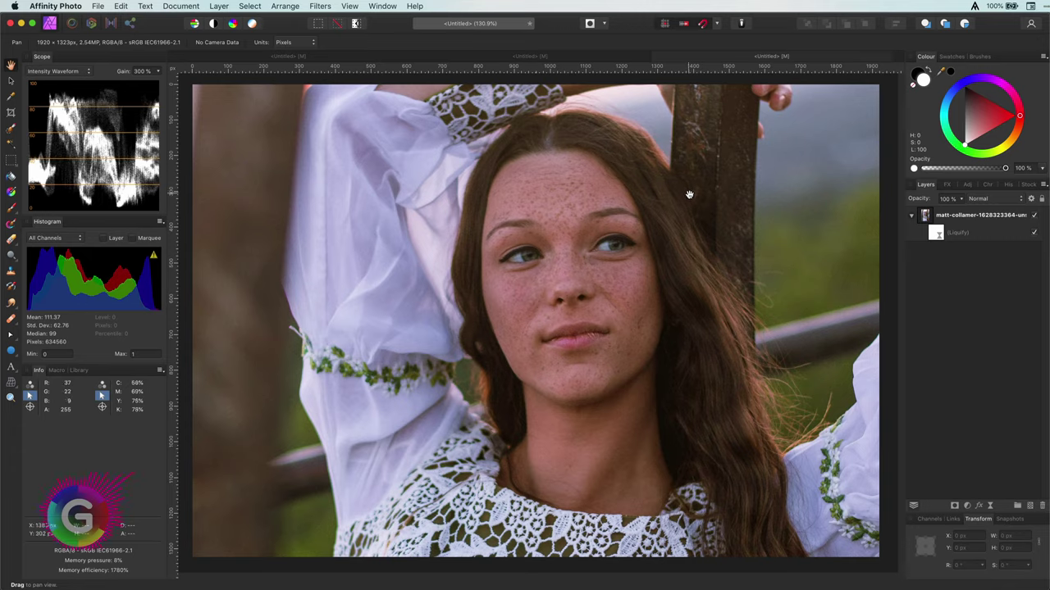
# Toggle the Liquify filter on the third document's copy of the freckled portrait to check its effect
pyautogui.click(11, 81)
pyautogui.click(1034, 232)
pyautogui.click(1034, 232)
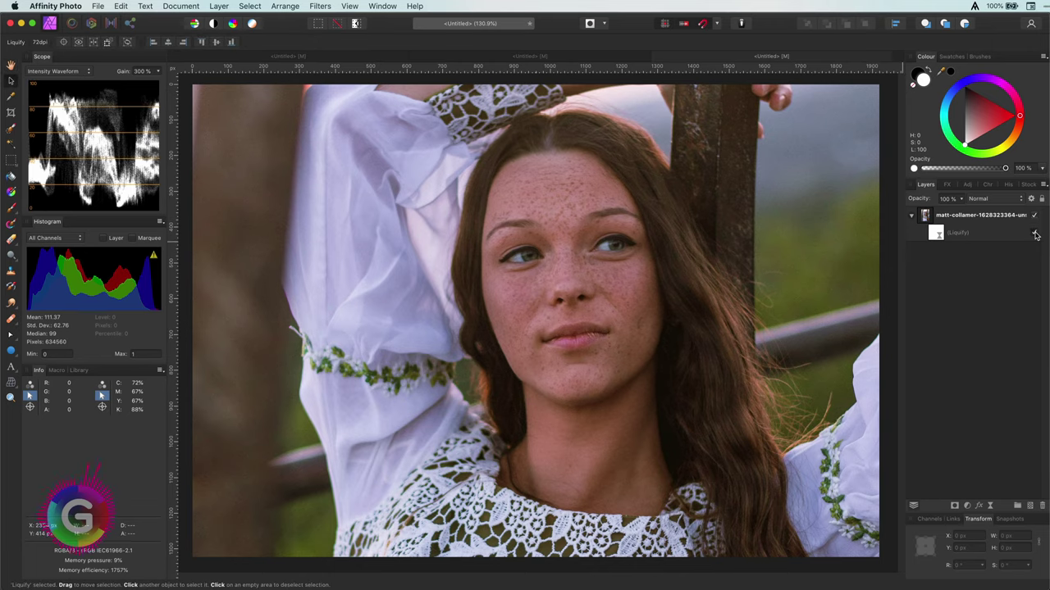
# Reopen the third document's Liquify filter and freeze a band around the hair and down both sides with a 160.2 px brush
pyautogui.doubleClick(936, 233)
pyautogui.press('[')
pyautogui.press('[')
pyautogui.press('[')
pyautogui.press('[')
pyautogui.press('[')
pyautogui.press('[')
pyautogui.press('[')
pyautogui.press('[')
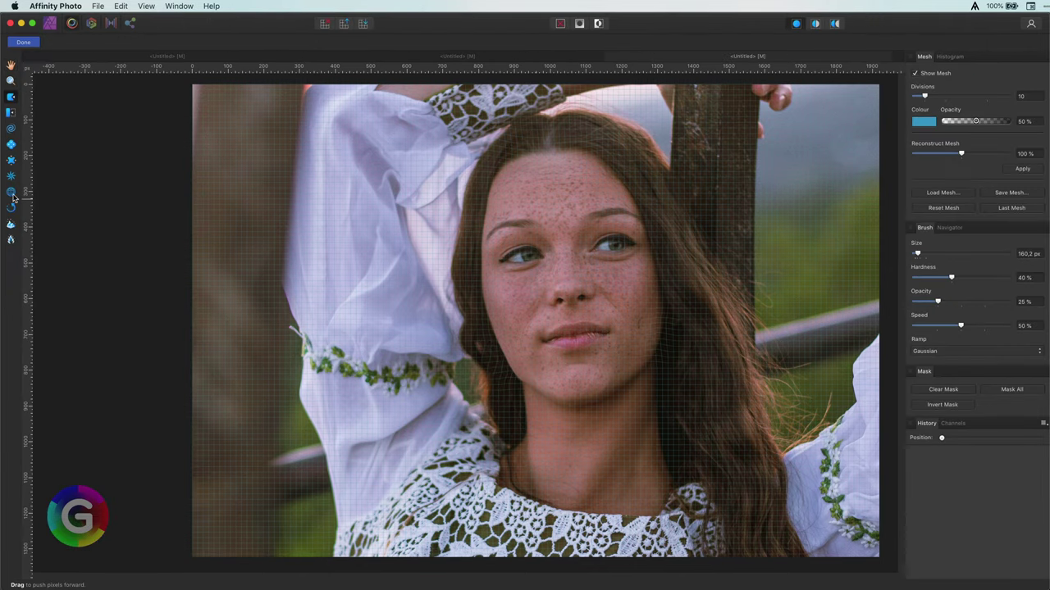
pyautogui.click(11, 225)
pyautogui.moveTo(484, 411)
pyautogui.mouseDown()
pyautogui.moveTo(466, 168)
pyautogui.moveTo(738, 461)
pyautogui.moveTo(703, 304)
pyautogui.mouseUp()
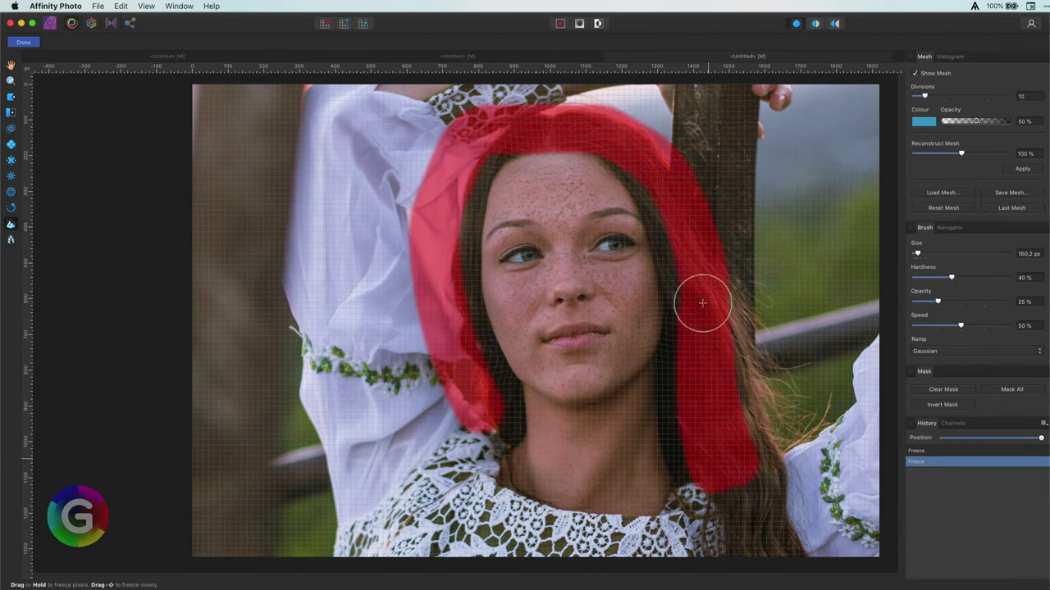
pyautogui.moveTo(478, 438); pyautogui.dragTo(492, 514)
# Slim the left jaw and cheek with Push Forward strokes along the hair edge, using the 160.2 px brush
pyautogui.click(11, 96)
pyautogui.moveTo(529, 383); pyautogui.dragTo(510, 377)
pyautogui.moveTo(508, 369); pyautogui.dragTo(495, 340)
pyautogui.moveTo(494, 323); pyautogui.dragTo(485, 299)
# Smooth the left cheek and hair boundary with fine Push Forward strokes, reducing the brush to 60.4 px and down to 22.8 px
pyautogui.scroll(5, 514, 377)
pyautogui.press('[')
pyautogui.press('[')
pyautogui.press('[')
pyautogui.press('[')
pyautogui.press('[')
pyautogui.press('[')
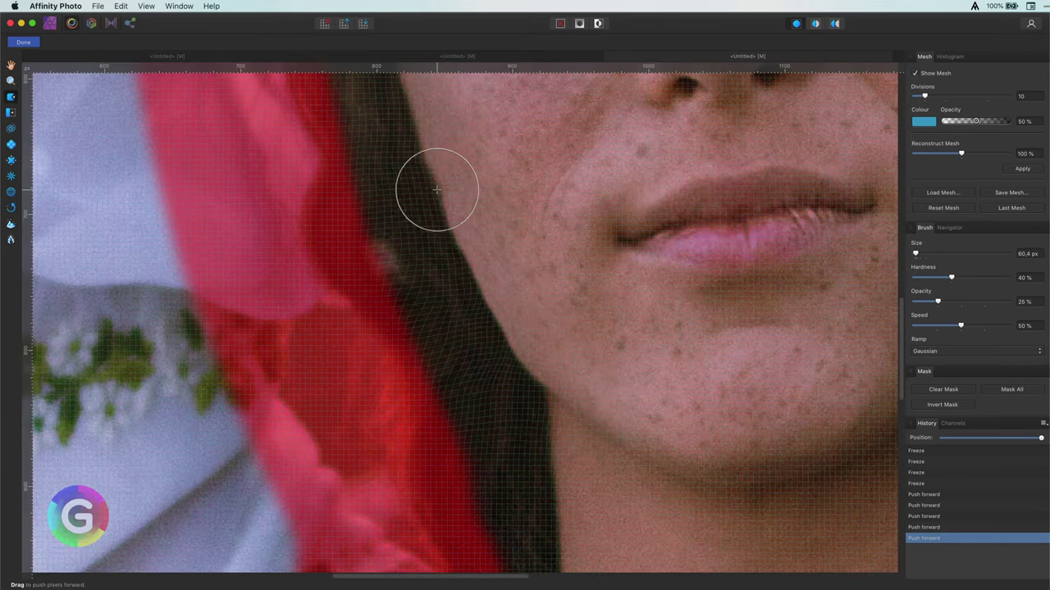
pyautogui.moveTo(437, 190); pyautogui.dragTo(444, 193)
pyautogui.moveTo(437, 188)
pyautogui.mouseDown()
pyautogui.moveTo(476, 275)
pyautogui.moveTo(511, 323)
pyautogui.moveTo(503, 329)
pyautogui.moveTo(455, 235)
pyautogui.mouseUp()
pyautogui.scroll(3, 455, 236)
pyautogui.press('[')
pyautogui.press('[')
pyautogui.press('[')
pyautogui.press('[')
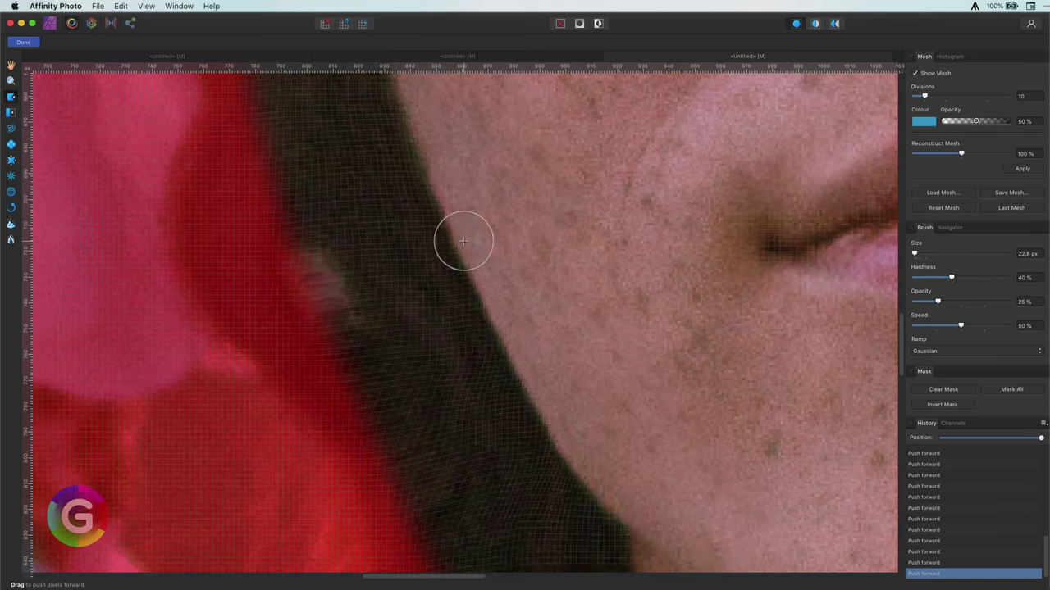
pyautogui.scroll(-3, 696, 451)
pyautogui.scroll(3, 666, 444)
pyautogui.scroll(-5, 585, 465)
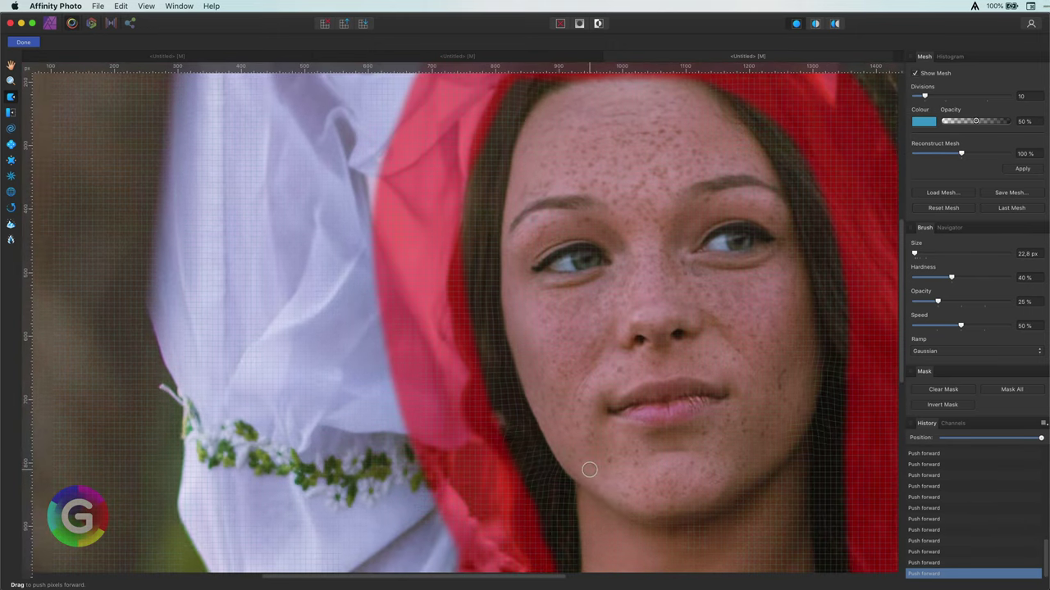
# Reshape the inner areas of both eyes with short Push Forward strokes, using a 30.2 px brush, and apply the Liquify changes
pyautogui.scroll(3, 611, 445)
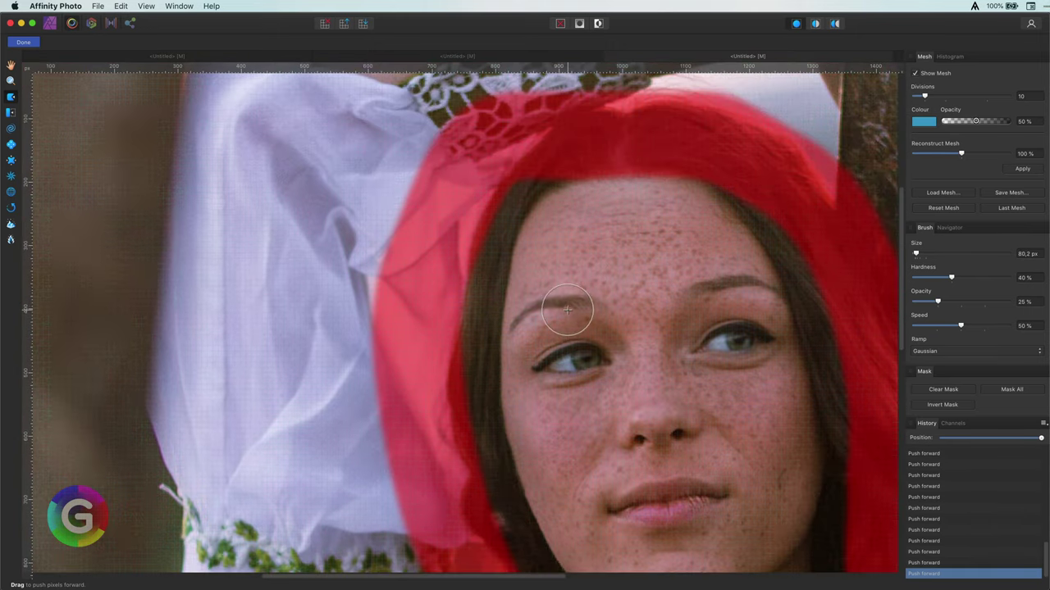
pyautogui.scroll(3, 738, 385)
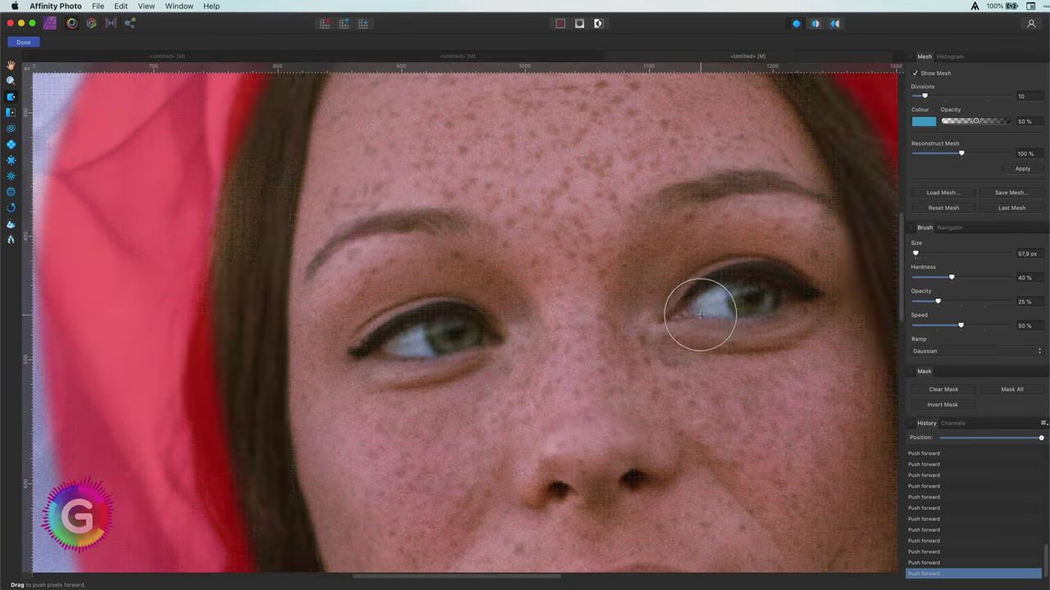
pyautogui.press('[')
pyautogui.press('[')
pyautogui.press('[')
pyautogui.press('[')
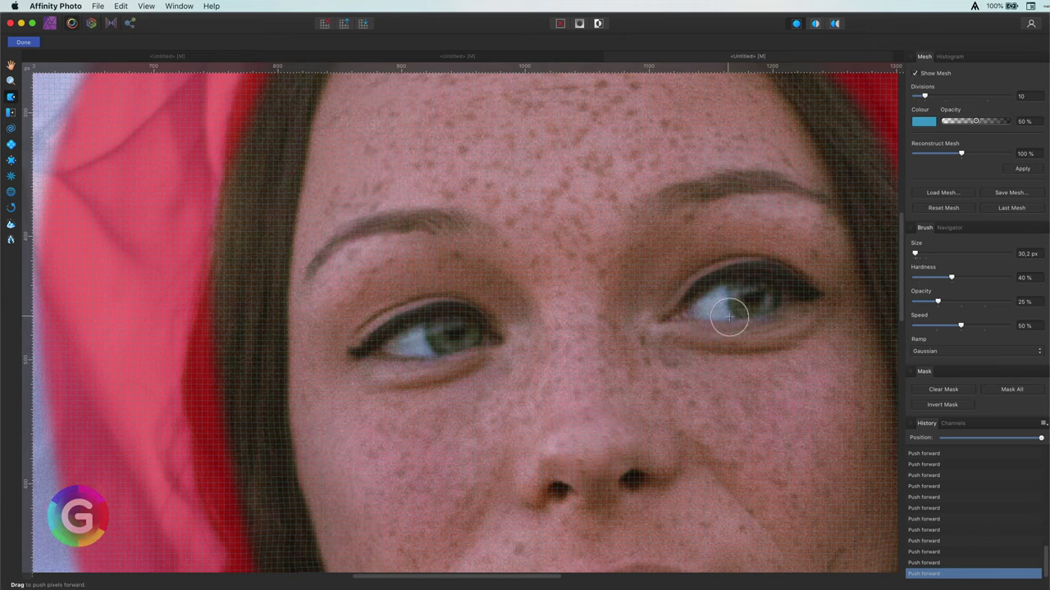
pyautogui.moveTo(729, 317)
pyautogui.mouseDown()
pyautogui.moveTo(699, 301)
pyautogui.moveTo(717, 282)
pyautogui.mouseUp()
pyautogui.scroll(3, 717, 281)
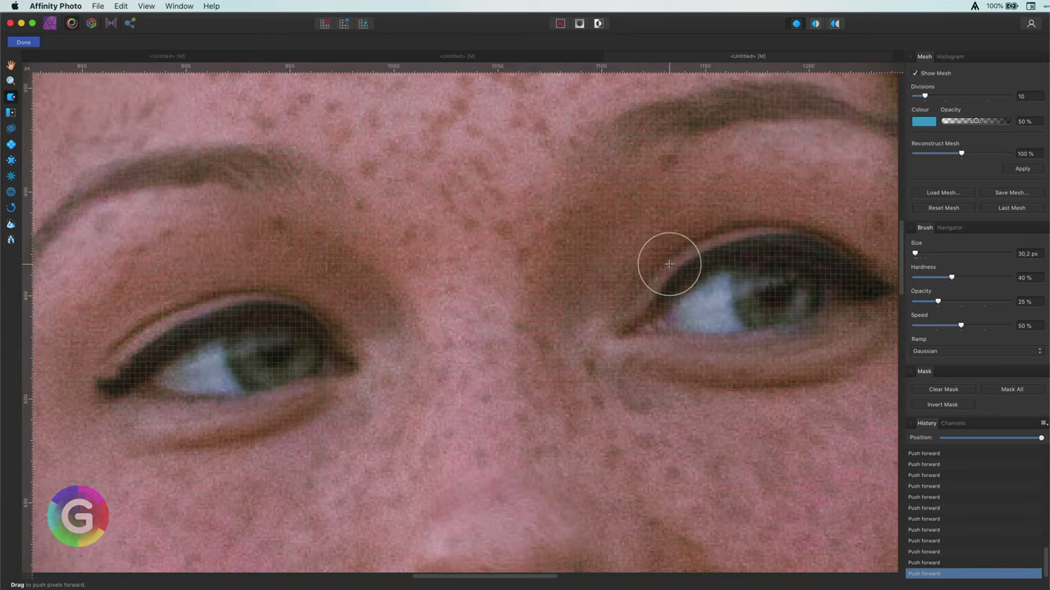
pyautogui.moveTo(167, 359)
pyautogui.mouseDown()
pyautogui.moveTo(142, 372)
pyautogui.moveTo(155, 389)
pyautogui.moveTo(199, 389)
pyautogui.mouseUp()
pyautogui.scroll(-6, 211, 395)
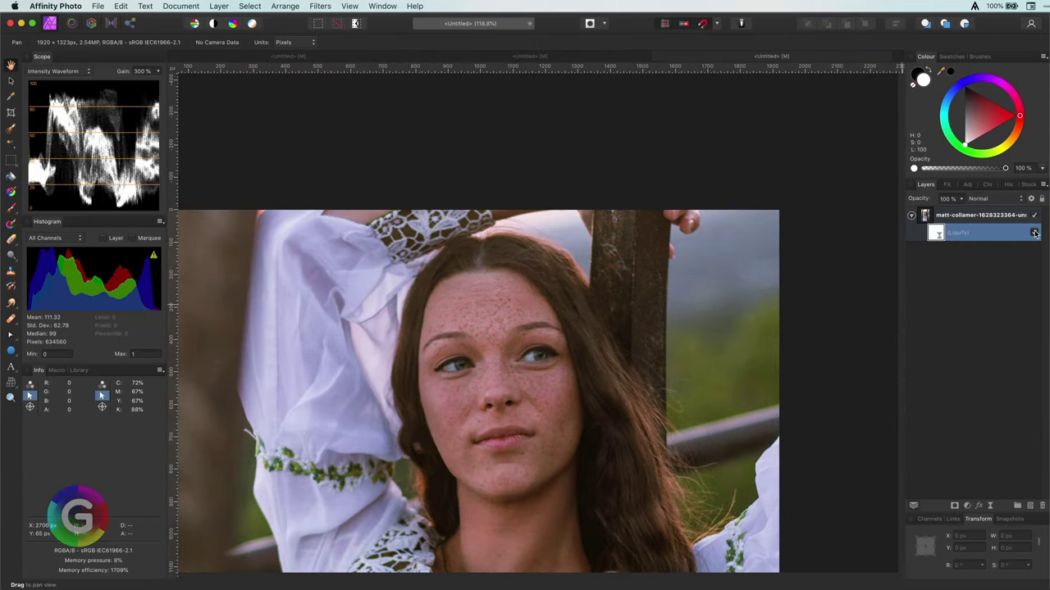
# Toggle the Liquify filter's visibility to compare the freckled portrait's face and eyes before and after
pyautogui.click(1034, 233)
pyautogui.click(1034, 233)
pyautogui.click(1034, 233)
pyautogui.click(1034, 233)
pyautogui.moveTo(629, 358); pyautogui.dragTo(688, 268)
pyautogui.click(1033, 234)
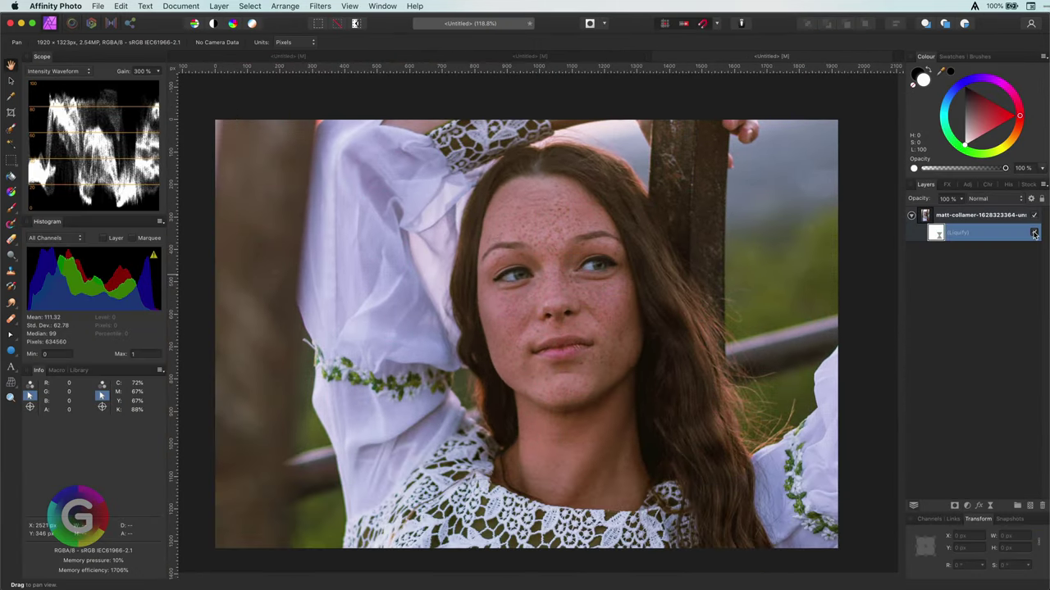
pyautogui.click(1034, 233)
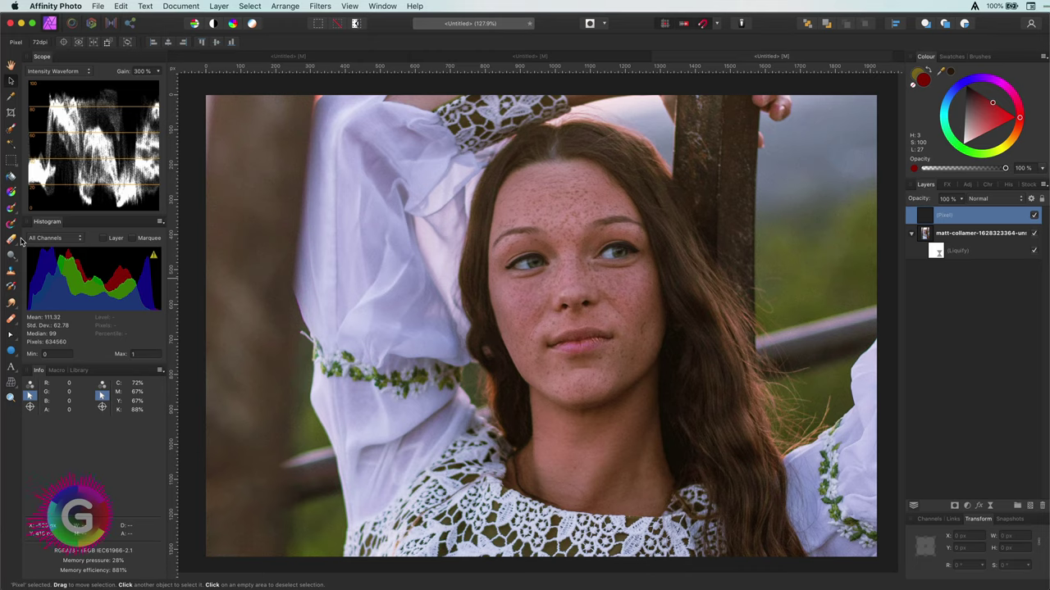
# Draw a diagonal linear gradient across the new pixel layer, colouring its end dark red and its start orange (H 33, S 65, L 37)
pyautogui.click(11, 193)
pyautogui.moveTo(268, 122); pyautogui.dragTo(750, 475)
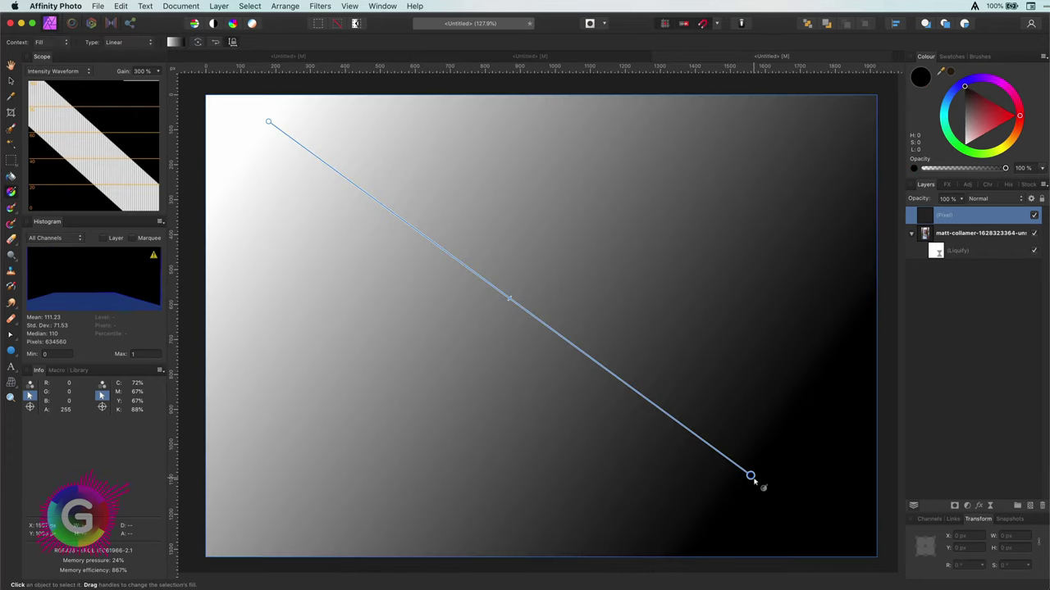
pyautogui.moveTo(998, 109)
pyautogui.mouseDown()
pyautogui.moveTo(991, 101)
pyautogui.moveTo(986, 123)
pyautogui.mouseUp()
pyautogui.click(269, 122)
pyautogui.click(1011, 136)
# Set the gradient layer's blend mode to Add and reposition both gradient ends for a steeper diagonal
pyautogui.click(997, 199)
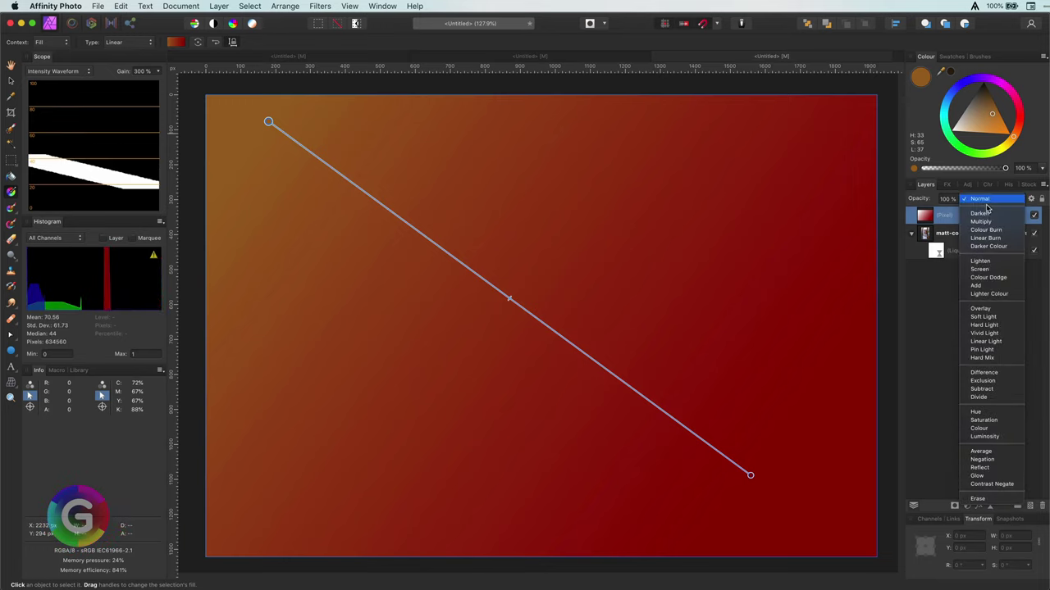
pyautogui.click(984, 283)
pyautogui.moveTo(268, 122); pyautogui.dragTo(356, 127)
pyautogui.moveTo(750, 475); pyautogui.dragTo(702, 539)
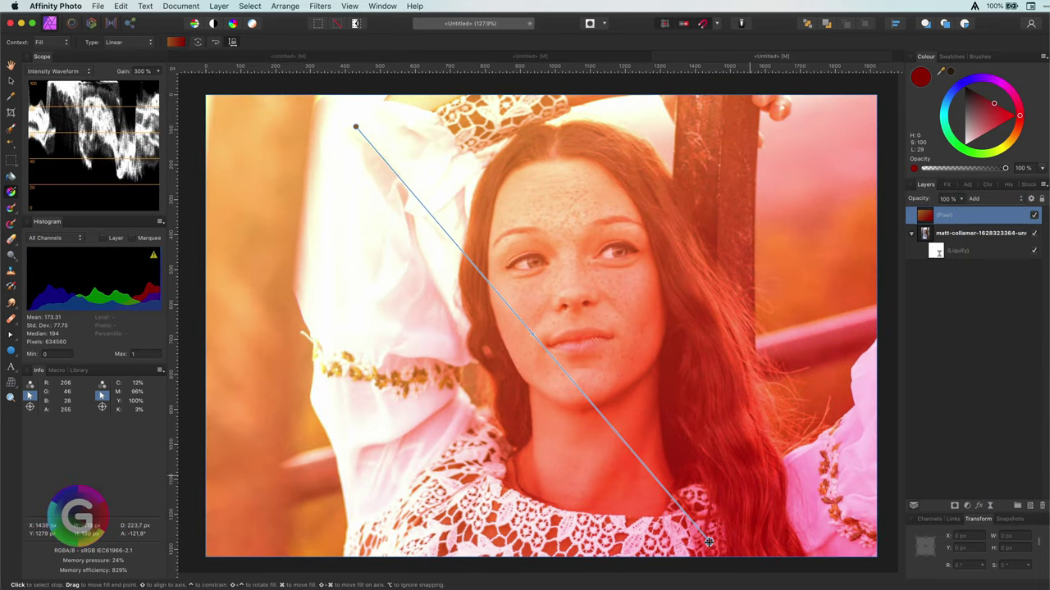
# Adjust the gradient's stop colours, darkening the red end to H 0, S 100, L 19
pyautogui.click(356, 127)
pyautogui.click(997, 120)
pyautogui.moveTo(999, 125); pyautogui.dragTo(986, 87)
pyautogui.click(709, 541)
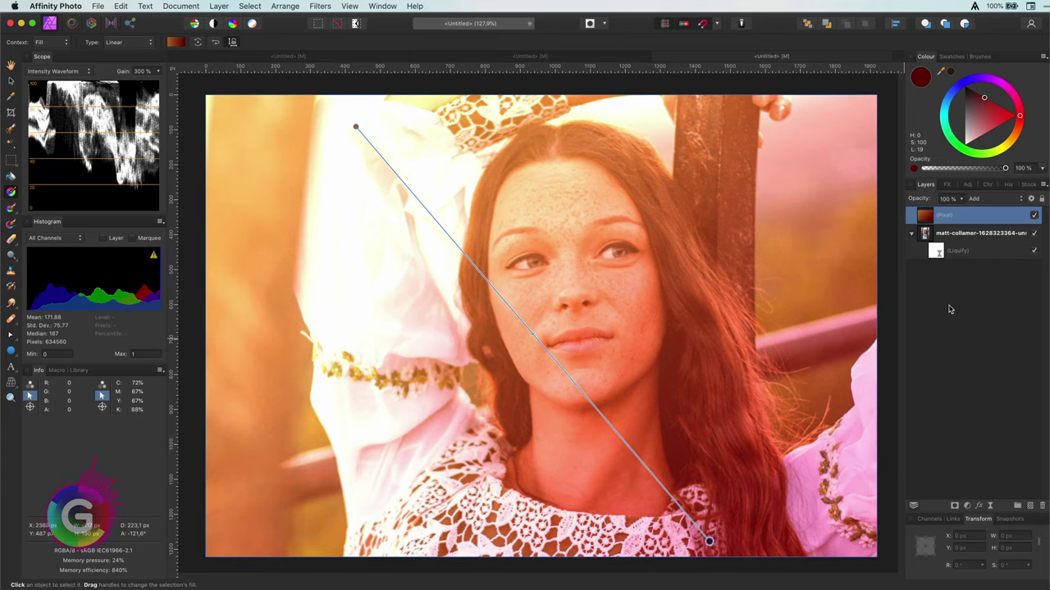
# Add a live Liquify filter to the gradient layer and distort it over the face and neck, using Push Forward brushes of 561.7 and 405.8 px
pyautogui.click(957, 235)
pyautogui.click(926, 213)
pyautogui.click(990, 505)
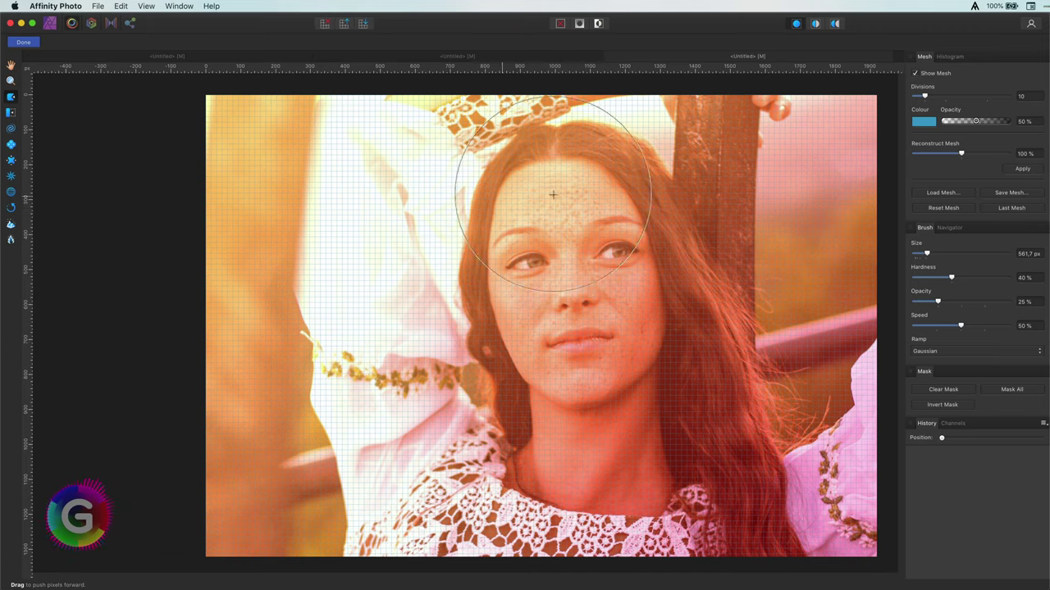
pyautogui.moveTo(493, 193); pyautogui.dragTo(540, 270)
pyautogui.moveTo(437, 238); pyautogui.dragTo(609, 250)
pyautogui.moveTo(539, 368); pyautogui.dragTo(605, 345)
pyautogui.moveTo(607, 341); pyautogui.dragTo(602, 322)
pyautogui.press('[')
pyautogui.press('[')
pyautogui.moveTo(627, 287)
pyautogui.mouseDown()
pyautogui.moveTo(587, 344)
pyautogui.moveTo(625, 337)
pyautogui.moveTo(606, 373)
pyautogui.moveTo(746, 298)
pyautogui.moveTo(668, 462)
pyautogui.mouseUp()
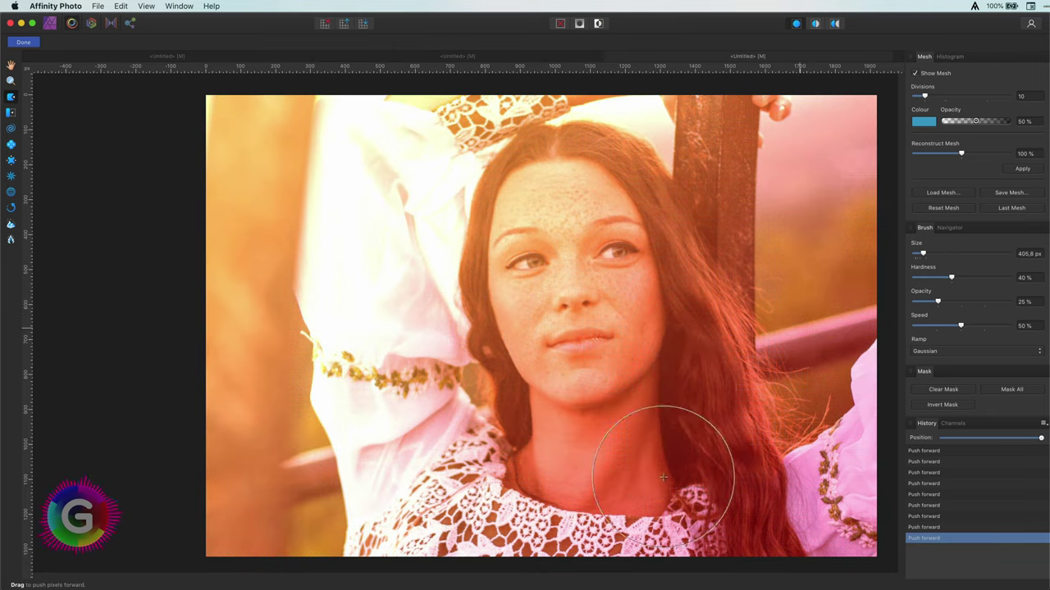
# Step back one Push Forward stroke, push the gradient further across the chin and neck, and apply the Liquify changes
pyautogui.click(944, 528)
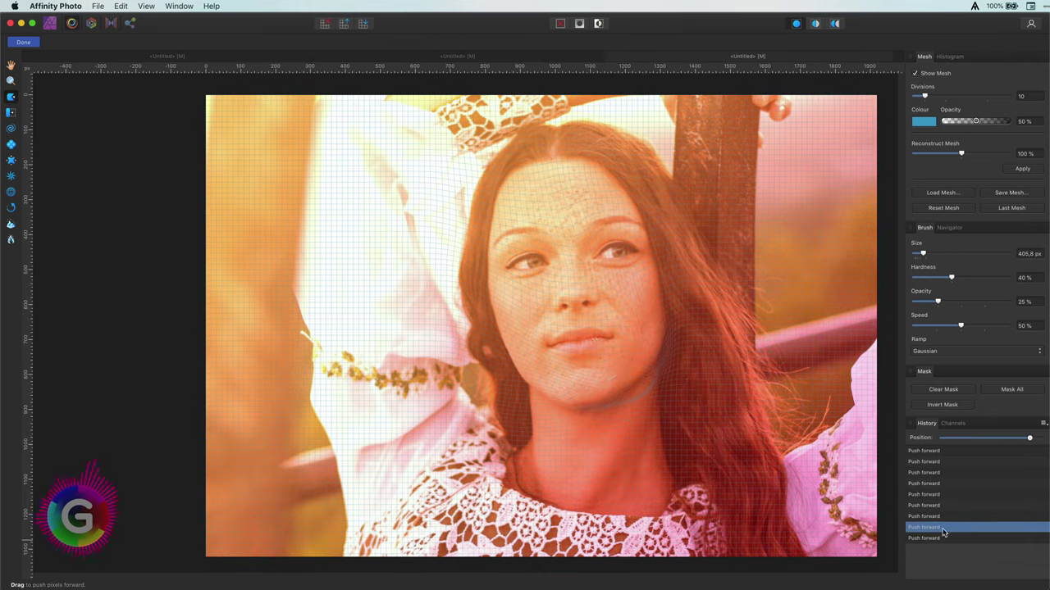
pyautogui.moveTo(648, 394)
pyautogui.mouseDown()
pyautogui.moveTo(679, 406)
pyautogui.moveTo(668, 335)
pyautogui.moveTo(691, 434)
pyautogui.moveTo(504, 199)
pyautogui.moveTo(632, 486)
pyautogui.moveTo(552, 589)
pyautogui.mouseUp()
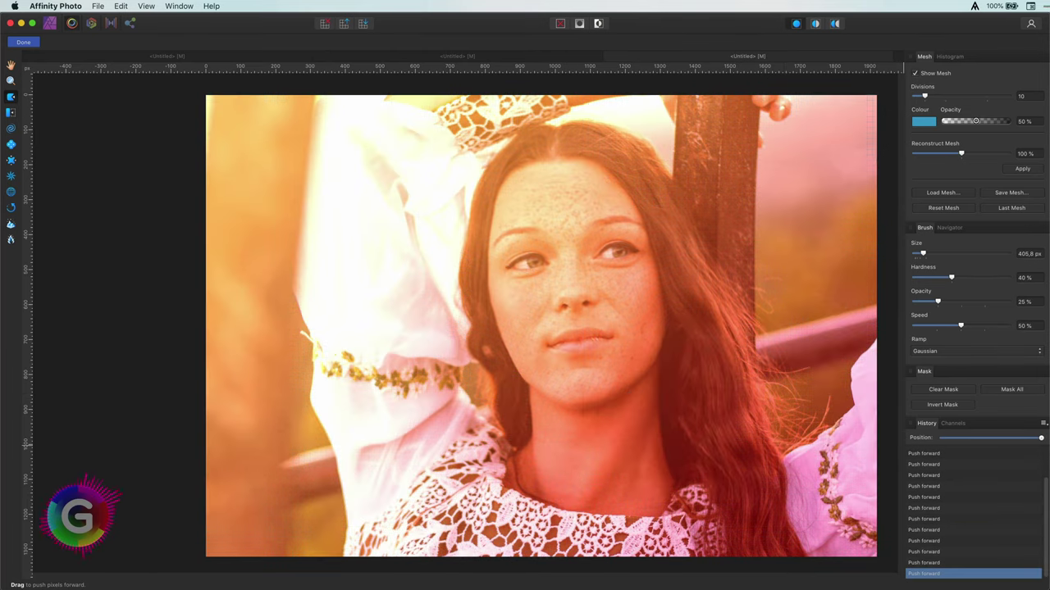
pyautogui.click(25, 43)
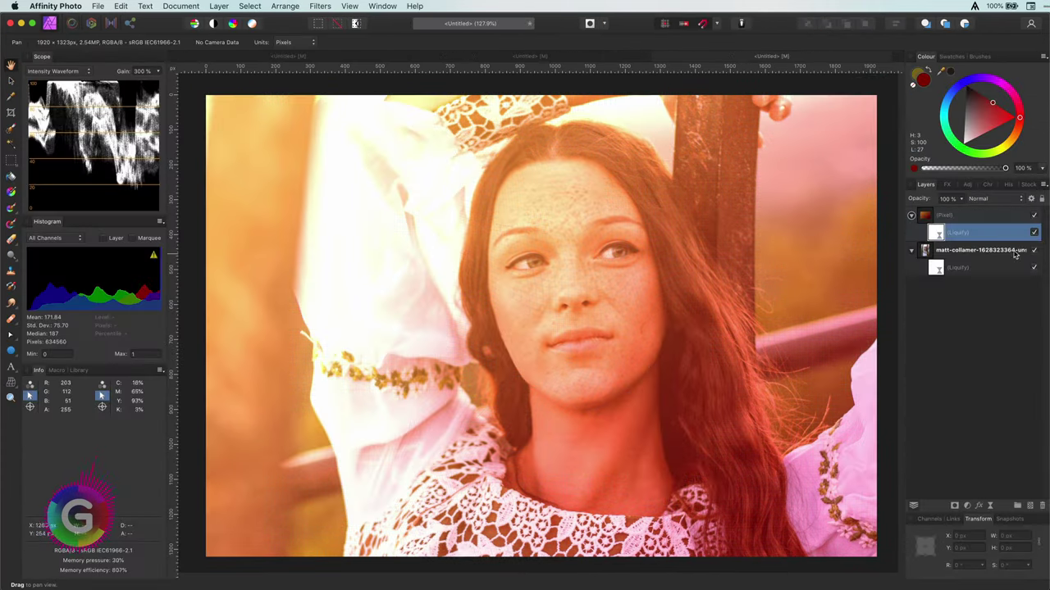
# Toggle the gradient's Liquify filter off and on to compare the gradient with and without its distortion
pyautogui.click(1034, 233)
pyautogui.click(1034, 233)
pyautogui.click(1034, 234)
pyautogui.click(1034, 234)
pyautogui.click(1034, 233)
pyautogui.click(1034, 234)
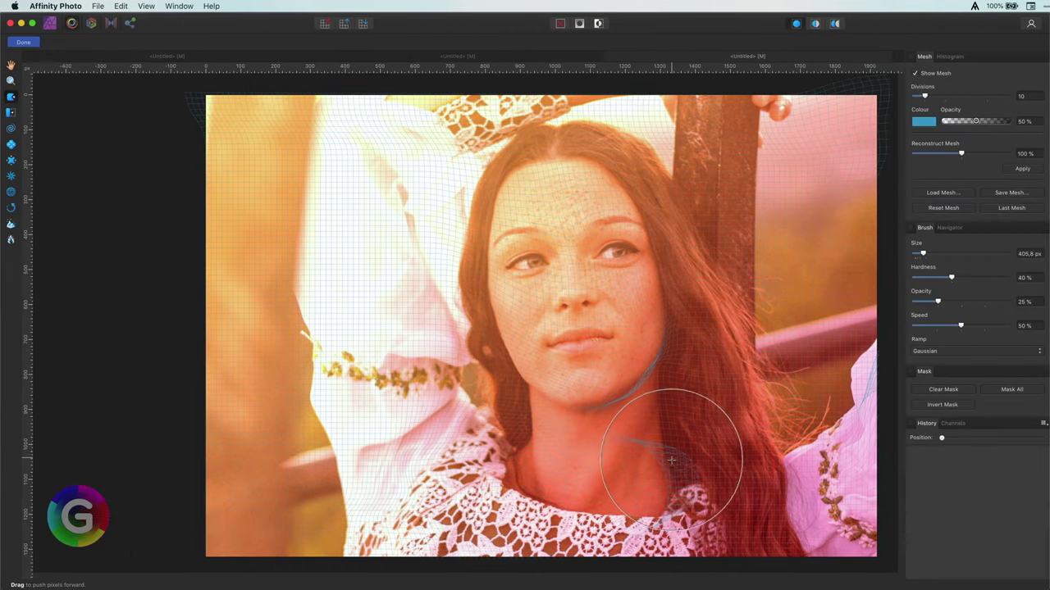
# Reopen the gradient's Liquify filter, push the gradient further over the neck and lower hair with the 405.8 px brush, and apply it
pyautogui.moveTo(670, 461); pyautogui.dragTo(570, 492)
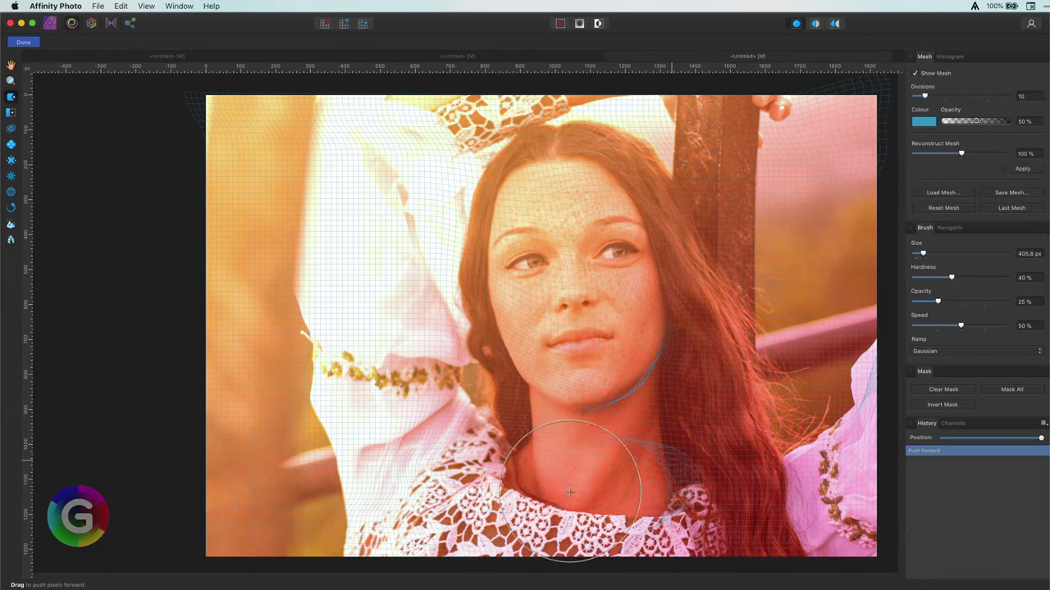
pyautogui.moveTo(674, 459); pyautogui.dragTo(584, 489)
pyautogui.moveTo(771, 464)
pyautogui.mouseDown()
pyautogui.moveTo(607, 477)
pyautogui.moveTo(515, 467)
pyautogui.mouseUp()
pyautogui.moveTo(599, 427)
pyautogui.mouseDown()
pyautogui.moveTo(587, 496)
pyautogui.moveTo(625, 533)
pyautogui.mouseUp()
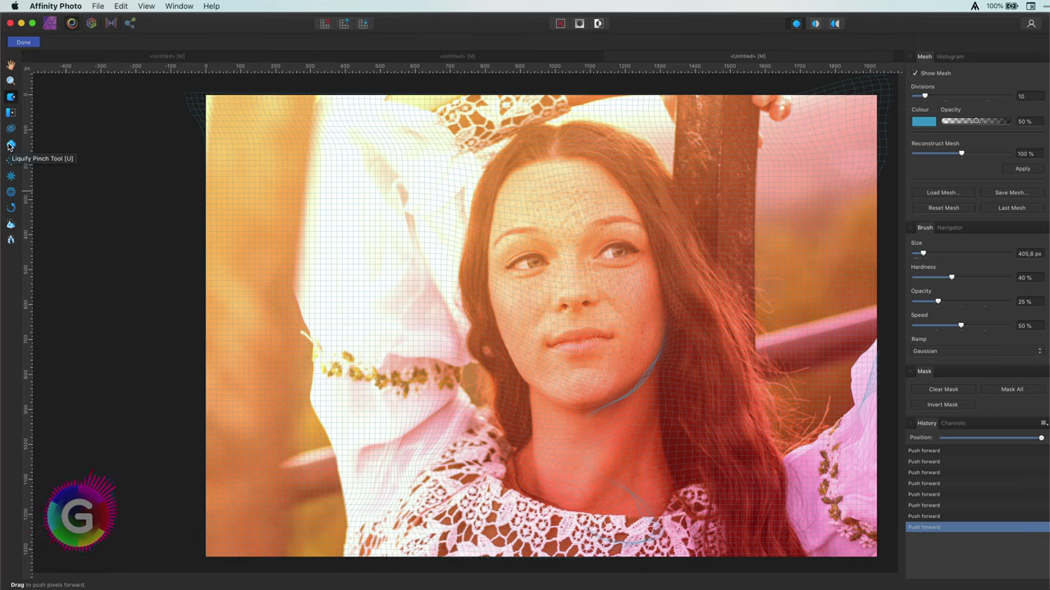
pyautogui.click(24, 43)
pyautogui.click(1034, 233)
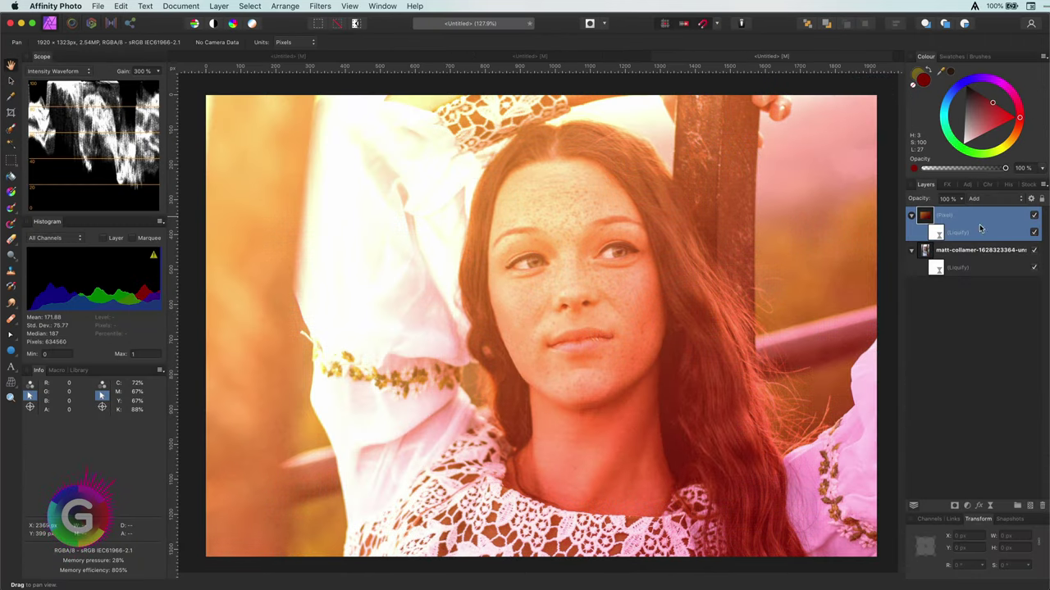
# Try lowering the gradient layer's opacity to 84% and its source layer blend range output to 95%, and undo the last changes
pyautogui.moveTo(920, 201)
pyautogui.mouseDown()
pyautogui.moveTo(872, 199)
pyautogui.moveTo(911, 198)
pyautogui.mouseUp()
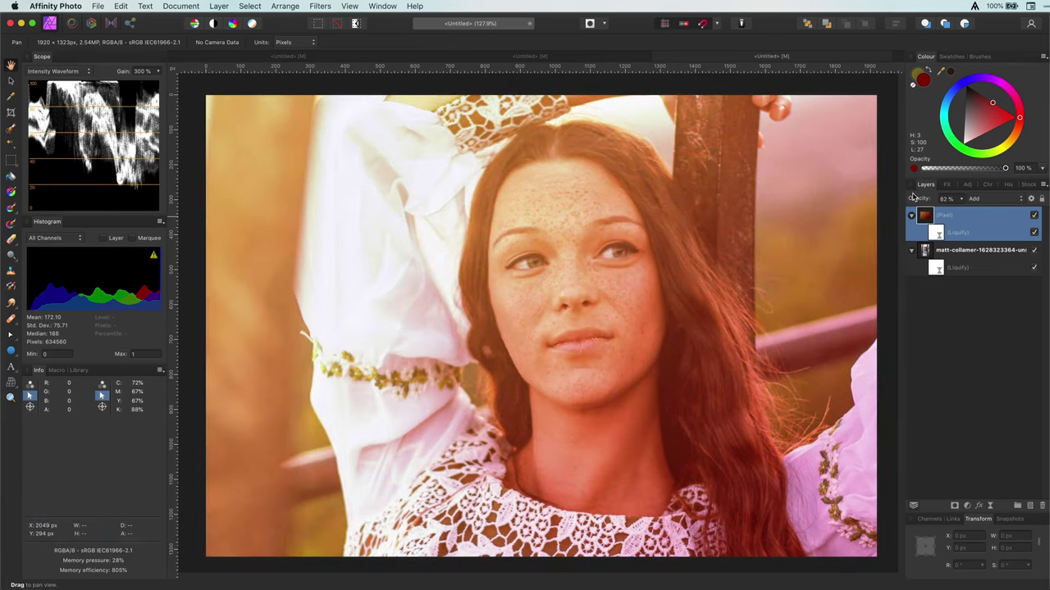
pyautogui.moveTo(355, 360); pyautogui.dragTo(355, 367)
pyautogui.click(76, 279)
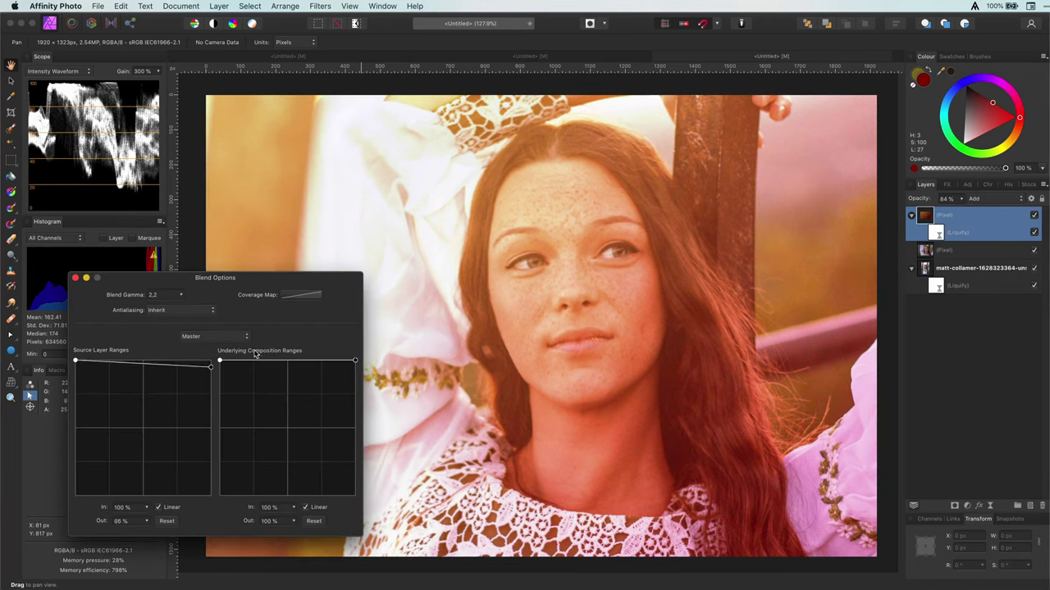
pyautogui.press('super+z')
pyautogui.press('super+z')
pyautogui.press('super+z')
# Add an HSL adjustment to the gradient layer, shifting its hue, saturation and luminosity, and reduce the gradient layer's opacity
pyautogui.click(966, 505)
pyautogui.click(992, 534)
pyautogui.moveTo(977, 456); pyautogui.dragTo(973, 456)
pyautogui.moveTo(977, 479)
pyautogui.mouseDown()
pyautogui.moveTo(954, 499)
pyautogui.moveTo(995, 479)
pyautogui.mouseUp()
pyautogui.moveTo(977, 501); pyautogui.dragTo(957, 501)
pyautogui.click(897, 280)
pyautogui.click(942, 216)
pyautogui.moveTo(923, 198); pyautogui.dragTo(900, 204)
# Paint green (H 99, S 78, L 28) over the eyes and sleeve embroidery on a new pixel layer, and shift its hue with an HSL adjustment
pyautogui.click(1029, 505)
pyautogui.scroll(3, 515, 252)
pyautogui.click(11, 207)
pyautogui.click(917, 75)
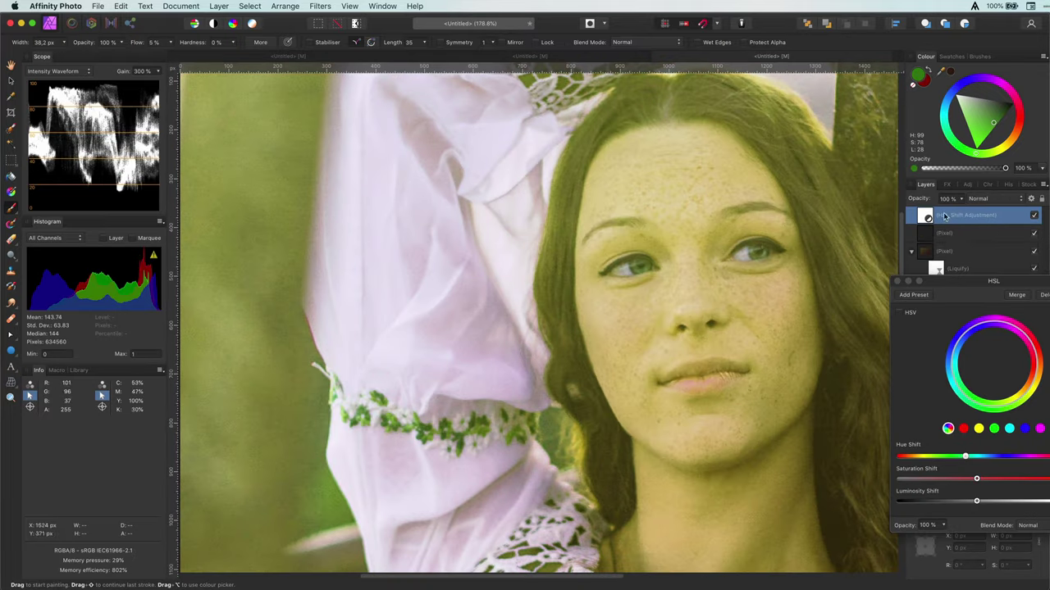
pyautogui.moveTo(968, 457); pyautogui.dragTo(953, 459)
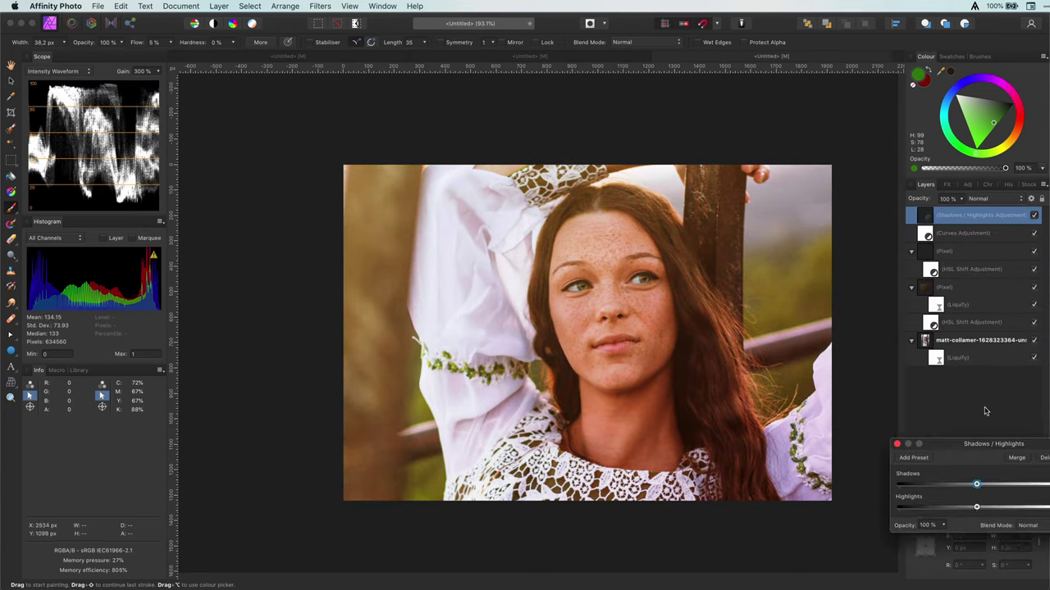
# Add a Split Toning adjustment with highlights saturation 34%, shadows saturation 19% and balance 30%
pyautogui.moveTo(943, 480); pyautogui.dragTo(871, 490)
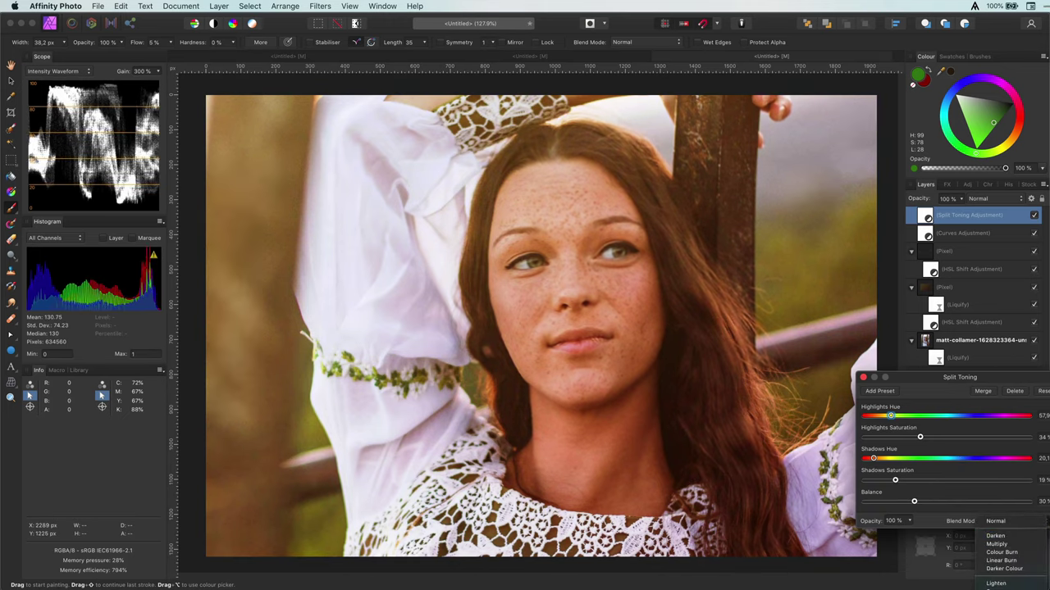
# Try a Divide-mode fill layer in near-white (H 345, S 13, L 94) and orange (H 30, S 61, L 54), and delete it
pyautogui.click(240, 90)
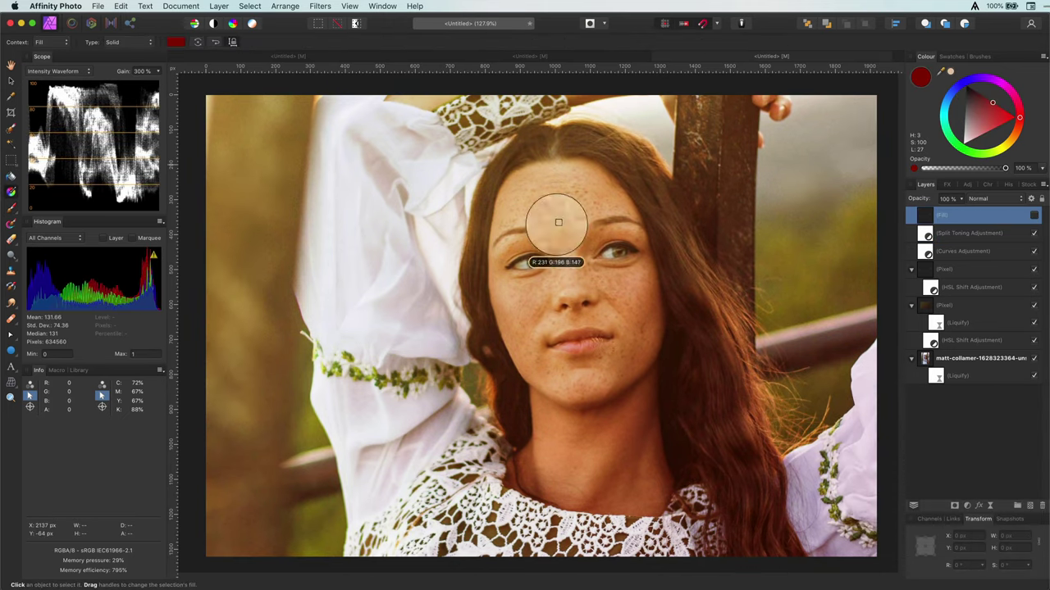
pyautogui.moveTo(558, 223); pyautogui.dragTo(394, 272)
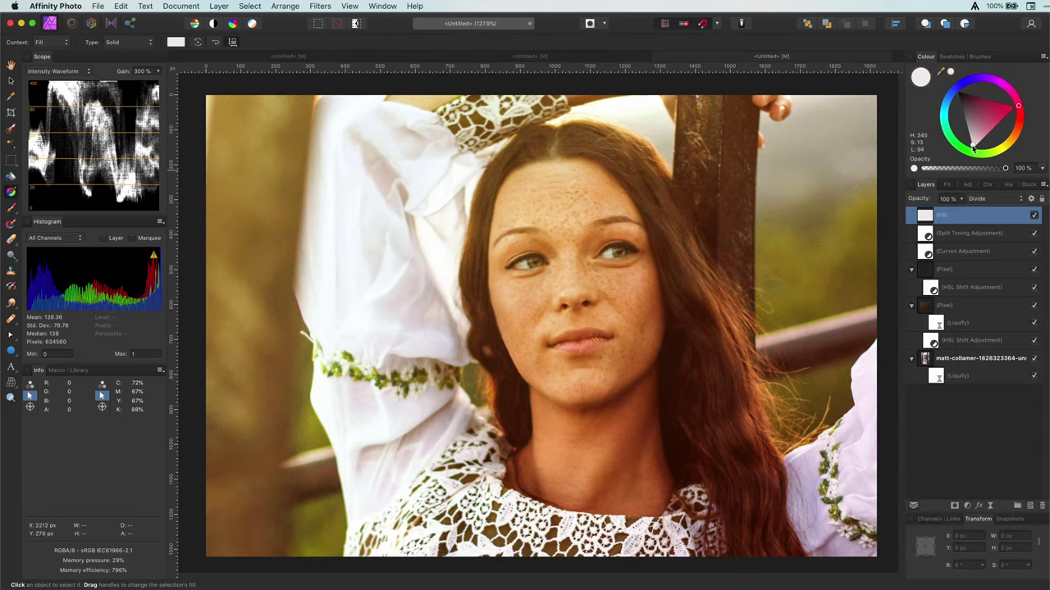
pyautogui.moveTo(941, 71); pyautogui.dragTo(511, 347)
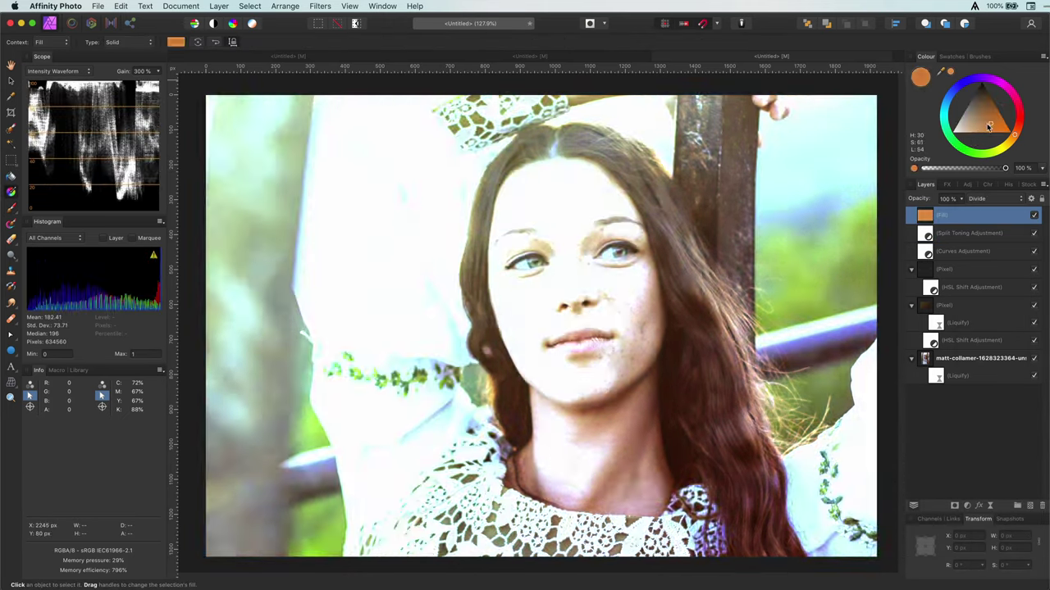
pyautogui.click(954, 145)
pyautogui.moveTo(953, 146); pyautogui.dragTo(952, 137)
pyautogui.click(1042, 505)
pyautogui.click(1029, 505)
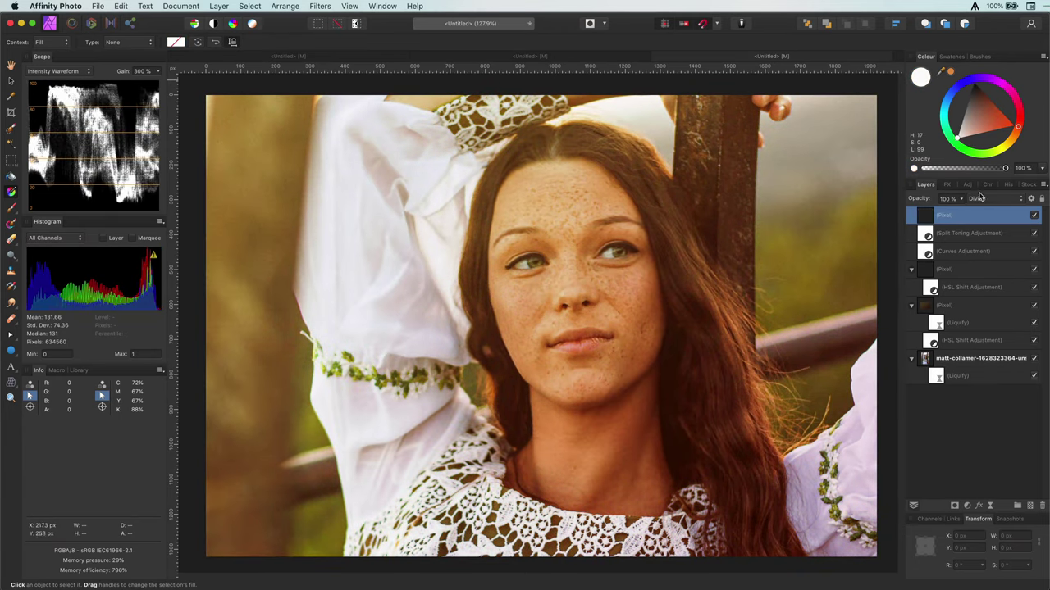
pyautogui.press('BackSpace')
# Add a new fill layer in Divide blend mode, colour it pale yellow (H 49, S 100, L 93), and adjust its blend options
pyautogui.click(219, 5)
pyautogui.click(238, 93)
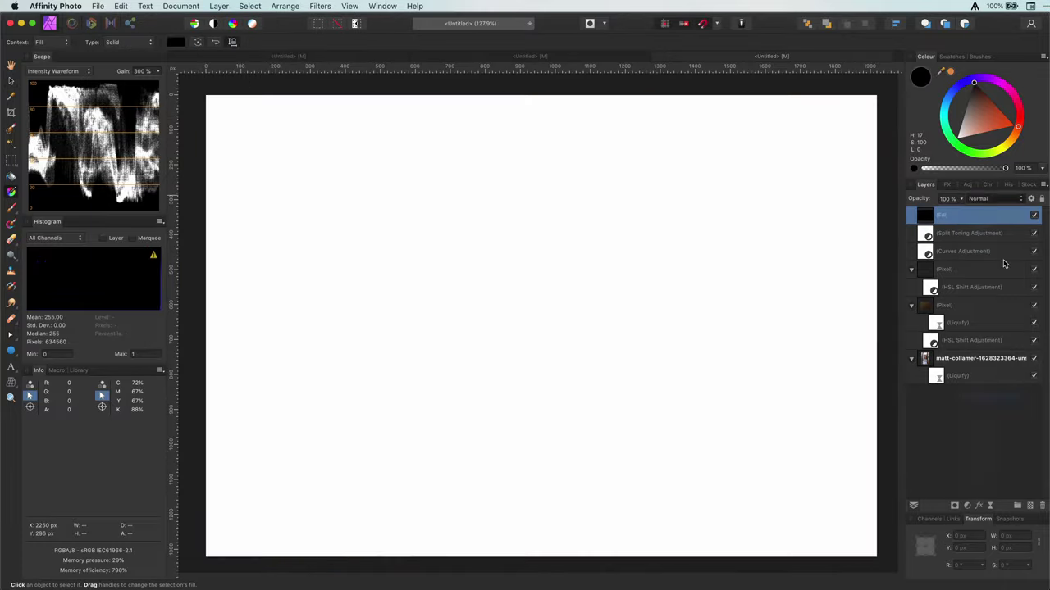
pyautogui.moveTo(965, 131)
pyautogui.mouseDown()
pyautogui.moveTo(957, 138)
pyautogui.moveTo(982, 132)
pyautogui.moveTo(960, 137)
pyautogui.mouseUp()
pyautogui.moveTo(1017, 127); pyautogui.dragTo(1017, 159)
pyautogui.click(1031, 199)
pyautogui.click(75, 278)
pyautogui.press('v')
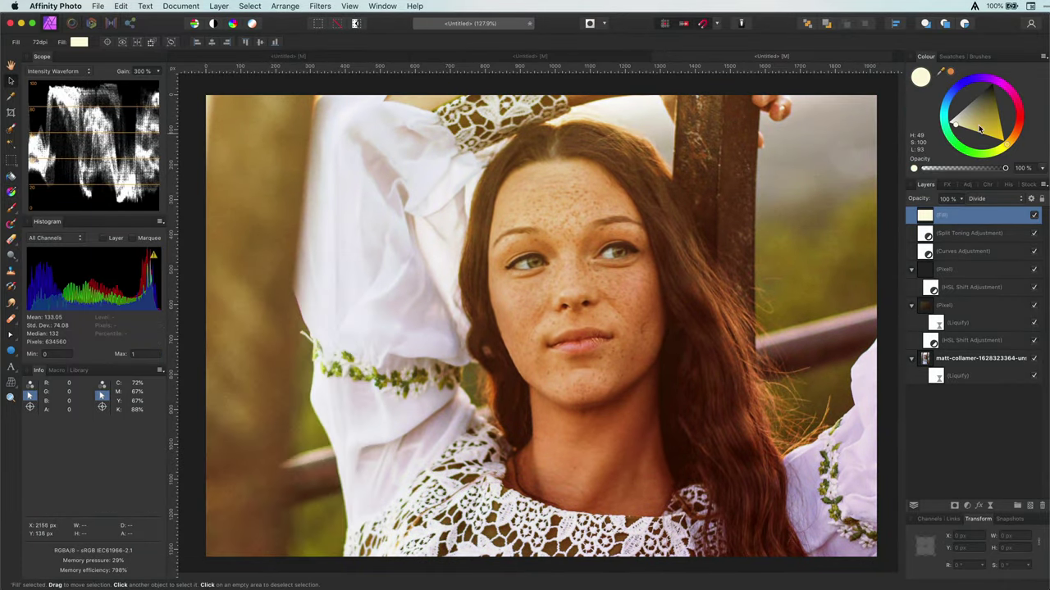
# Try the fill layer in light blue (H 189, S 42, L 75), restricted to darker underlying tones, and delete it
pyautogui.moveTo(956, 125); pyautogui.dragTo(935, 110)
pyautogui.click(1031, 198)
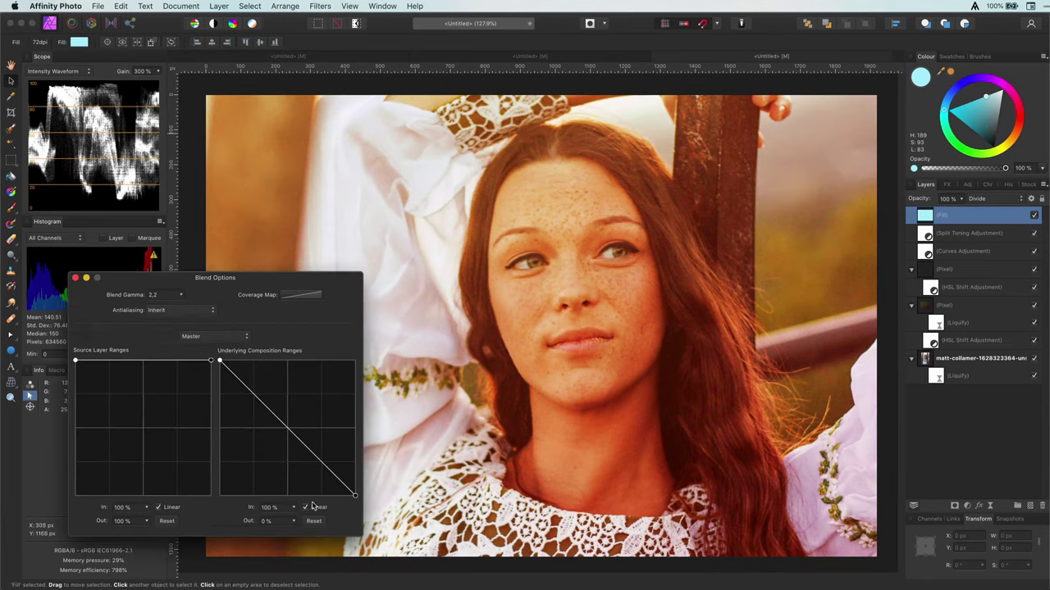
pyautogui.moveTo(352, 497); pyautogui.dragTo(262, 498)
pyautogui.click(74, 278)
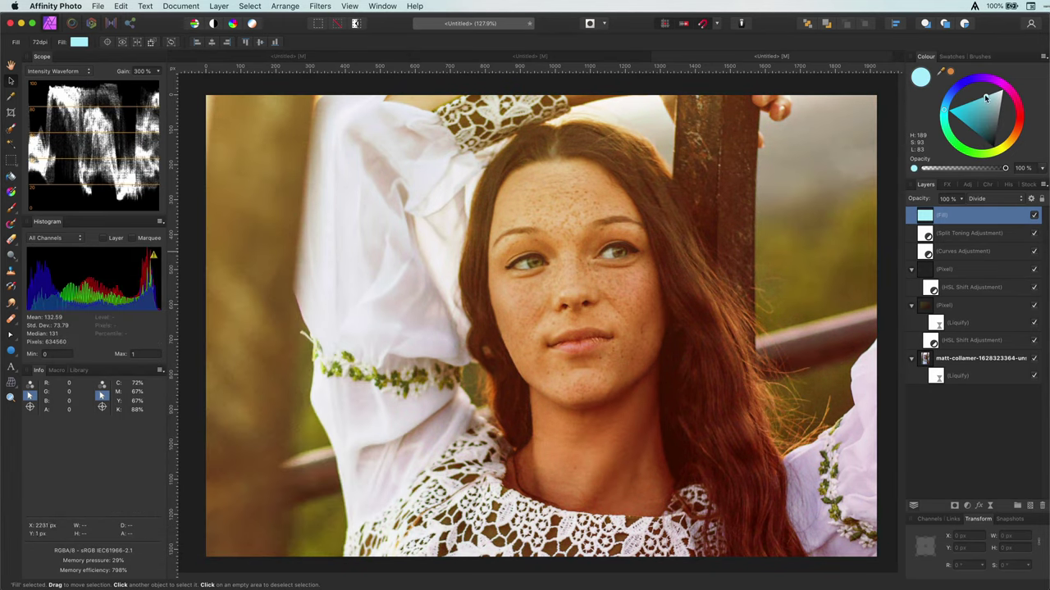
pyautogui.moveTo(986, 98)
pyautogui.mouseDown()
pyautogui.moveTo(976, 103)
pyautogui.moveTo(998, 104)
pyautogui.mouseUp()
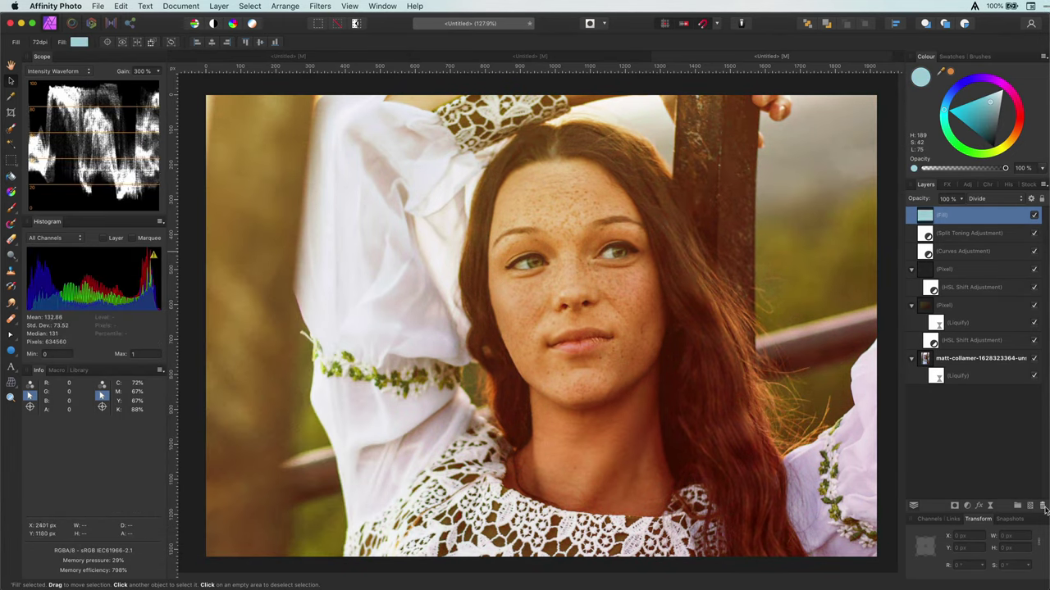
pyautogui.click(1043, 505)
# Set the Split Toning adjustment to Soft Light, fade it out of the underlying highlights through its blend ranges, and toggle its visibility to compare
pyautogui.click(1001, 201)
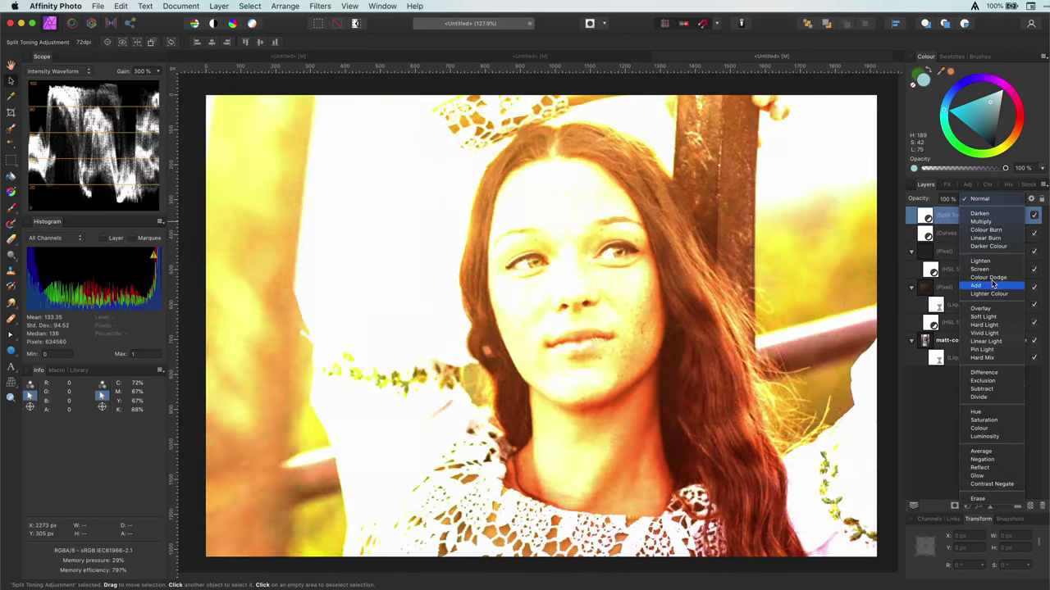
pyautogui.click(983, 316)
pyautogui.click(1030, 199)
pyautogui.moveTo(381, 485); pyautogui.dragTo(381, 496)
pyautogui.moveTo(220, 360); pyautogui.dragTo(268, 362)
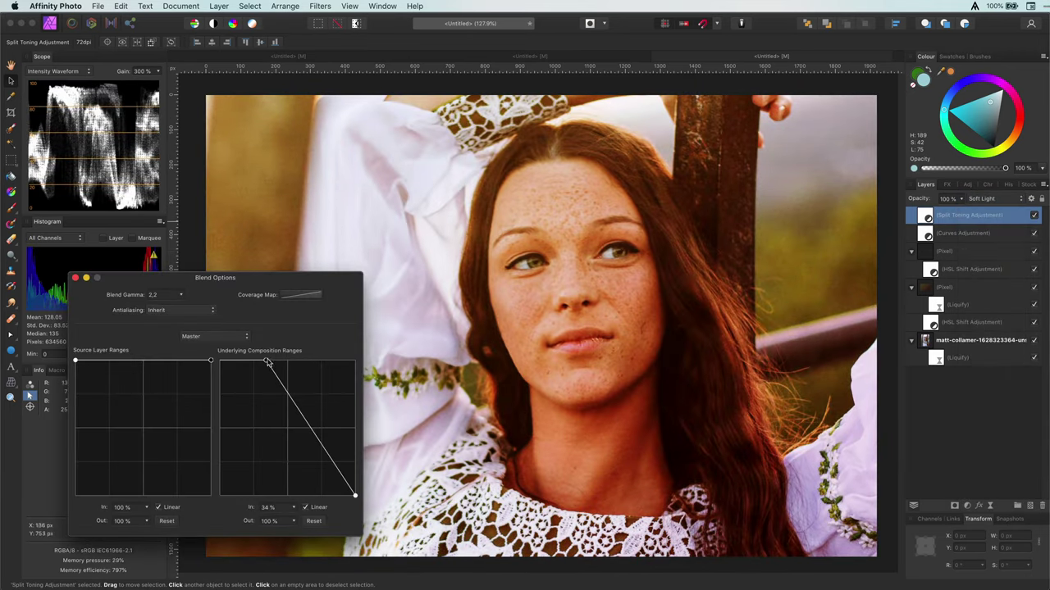
pyautogui.moveTo(266, 361); pyautogui.dragTo(251, 361)
pyautogui.click(1034, 215)
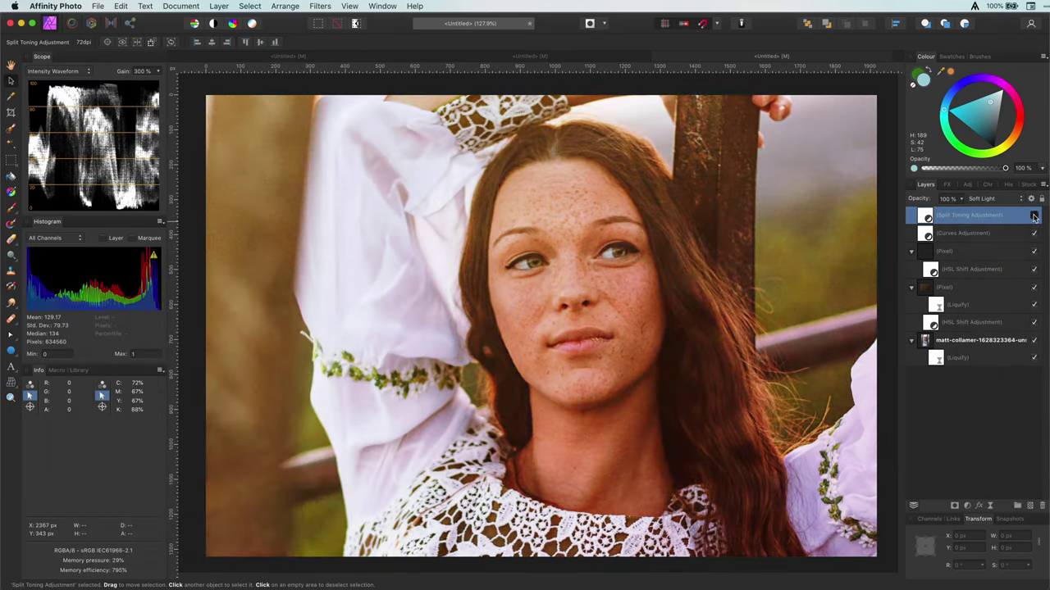
pyautogui.click(1033, 215)
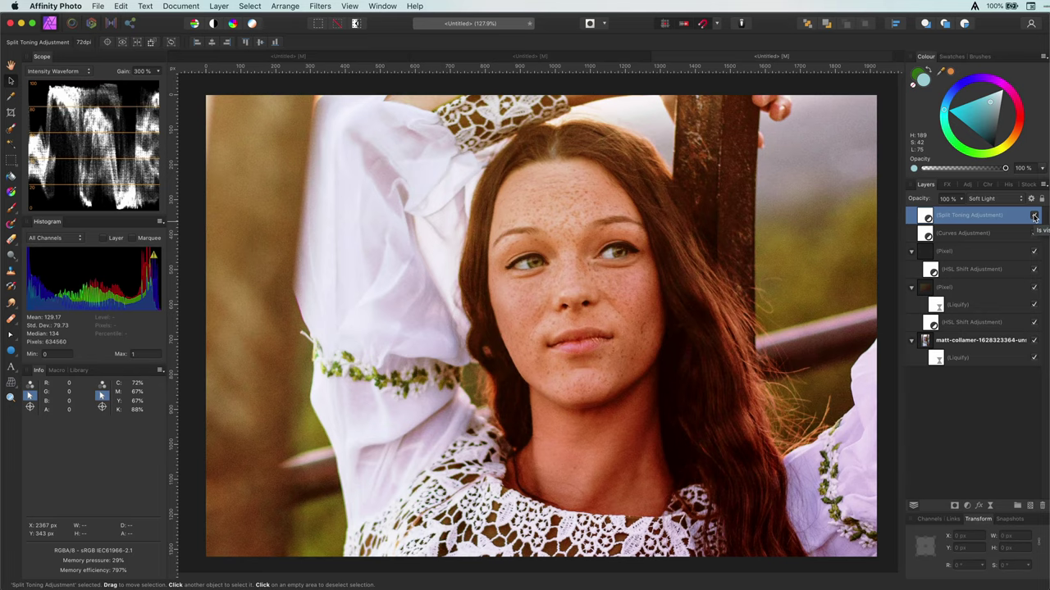